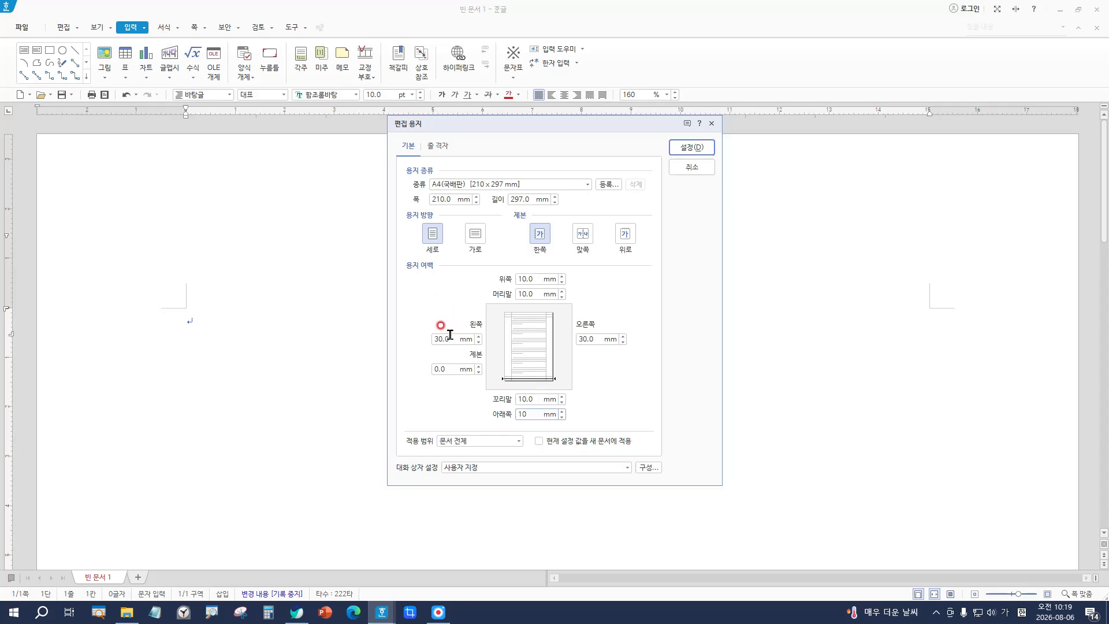
Step: Change the left page margin to 11 mm and apply the page setup
{"action": "left_click", "coordinate": [442, 340]}
{"action": "type", "text": "11"}
{"action": "key", "text": "Tab"}
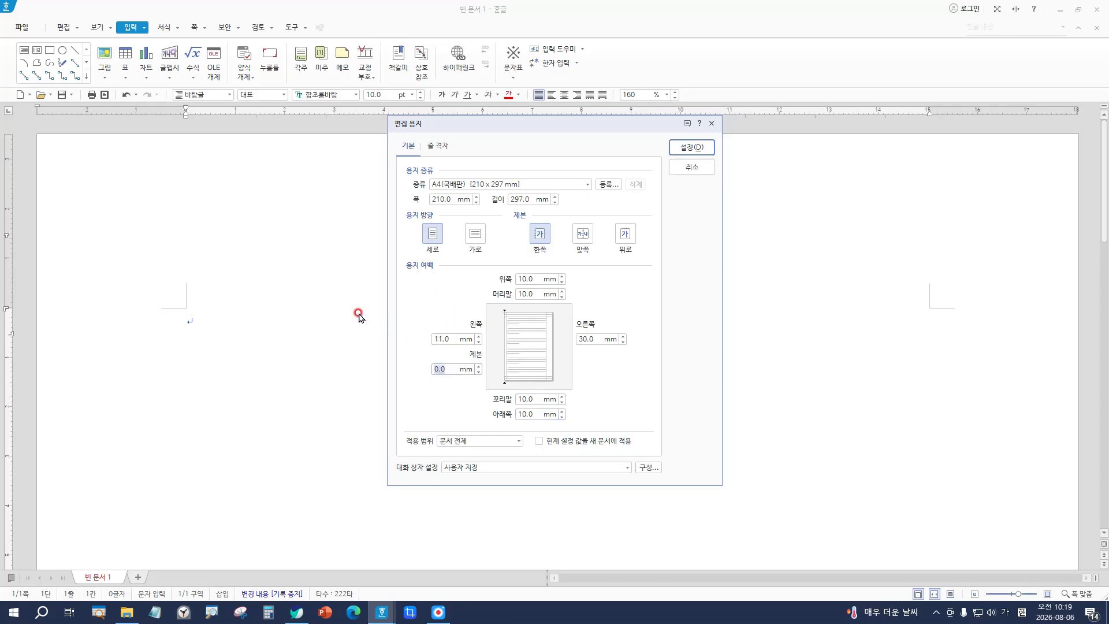
{"action": "key", "text": "Return"}
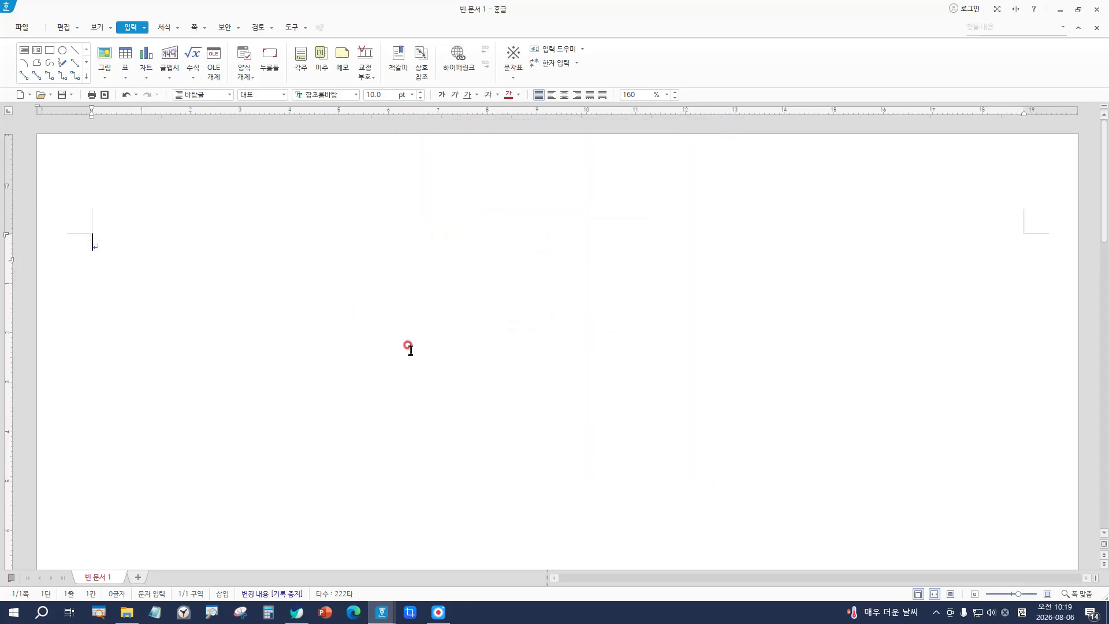
Step: Type answer lines 1. and 2. with blank lines, then start a new section
{"action": "type", "text": "1."}
{"action": "key", "text": "Return"}
{"action": "key", "text": "Return"}
{"action": "key", "text": "Return"}
{"action": "key", "text": "Return"}
{"action": "key", "text": "Return"}
{"action": "type", "text": "2."}
{"action": "key", "text": "Return"}
{"action": "key", "text": "Return"}
{"action": "key", "text": "alt+shift+Return"}
Step: Type answer lines 3. and 4., start another section on a new page, and switch to Korean input
{"action": "type", "text": "3."}
{"action": "key", "text": "Return"}
{"action": "key", "text": "Return"}
{"action": "key", "text": "Return"}
{"action": "key", "text": "Return"}
{"action": "key", "text": "Return"}
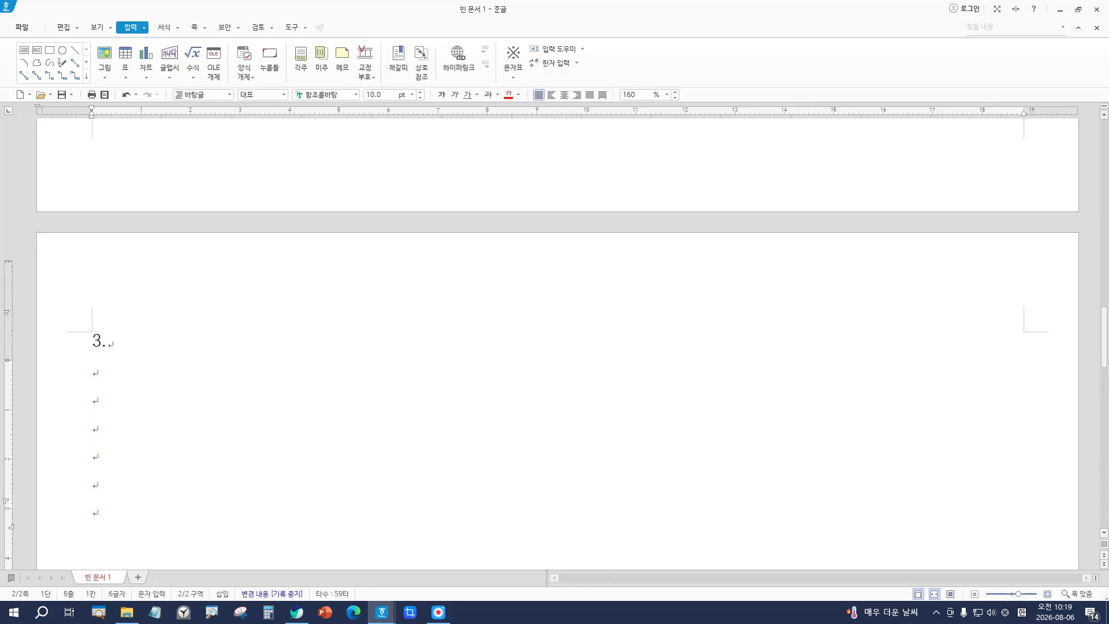
{"action": "type", "text": "4."}
{"action": "key", "text": "Return"}
{"action": "key", "text": "Return"}
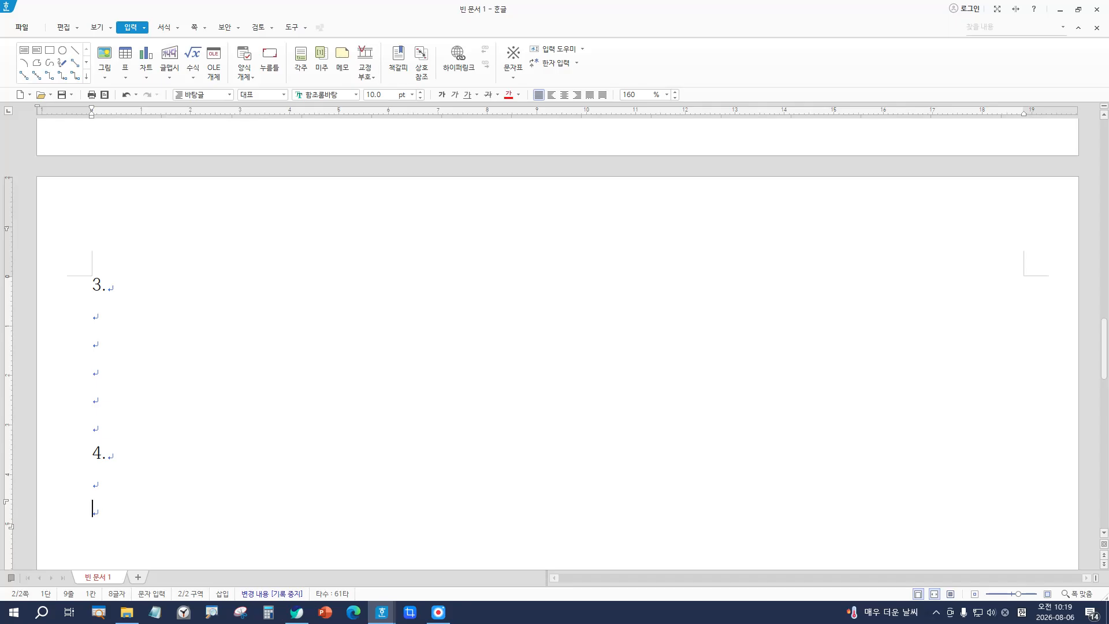
{"action": "key", "text": "alt+shift+Return"}
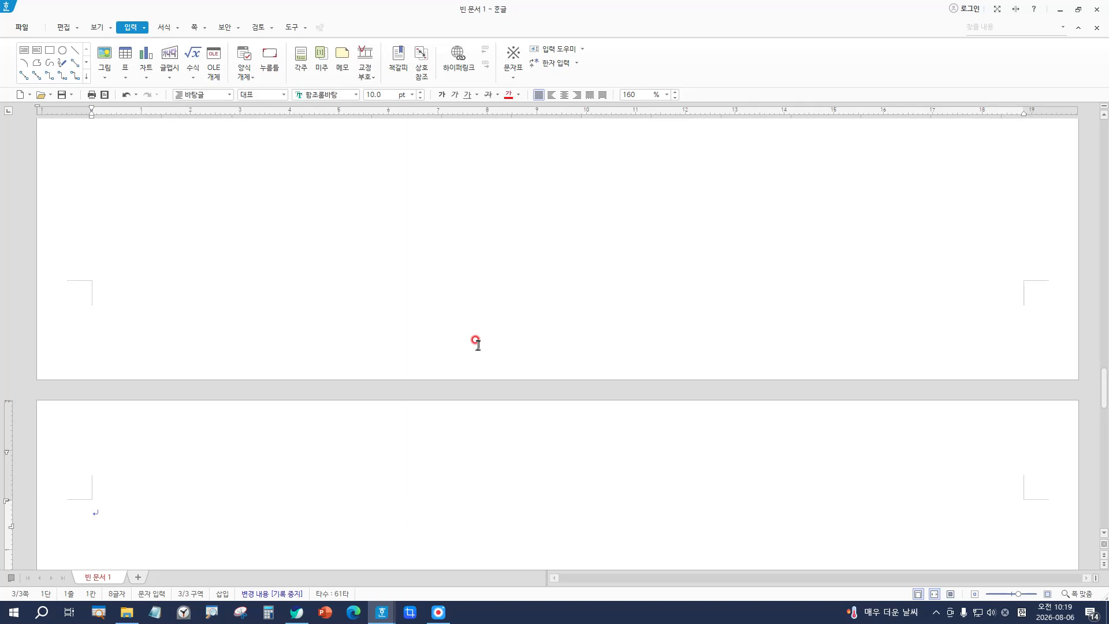
{"action": "key", "text": "Return"}
{"action": "type", "text": "가"}
Step: Save into Documents > ITQ, naming the file with the date and the author's name
{"action": "left_click", "coordinate": [23, 29]}
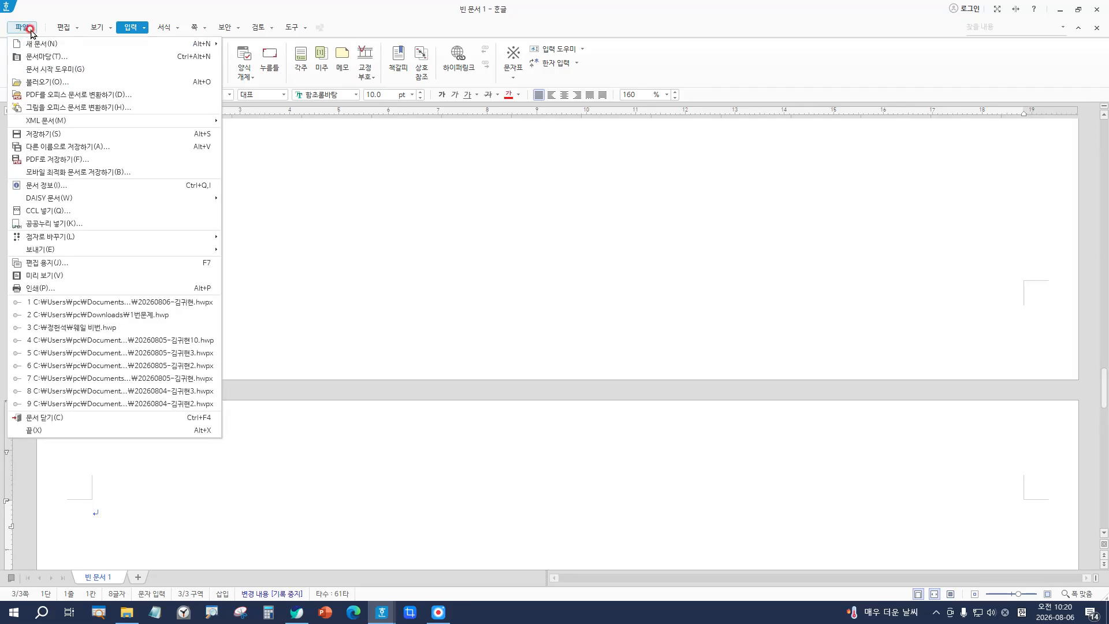
{"action": "left_click", "coordinate": [63, 134]}
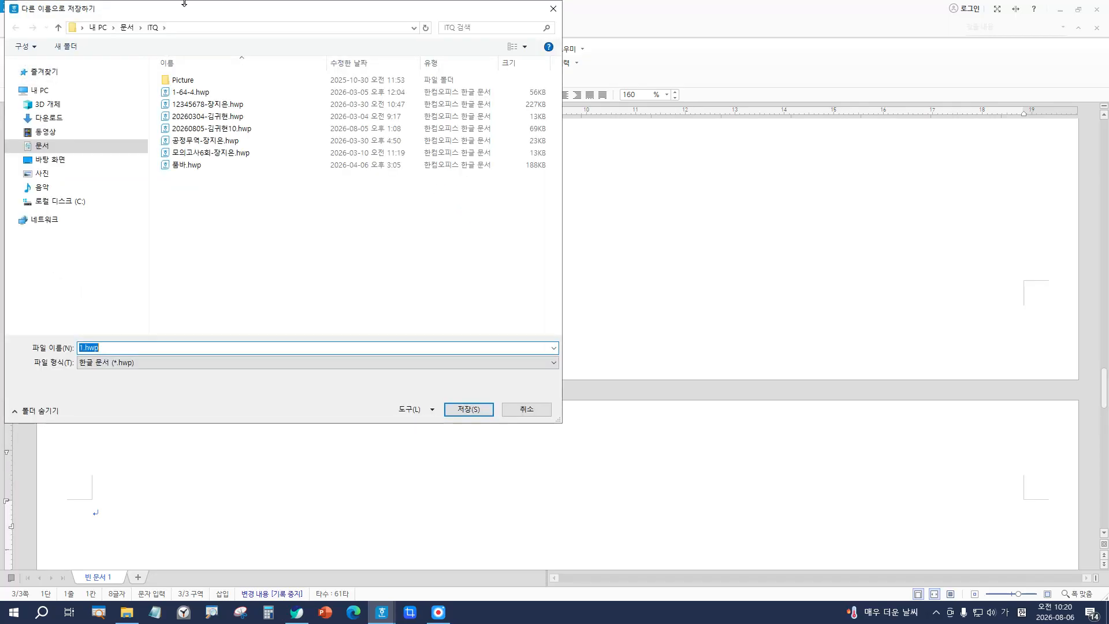
{"action": "left_click", "coordinate": [42, 147]}
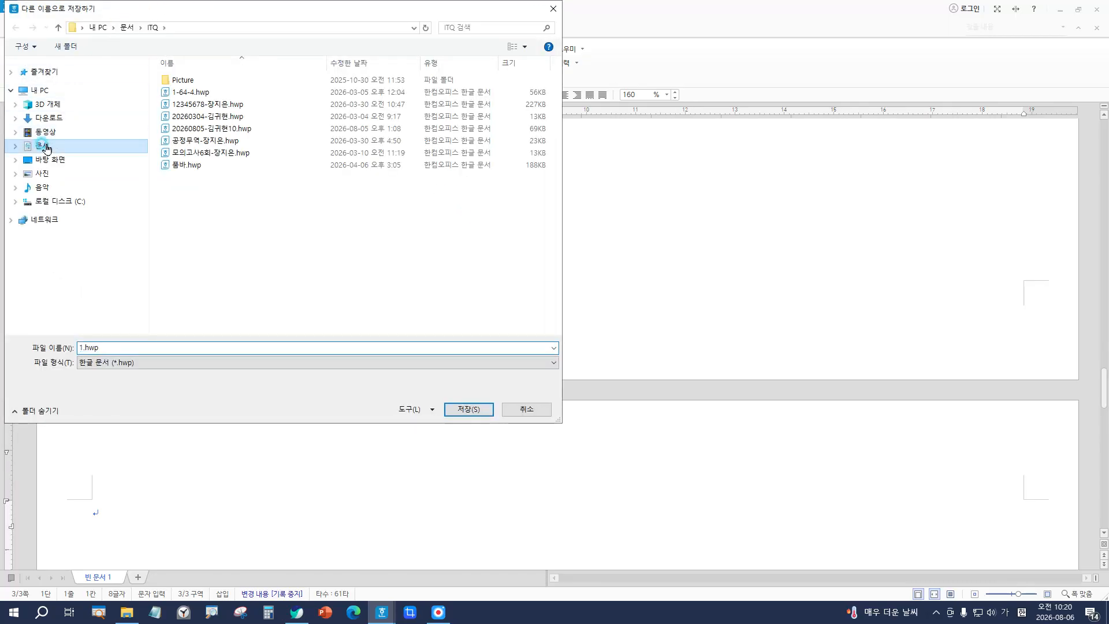
{"action": "double_click", "coordinate": [184, 94]}
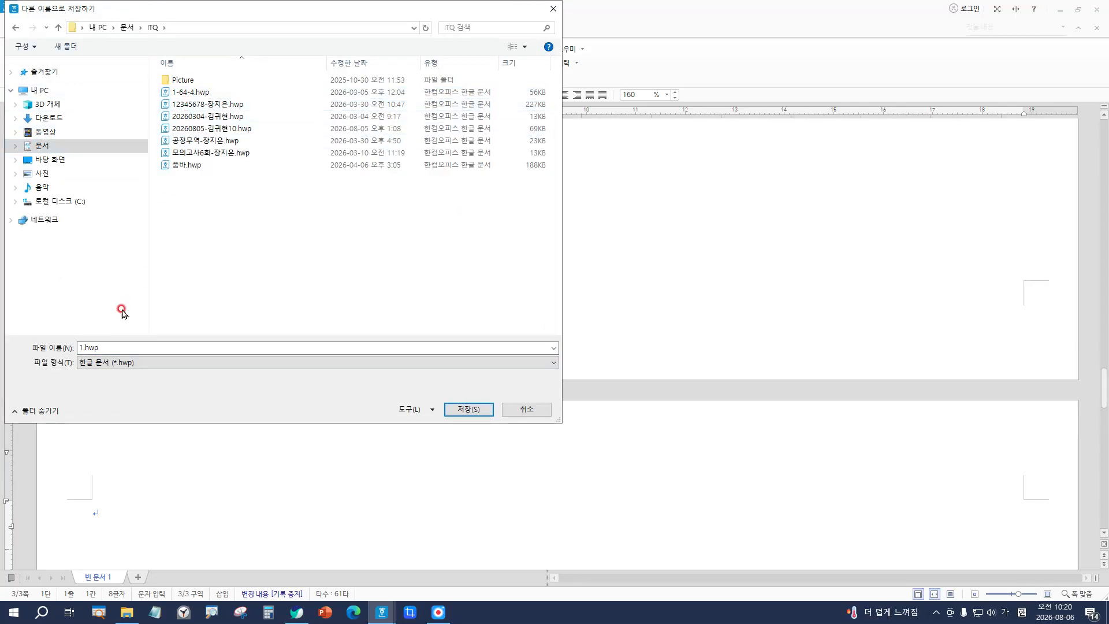
{"action": "double_click", "coordinate": [101, 347]}
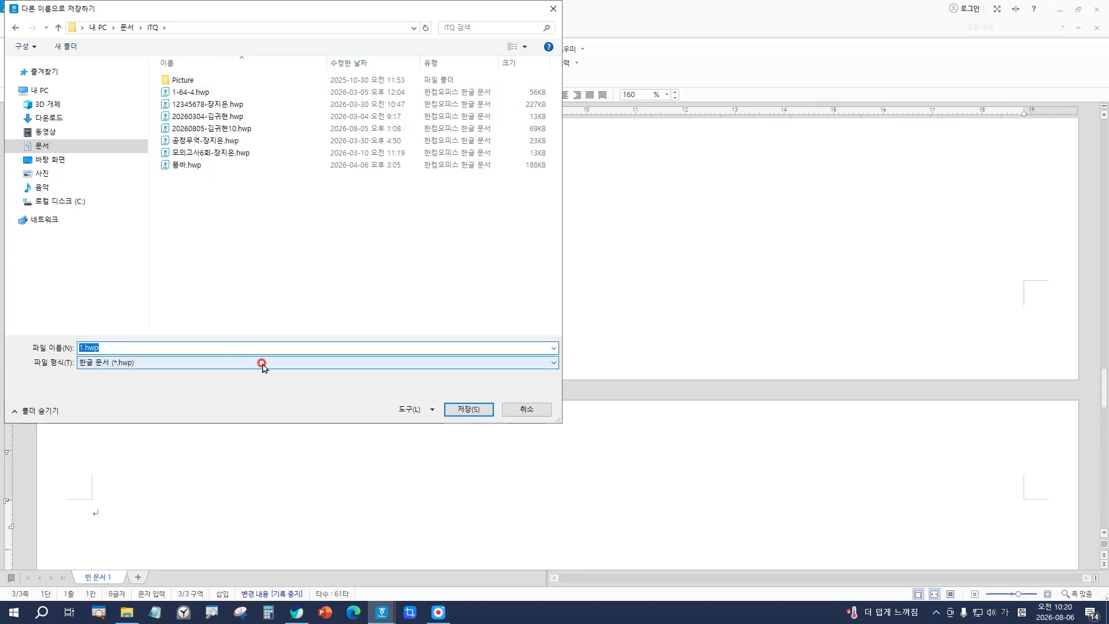
{"action": "type", "text": "202608"}
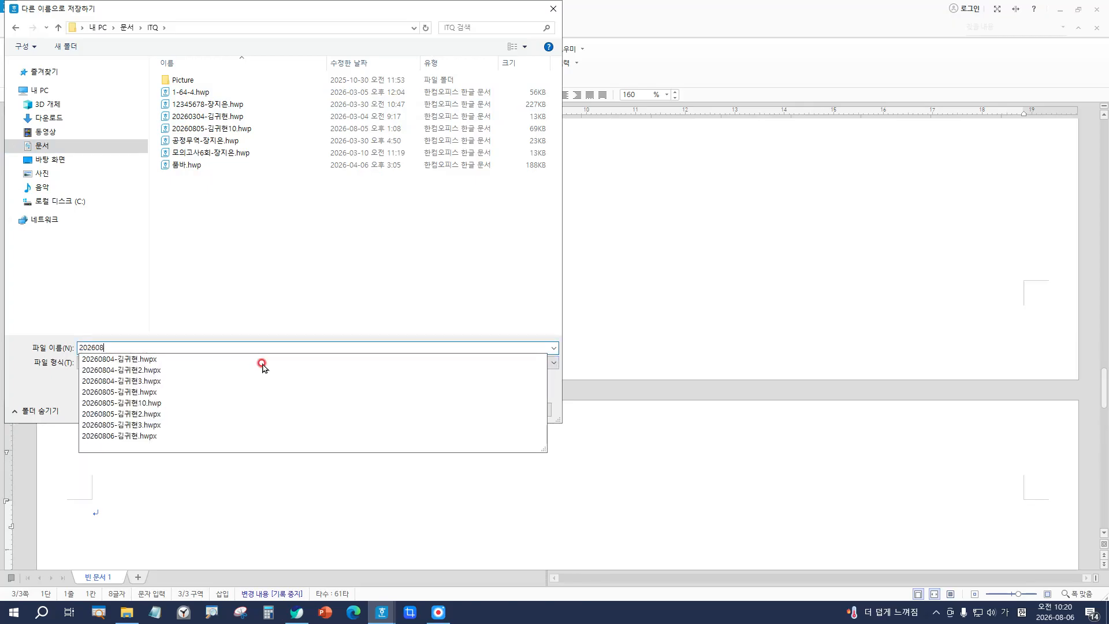
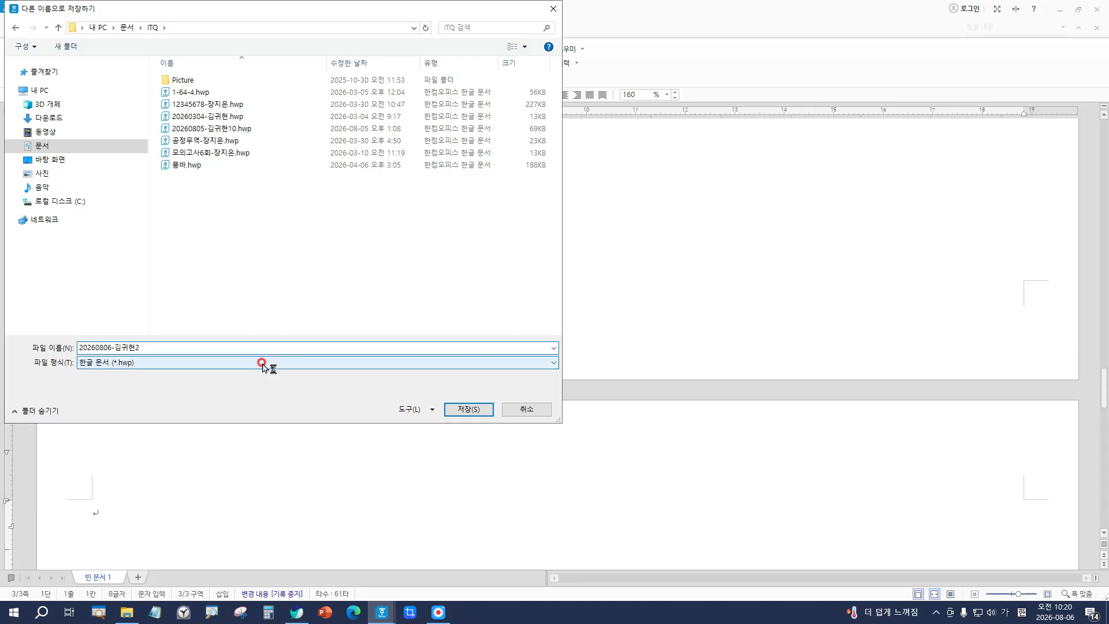
{"action": "key", "text": "Return"}
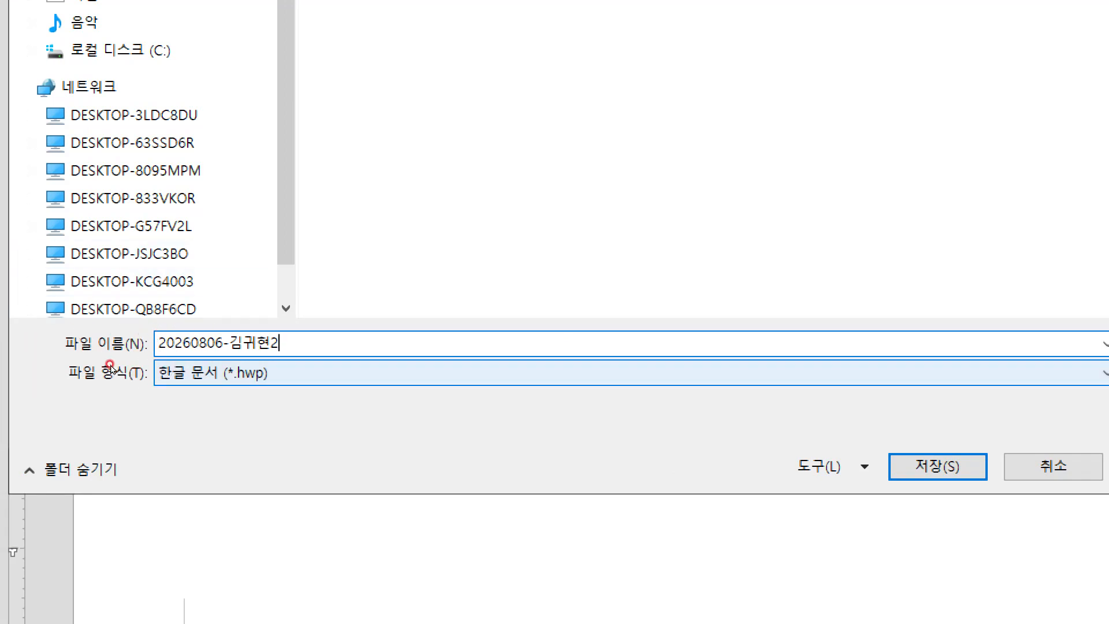
Step: Set the file type to Hangul standard .hwpx and save the document
{"action": "left_click", "coordinate": [110, 365]}
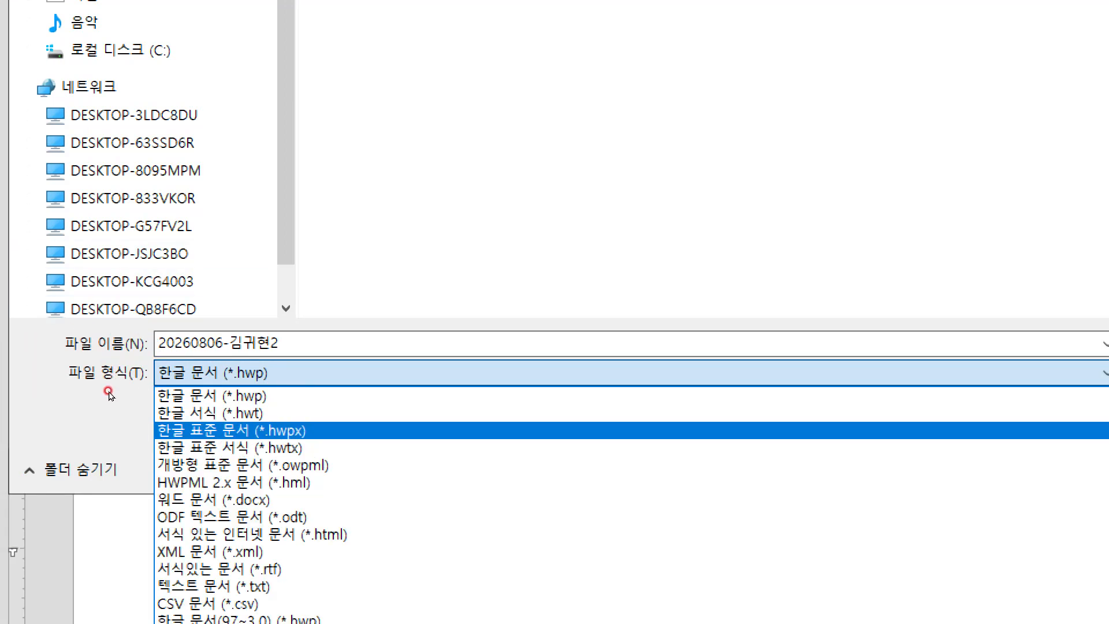
{"action": "left_click", "coordinate": [108, 393]}
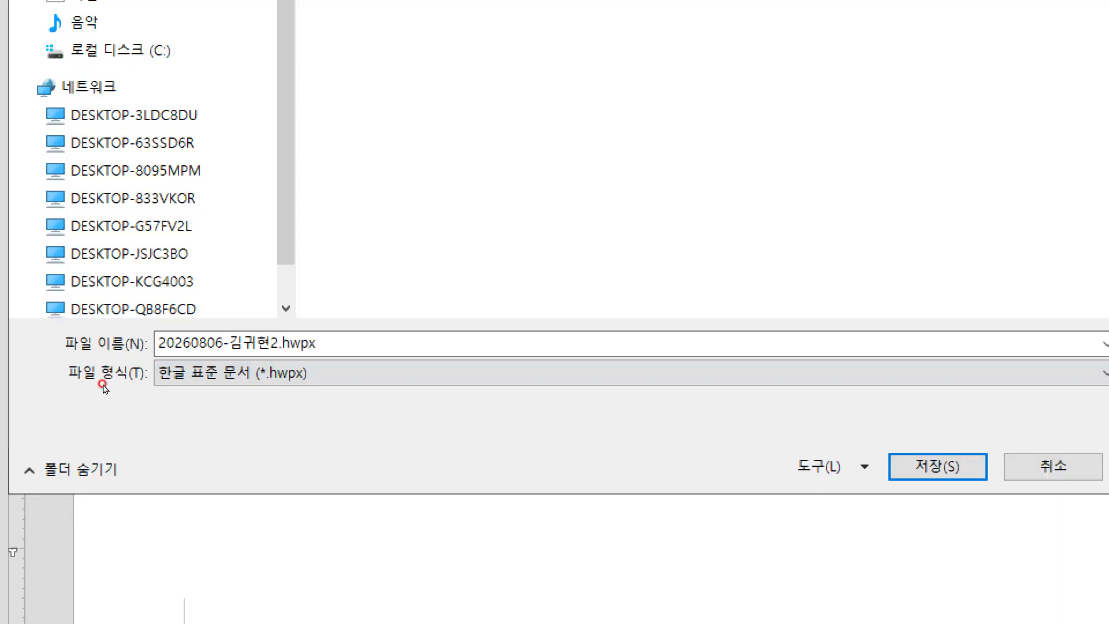
{"action": "left_click", "coordinate": [99, 368]}
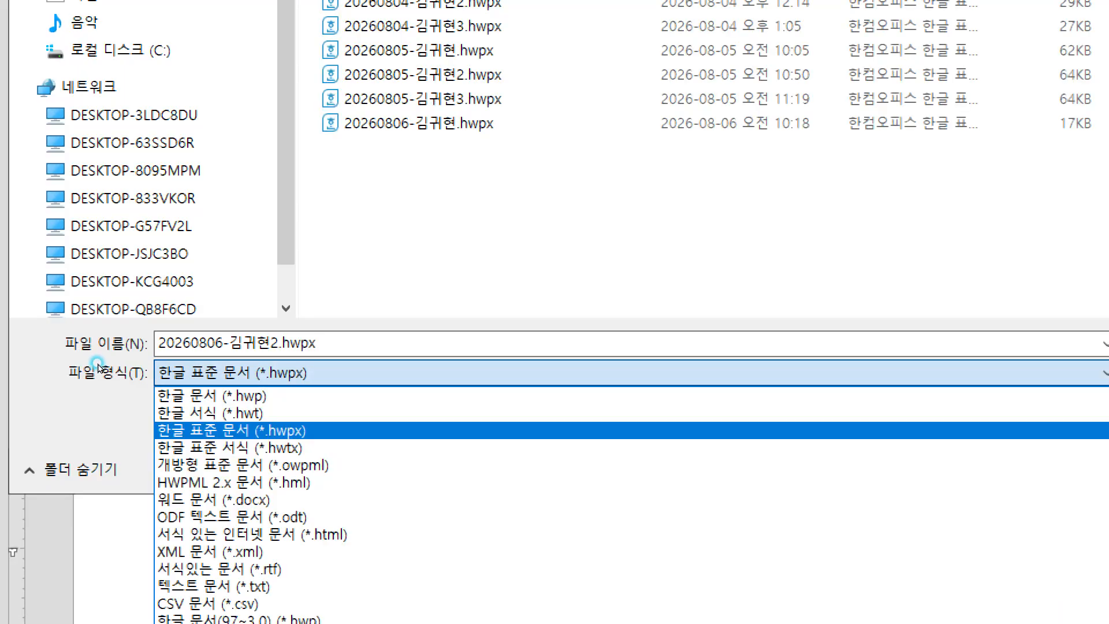
{"action": "left_click", "coordinate": [101, 395]}
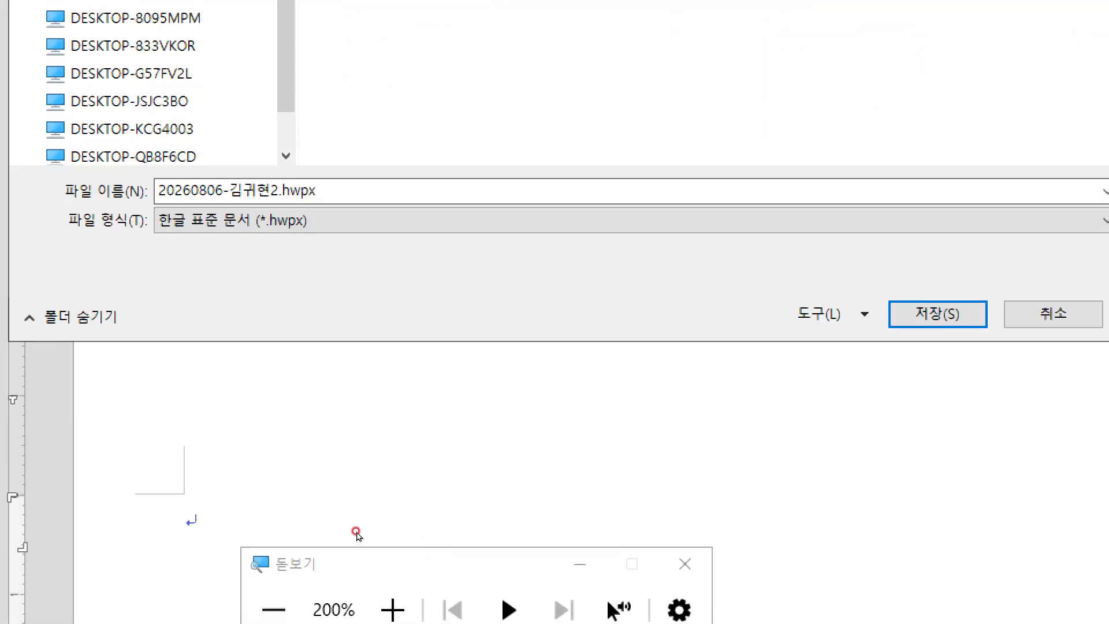
{"action": "left_click", "coordinate": [686, 565]}
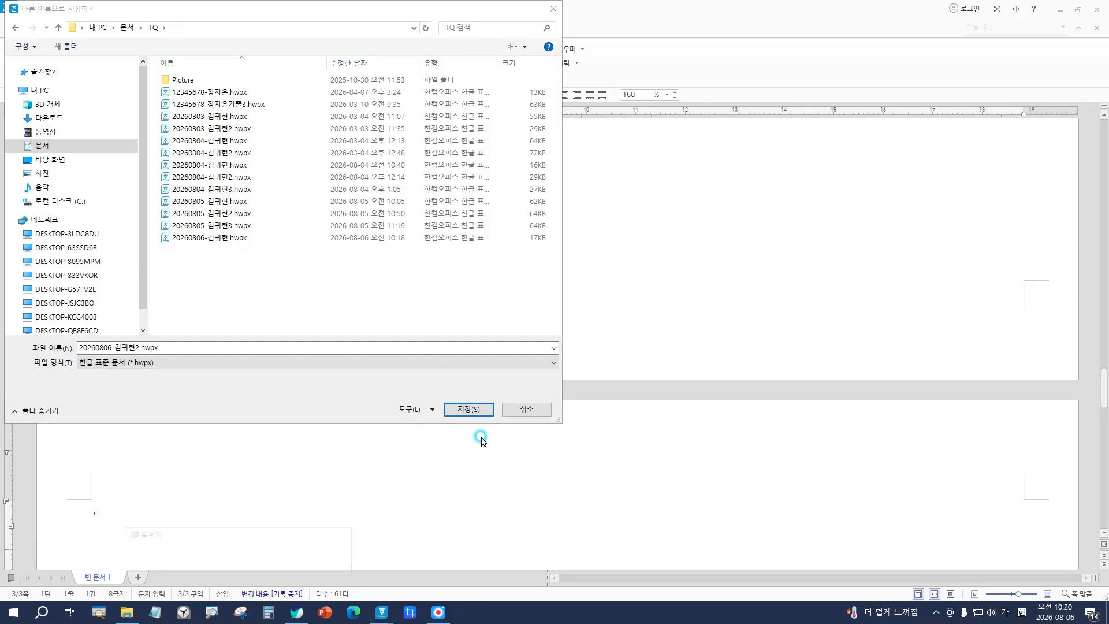
{"action": "left_click", "coordinate": [469, 410]}
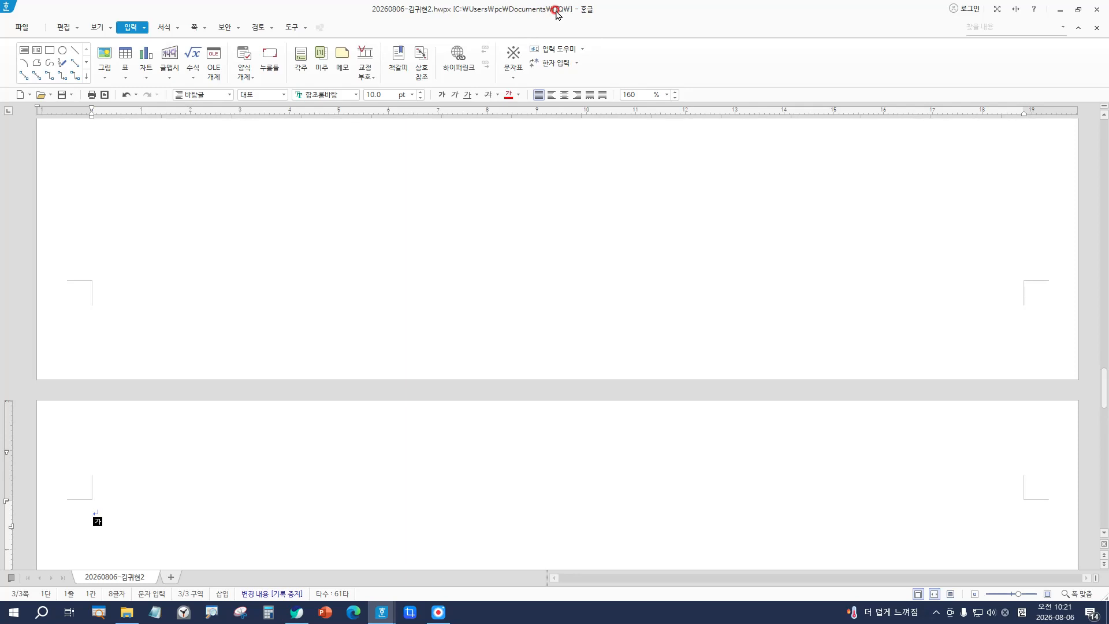
{"action": "left_click", "coordinate": [17, 27]}
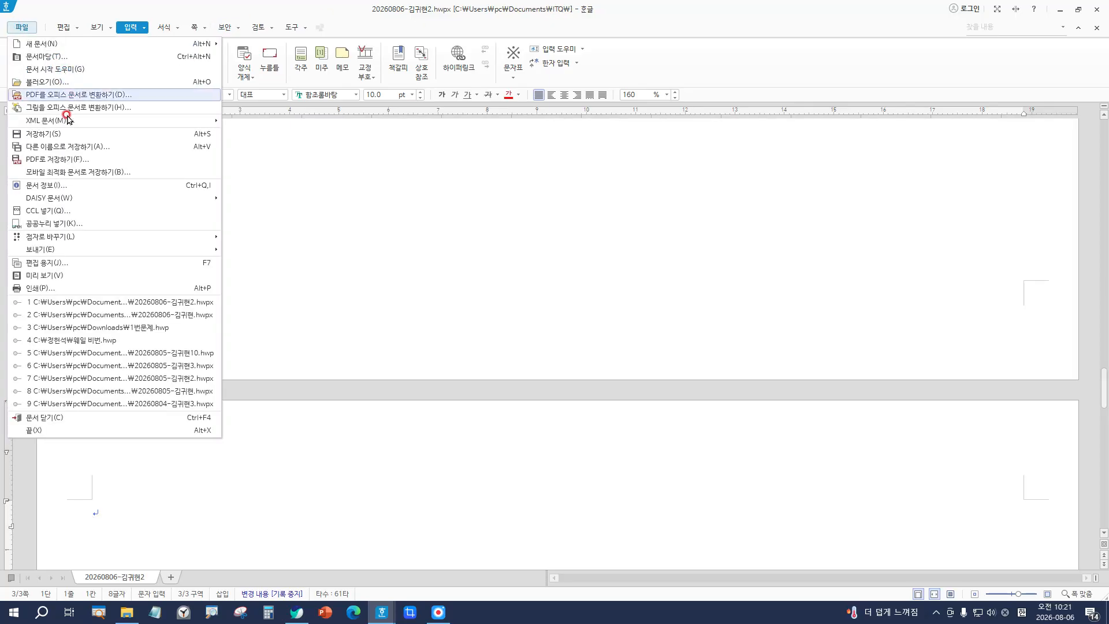
{"action": "left_click", "coordinate": [58, 148]}
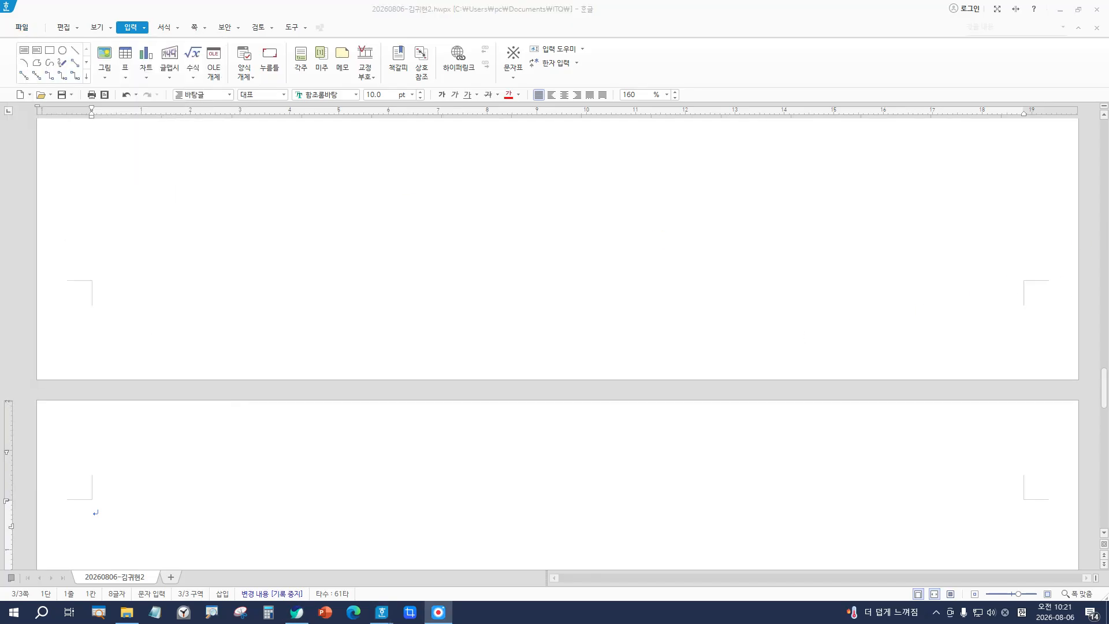
{"action": "scroll", "coordinate": [557, 344], "scroll_direction": "up", "scroll_amount": 15}
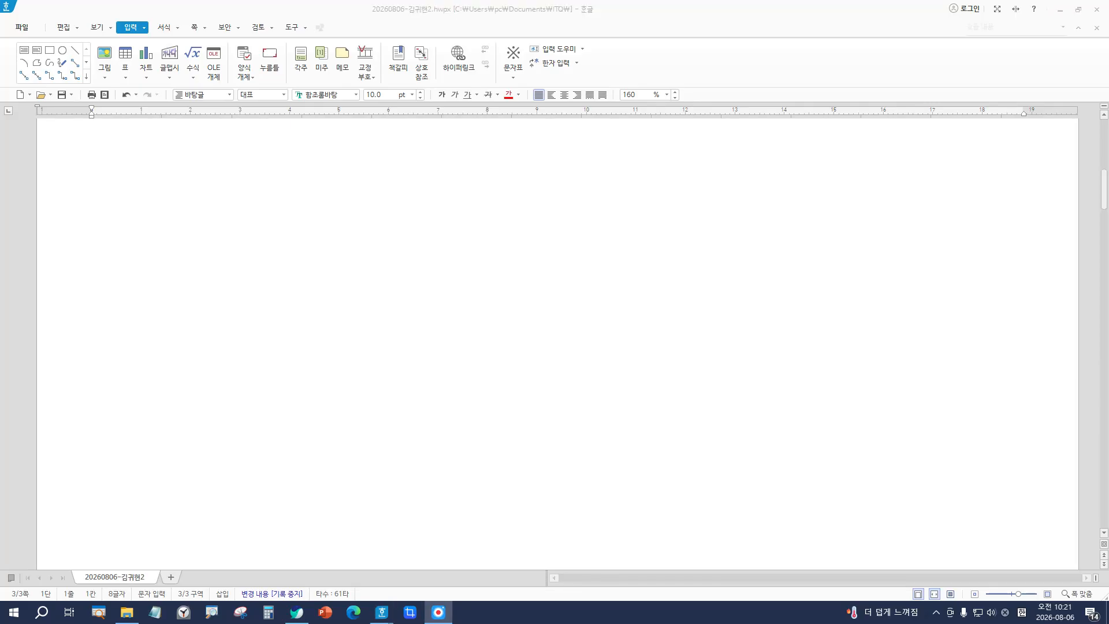
{"action": "scroll", "coordinate": [285, 446], "scroll_direction": "down", "scroll_amount": 10}
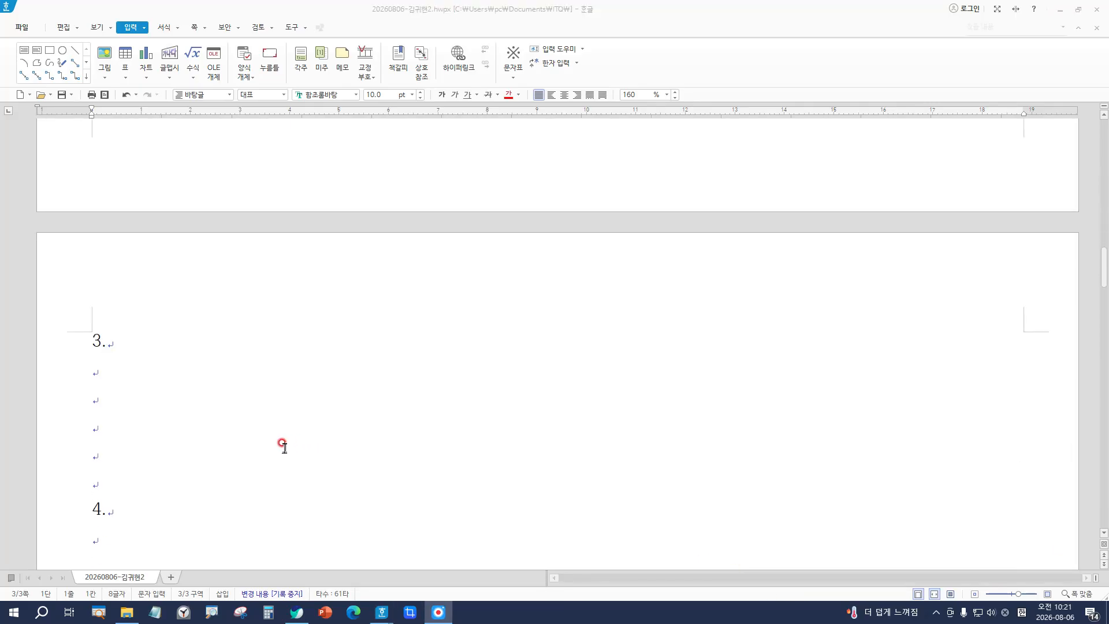
{"action": "left_click", "coordinate": [132, 322]}
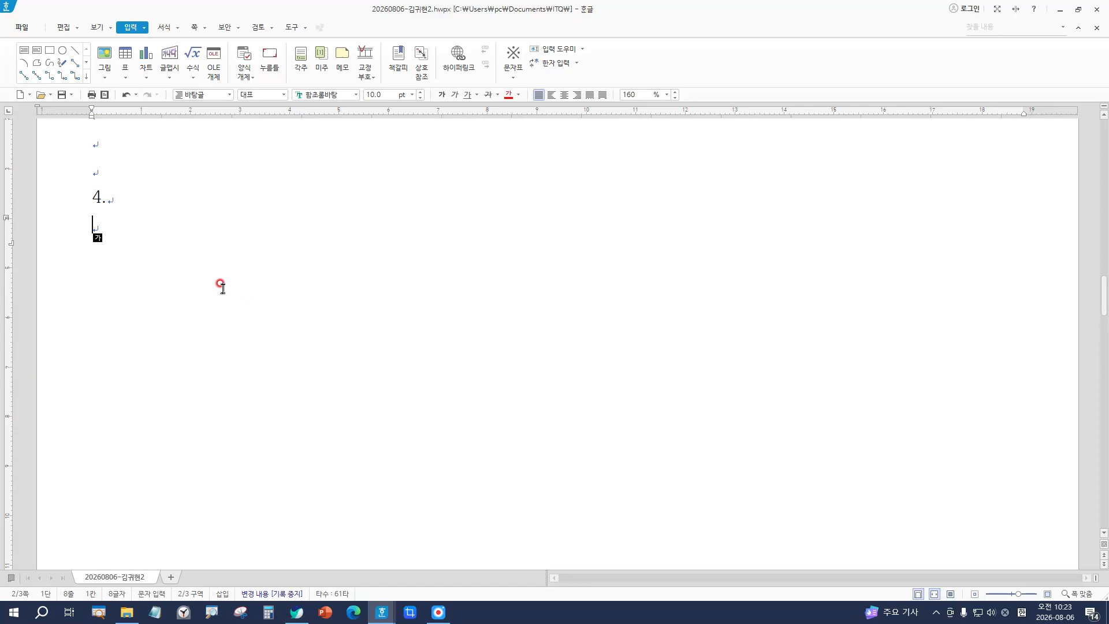
Step: Insert several empty lines directly beneath answer line 4. on page 2
{"action": "left_click", "coordinate": [110, 253]}
{"action": "left_click", "coordinate": [116, 230]}
{"action": "key", "text": "Return"}
{"action": "key", "text": "Return"}
{"action": "key", "text": "Return"}
{"action": "key", "text": "Return"}
{"action": "key", "text": "Return"}
{"action": "key", "text": "Return"}
{"action": "key", "text": "Return"}
{"action": "key", "text": "Return"}
{"action": "key", "text": "Return"}
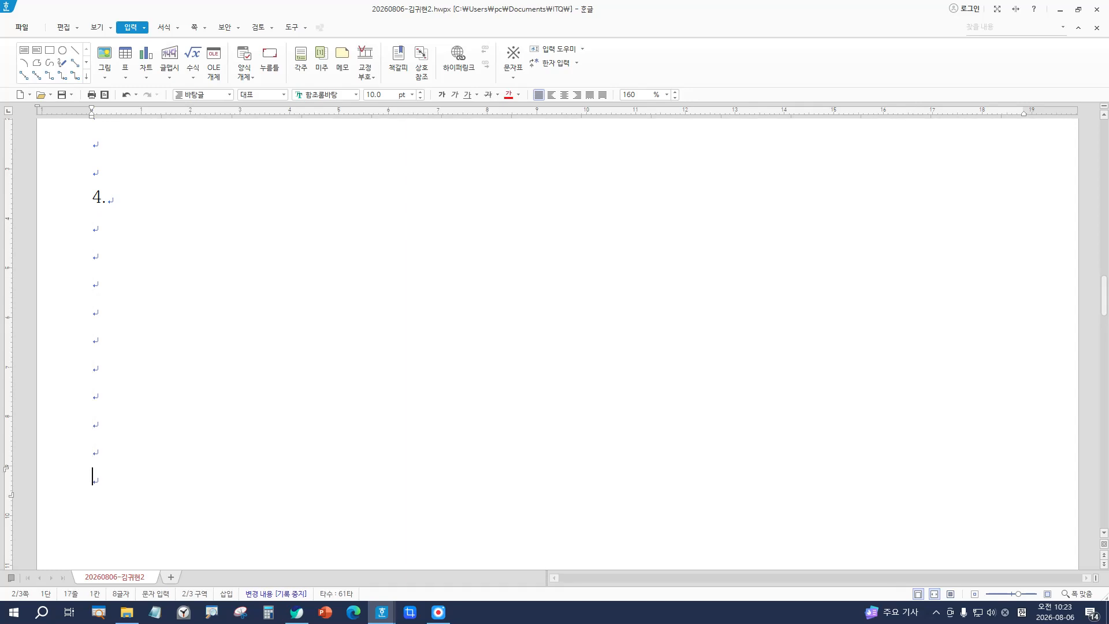
{"action": "left_click", "coordinate": [115, 230]}
{"action": "scroll", "coordinate": [141, 223], "scroll_direction": "down", "scroll_amount": 8}
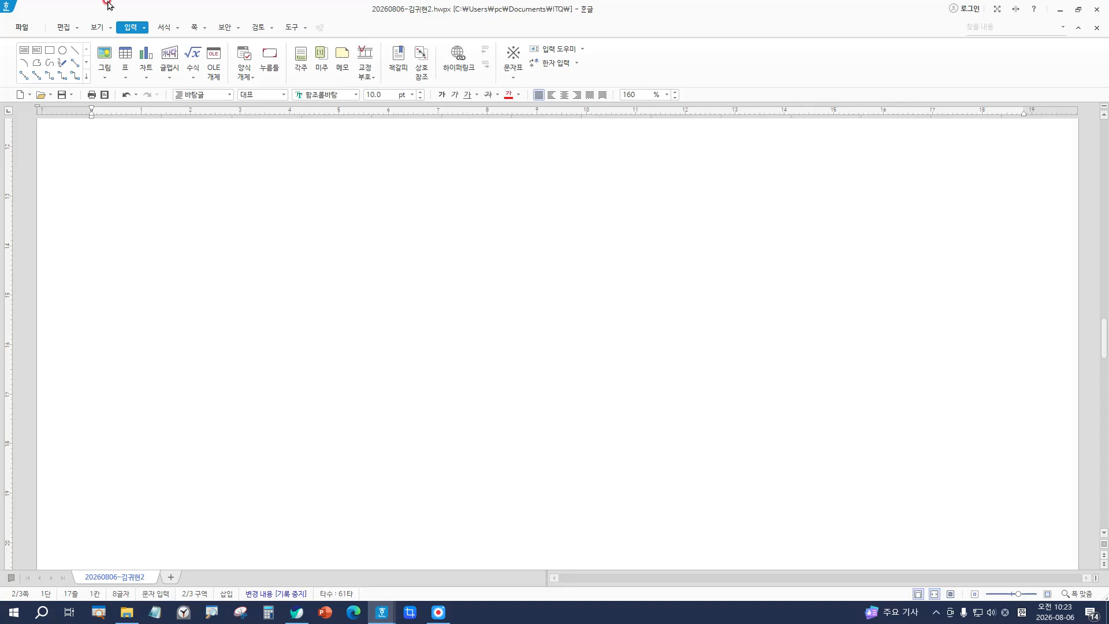
Step: Insert a rectangle on the page below section 4
{"action": "left_click", "coordinate": [50, 50]}
{"action": "left_click", "coordinate": [417, 368]}
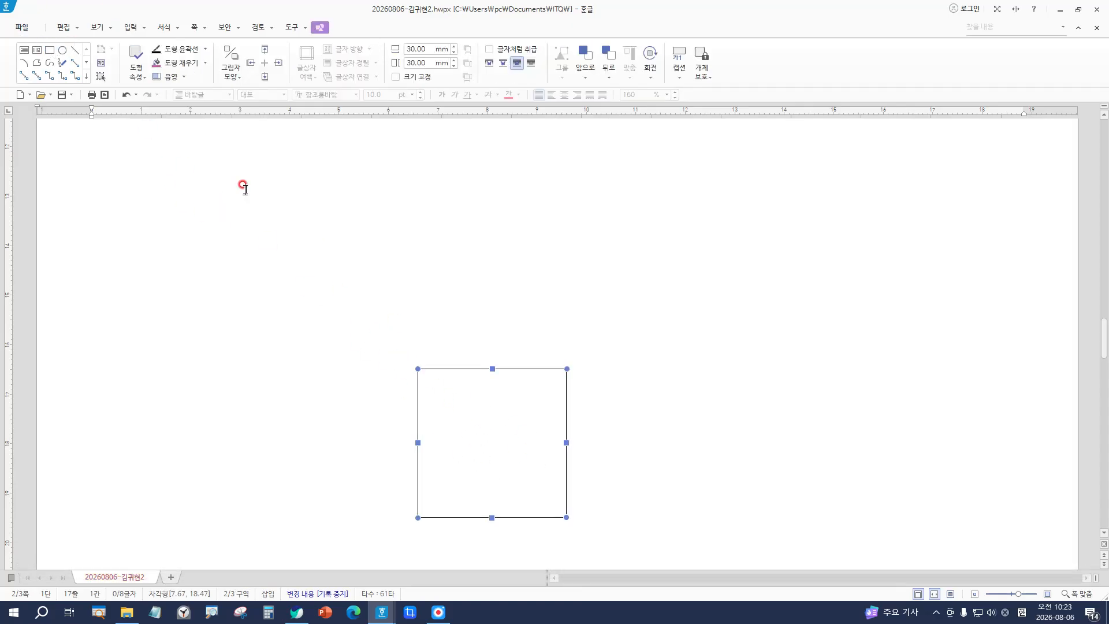
{"action": "key", "text": "Escape"}
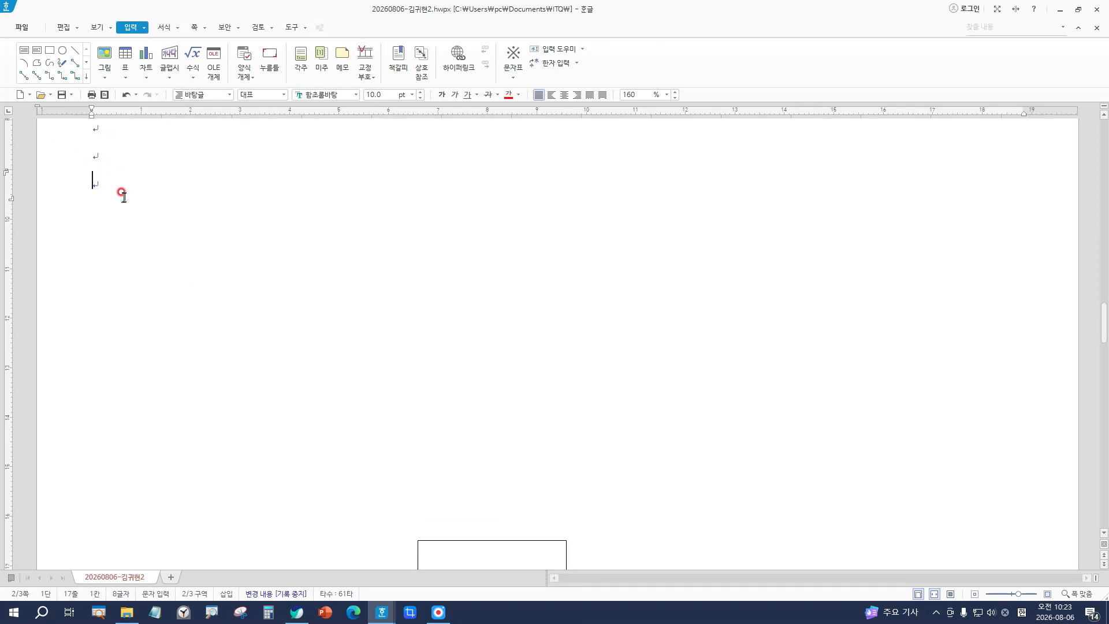
Step: Select the empty square box and delete it, then switch to Korean input
{"action": "scroll", "coordinate": [416, 399], "scroll_direction": "down", "scroll_amount": 3}
{"action": "scroll", "coordinate": [173, 237], "scroll_direction": "up", "scroll_amount": 4}
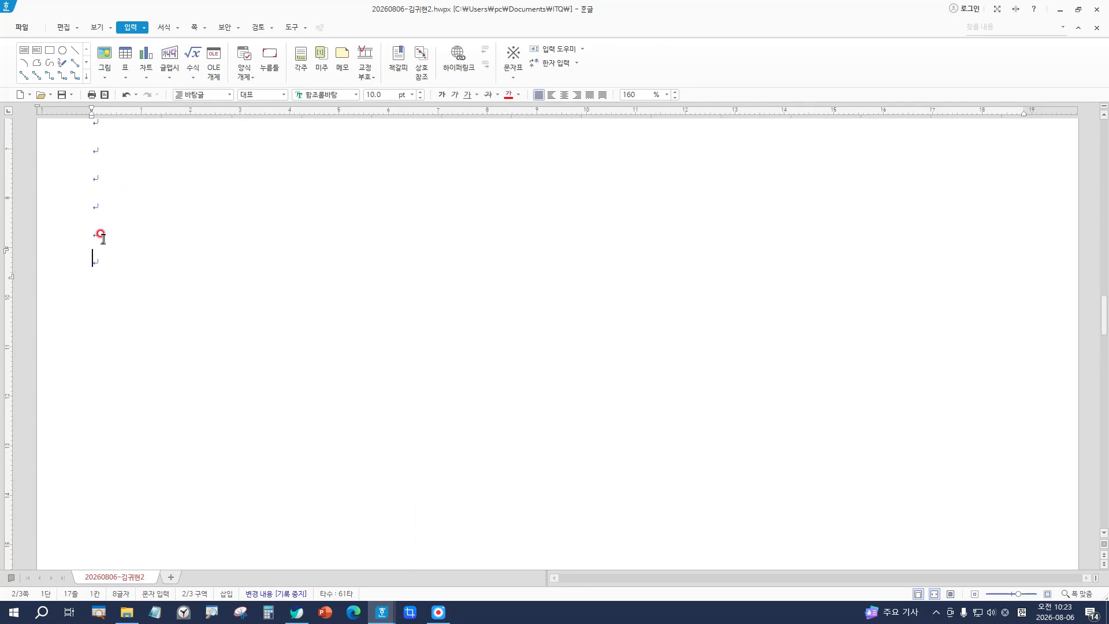
{"action": "scroll", "coordinate": [555, 436], "scroll_direction": "down", "scroll_amount": 3}
{"action": "left_click", "coordinate": [515, 376]}
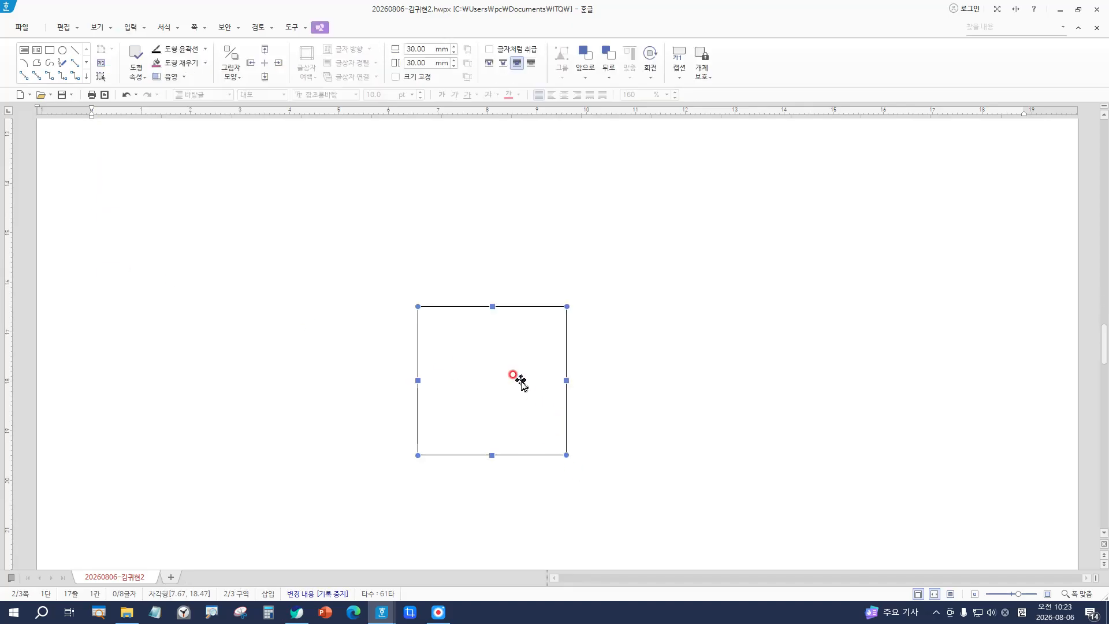
{"action": "key", "text": "Delete"}
{"action": "scroll", "coordinate": [368, 372], "scroll_direction": "up", "scroll_amount": 5}
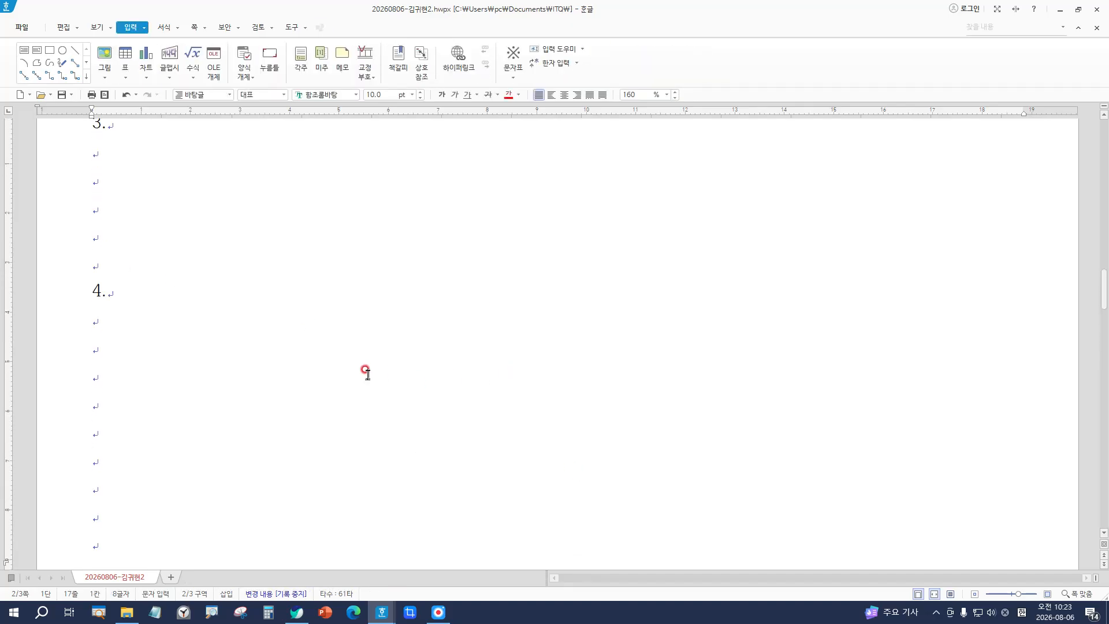
{"action": "scroll", "coordinate": [154, 362], "scroll_direction": "down", "scroll_amount": 2}
{"action": "key", "text": "Hangul"}
Step: Zoom out from 160% to 105% so two pages show side by side
{"action": "scroll", "coordinate": [358, 300], "scroll_direction": "down", "scroll_amount": 5}
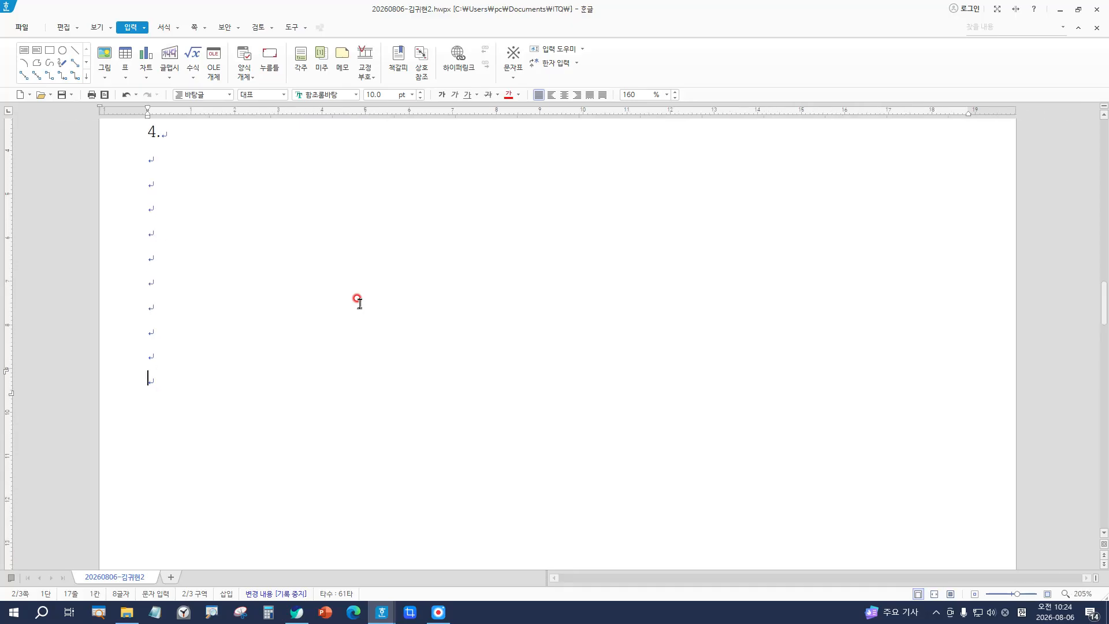
{"action": "scroll", "coordinate": [359, 300], "scroll_direction": "down", "scroll_amount": 2}
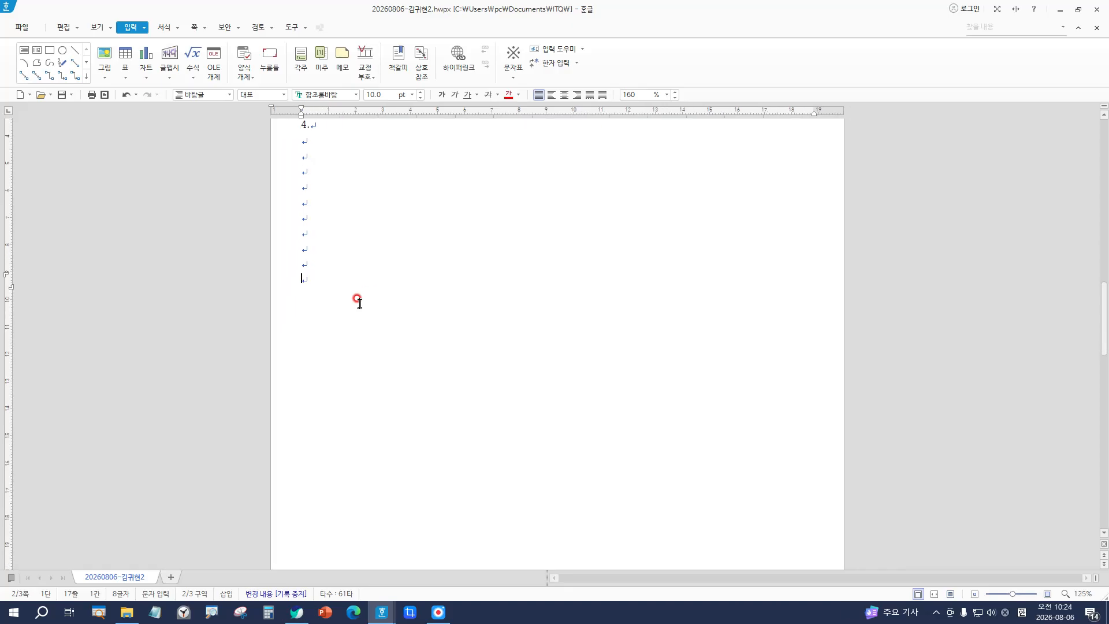
{"action": "scroll", "coordinate": [596, 362], "scroll_direction": "up", "scroll_amount": 1}
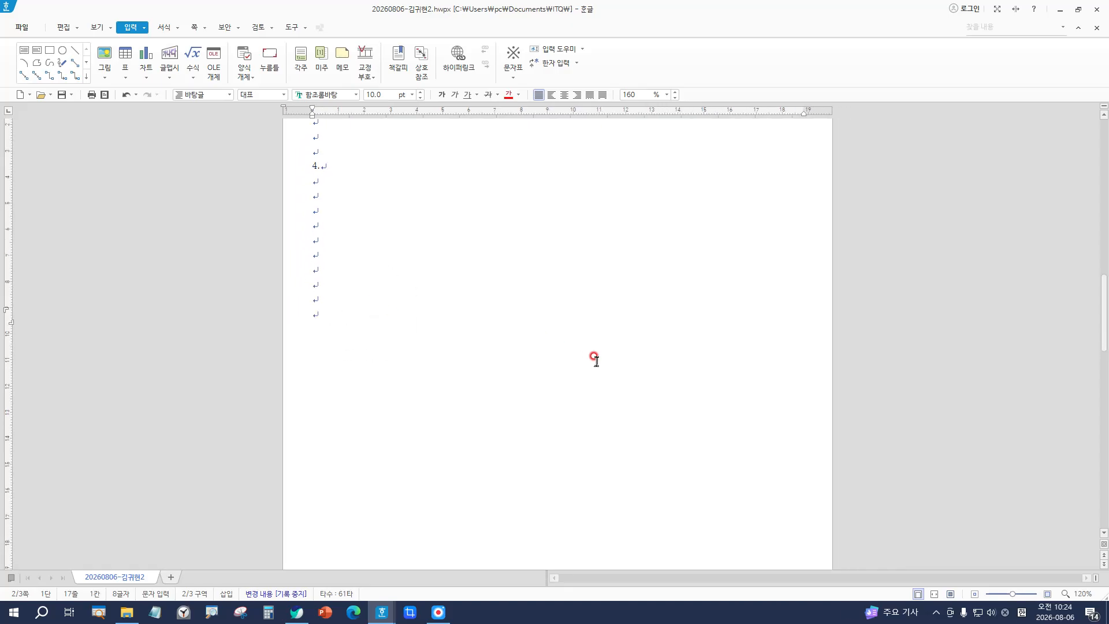
{"action": "scroll", "coordinate": [596, 361], "scroll_direction": "down", "scroll_amount": 1}
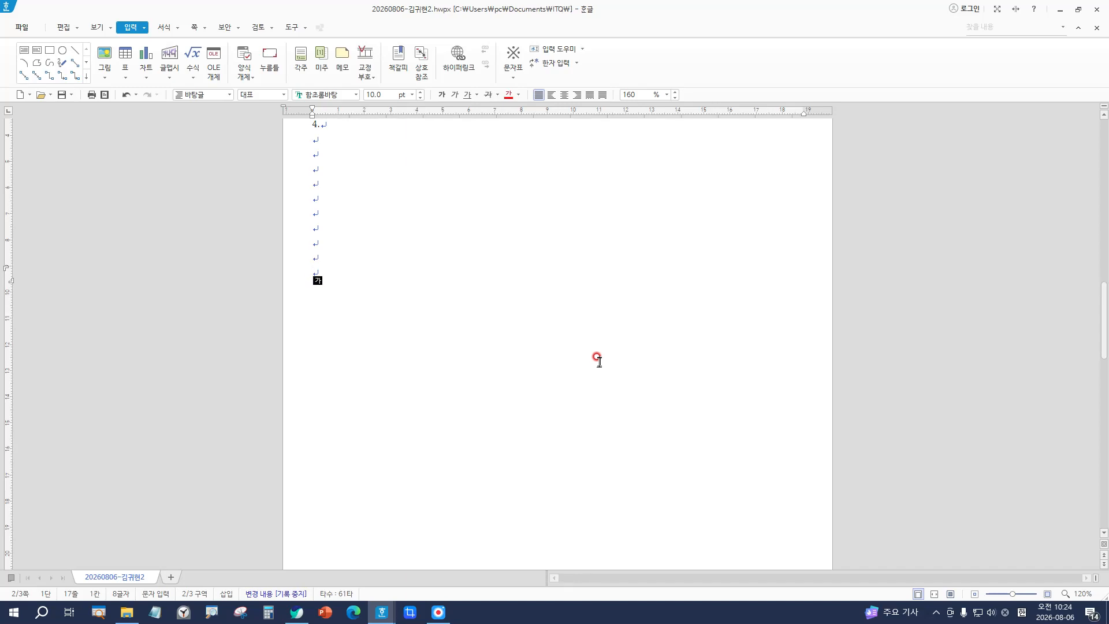
{"action": "scroll", "coordinate": [597, 359], "scroll_direction": "down", "scroll_amount": 2}
{"action": "scroll", "coordinate": [596, 359], "scroll_direction": "up", "scroll_amount": 5}
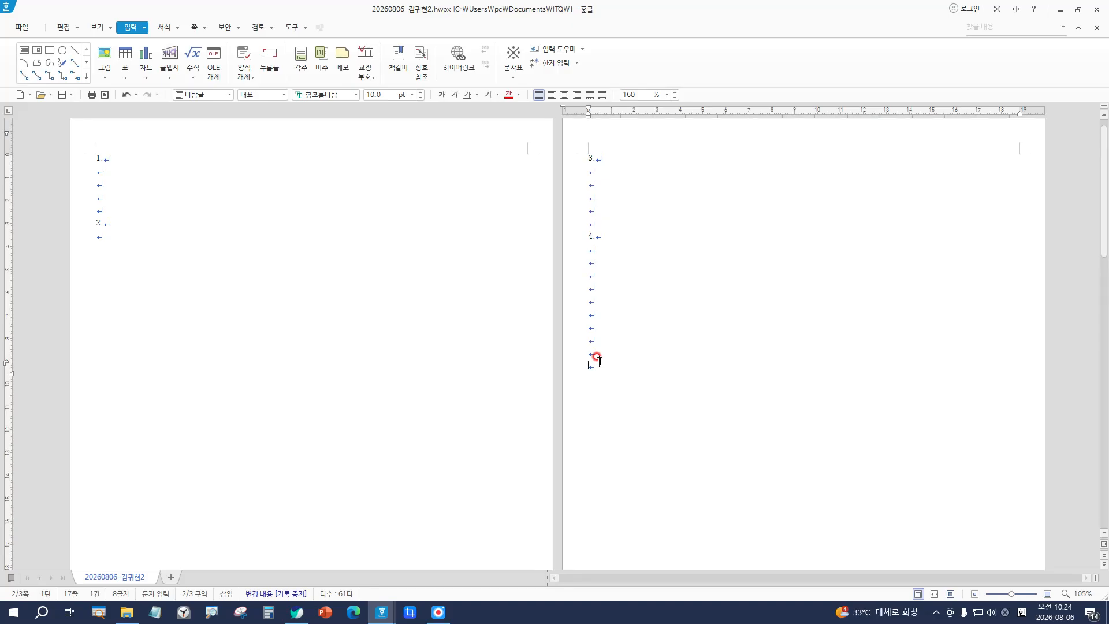
{"action": "key", "text": "Hangul"}
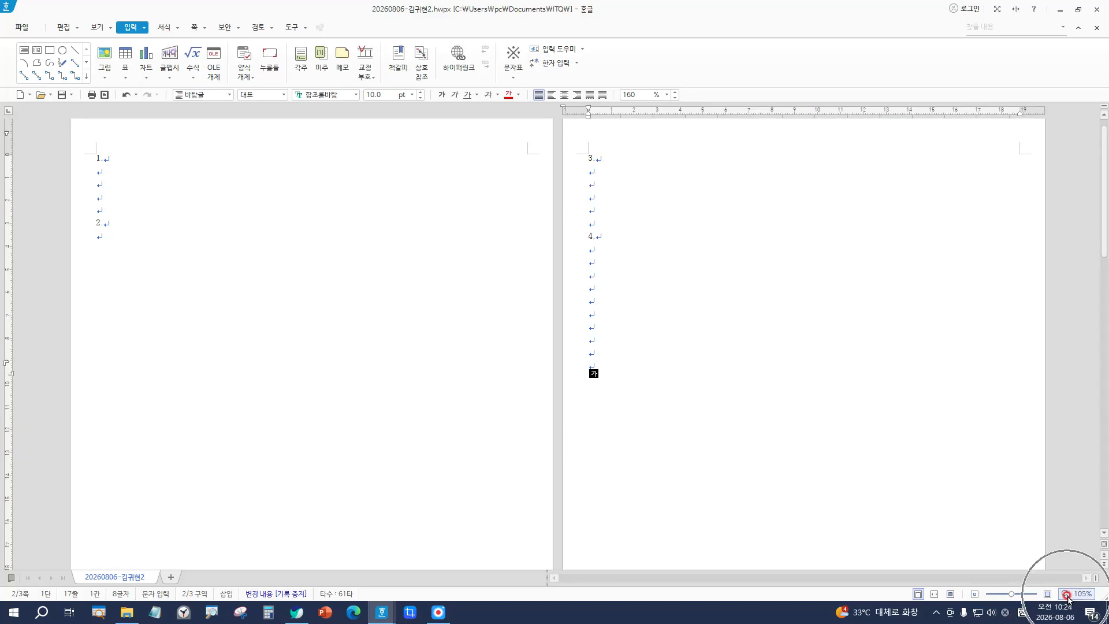
{"action": "left_click", "coordinate": [1068, 597]}
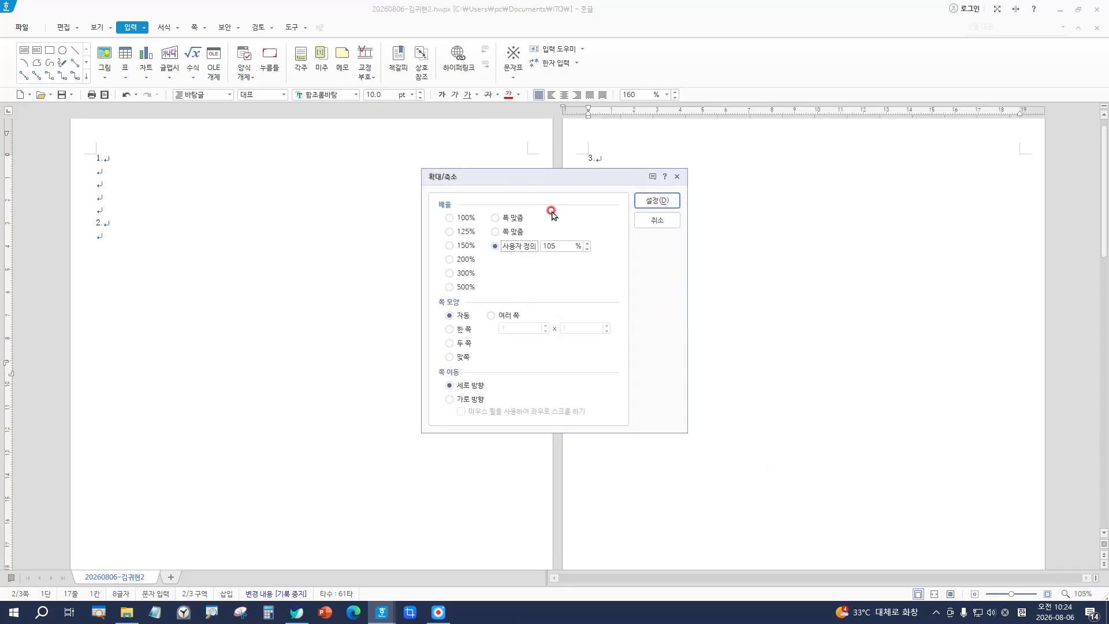
Step: Switch the page layout to a single page (한 쪽) and apply it
{"action": "left_click", "coordinate": [460, 333]}
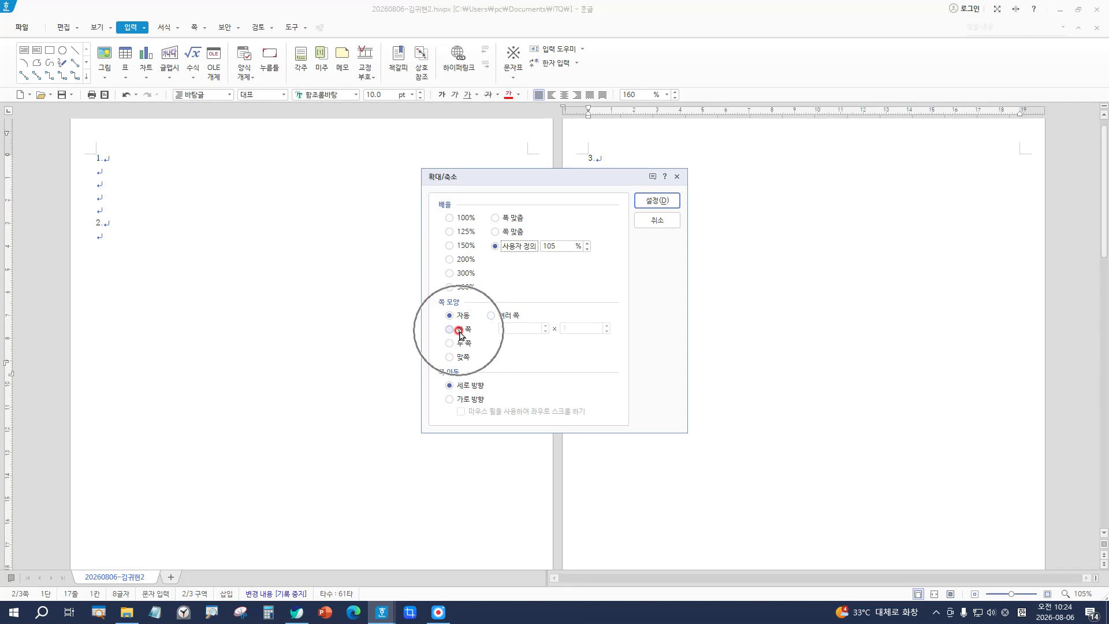
{"action": "left_click", "coordinate": [459, 331]}
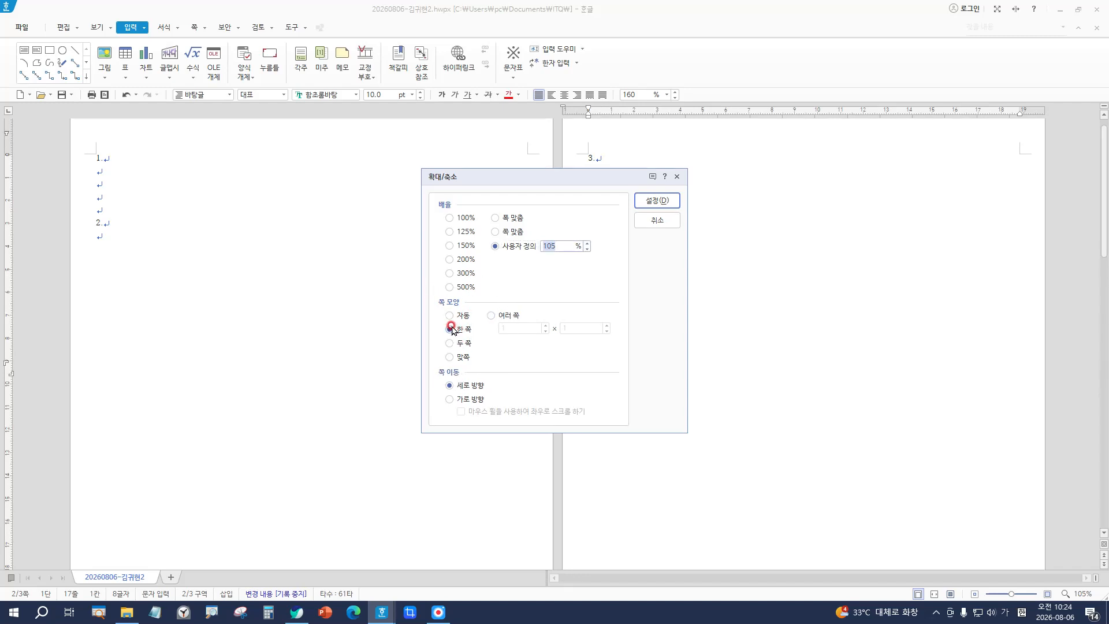
{"action": "left_click", "coordinate": [653, 200]}
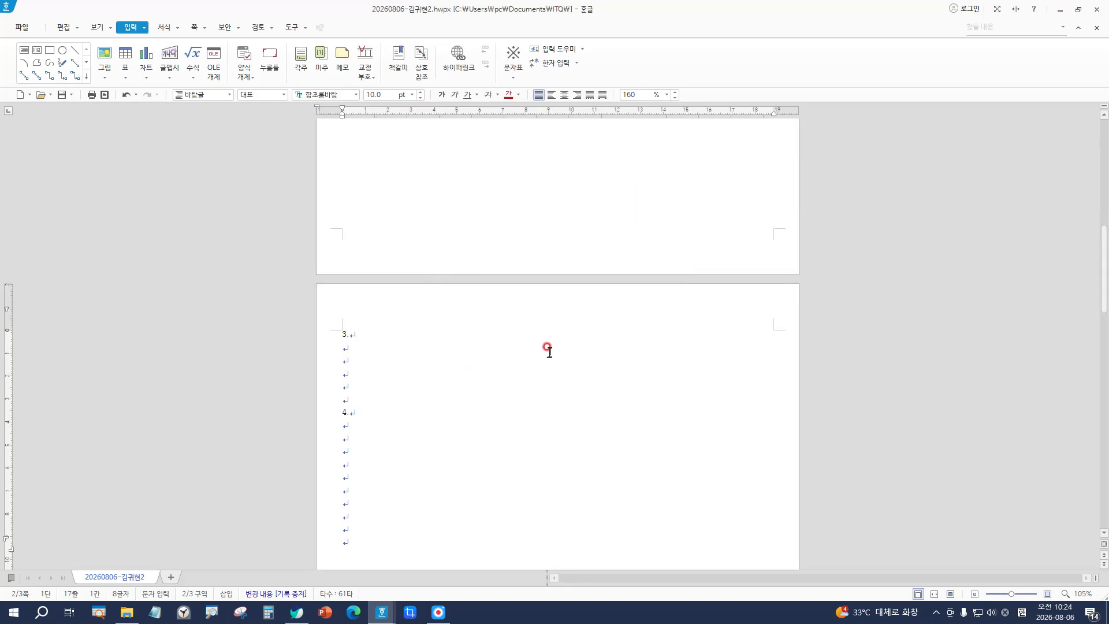
{"action": "scroll", "coordinate": [471, 437], "scroll_direction": "down", "scroll_amount": 3}
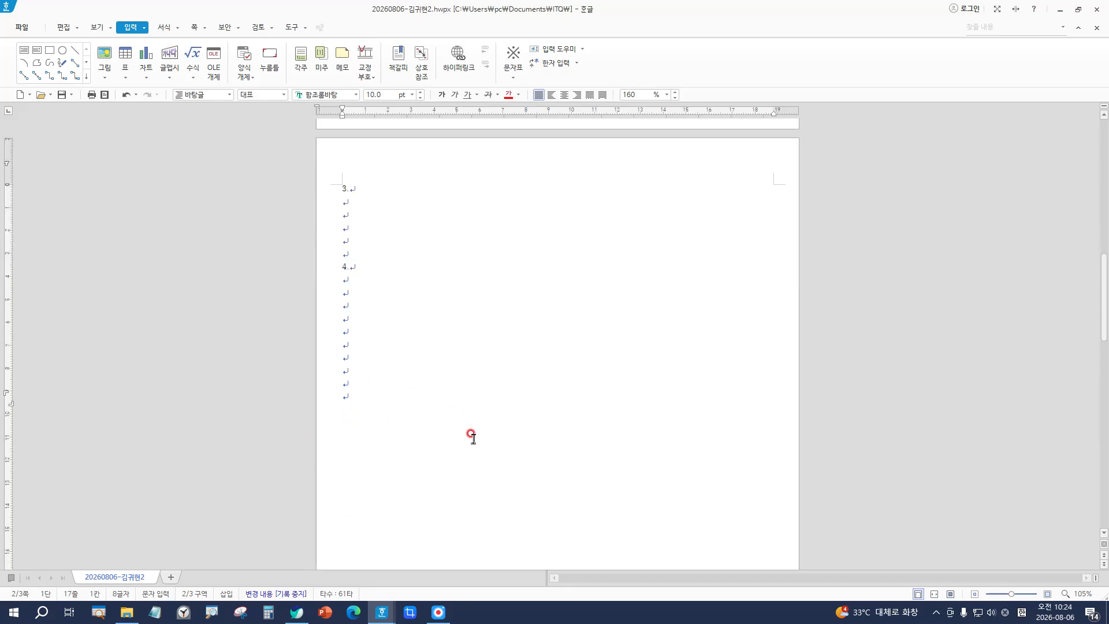
Step: Insert a rectangle below the section 4 lines and open its Object Properties
{"action": "scroll", "coordinate": [471, 438], "scroll_direction": "down", "scroll_amount": 3}
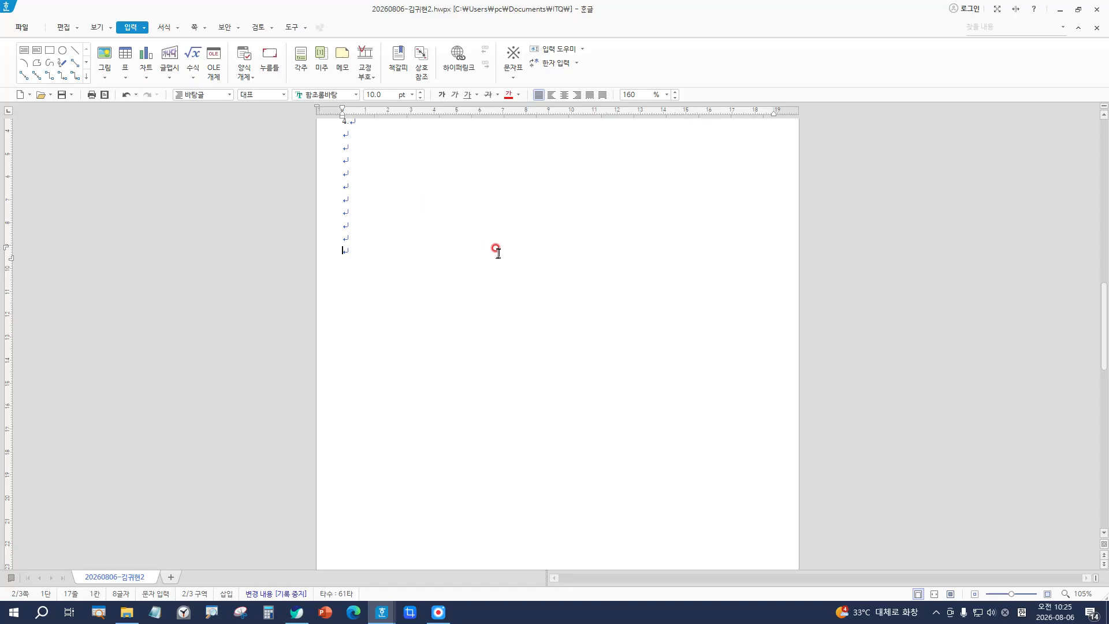
{"action": "type", "text": "가"}
{"action": "left_click", "coordinate": [54, 56]}
{"action": "left_click", "coordinate": [50, 55]}
{"action": "scroll", "coordinate": [433, 269], "scroll_direction": "up", "scroll_amount": 1}
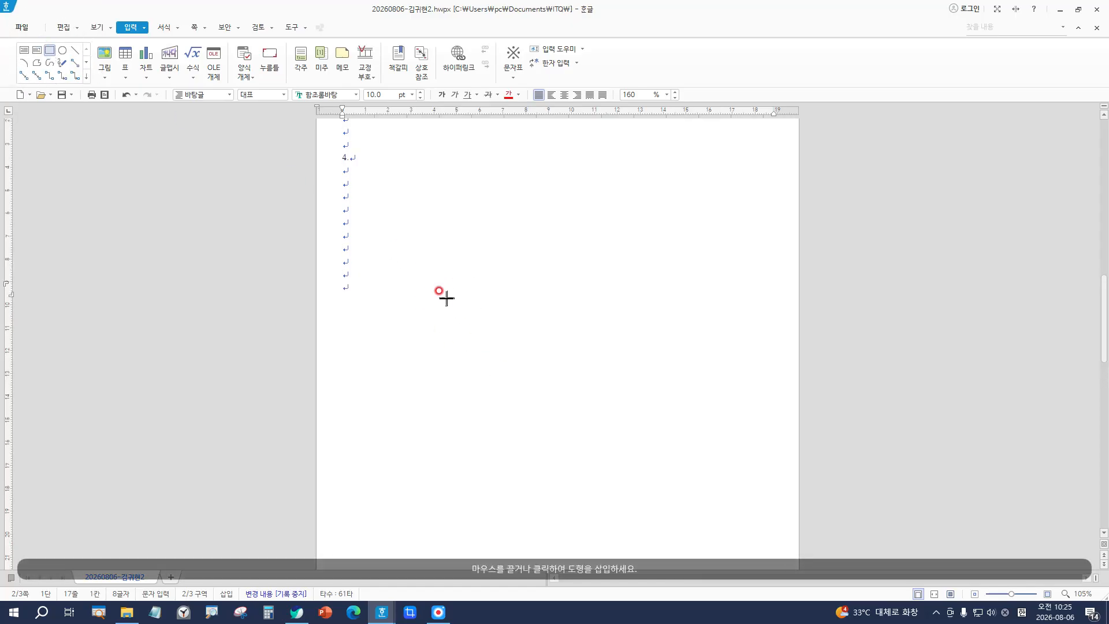
{"action": "left_click", "coordinate": [397, 263]}
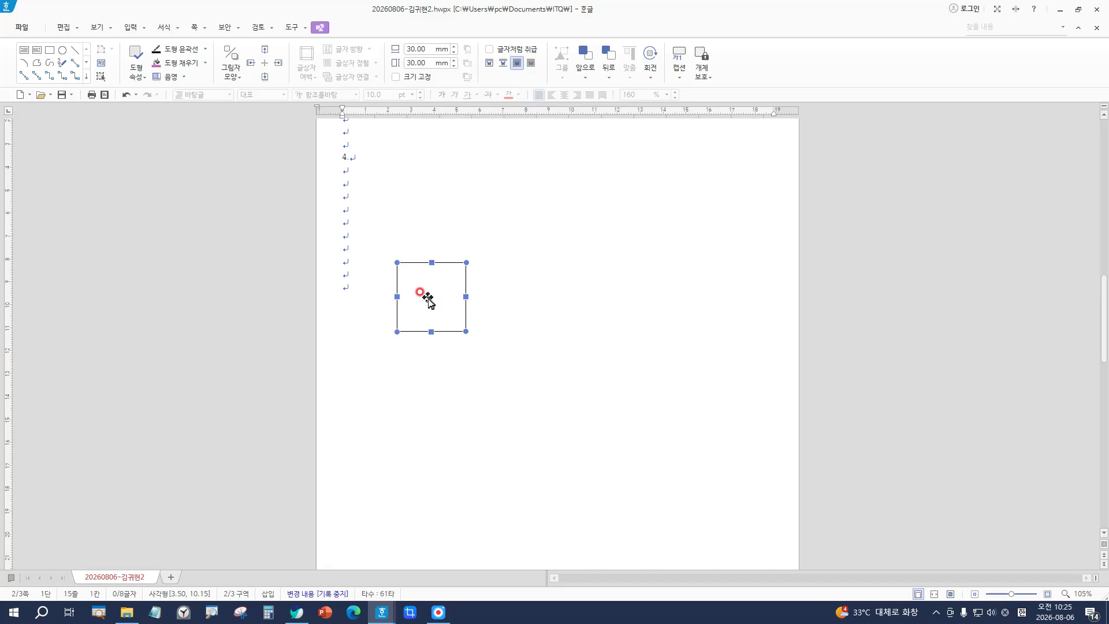
{"action": "double_click", "coordinate": [428, 298]}
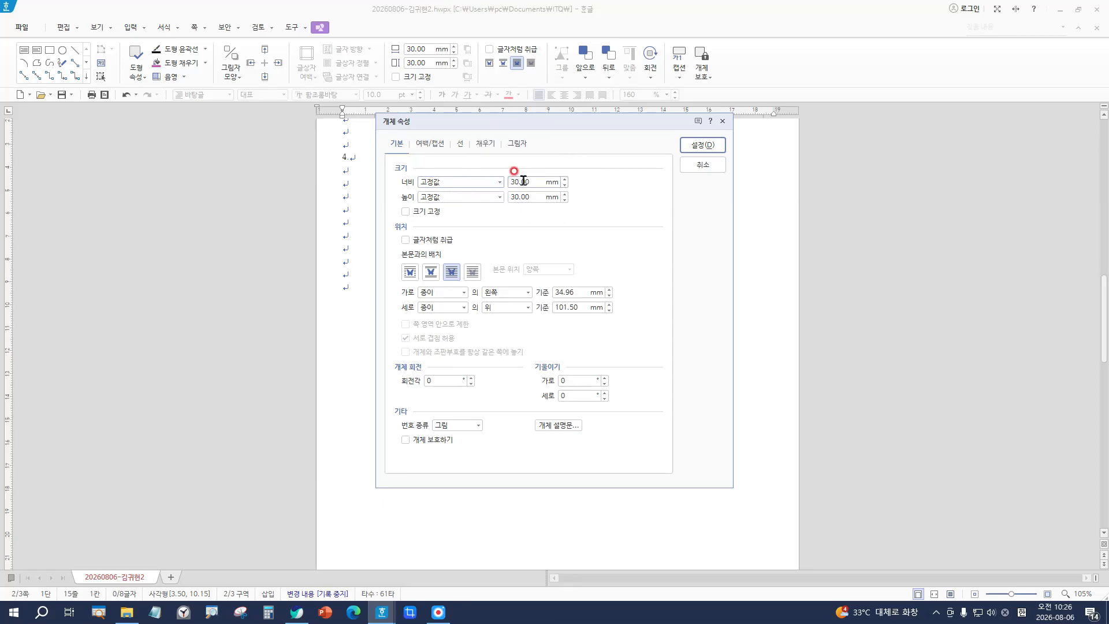
Step: Size the rectangle 130 mm wide by 145 mm tall, lock its size, and place it behind text
{"action": "left_click", "coordinate": [565, 179]}
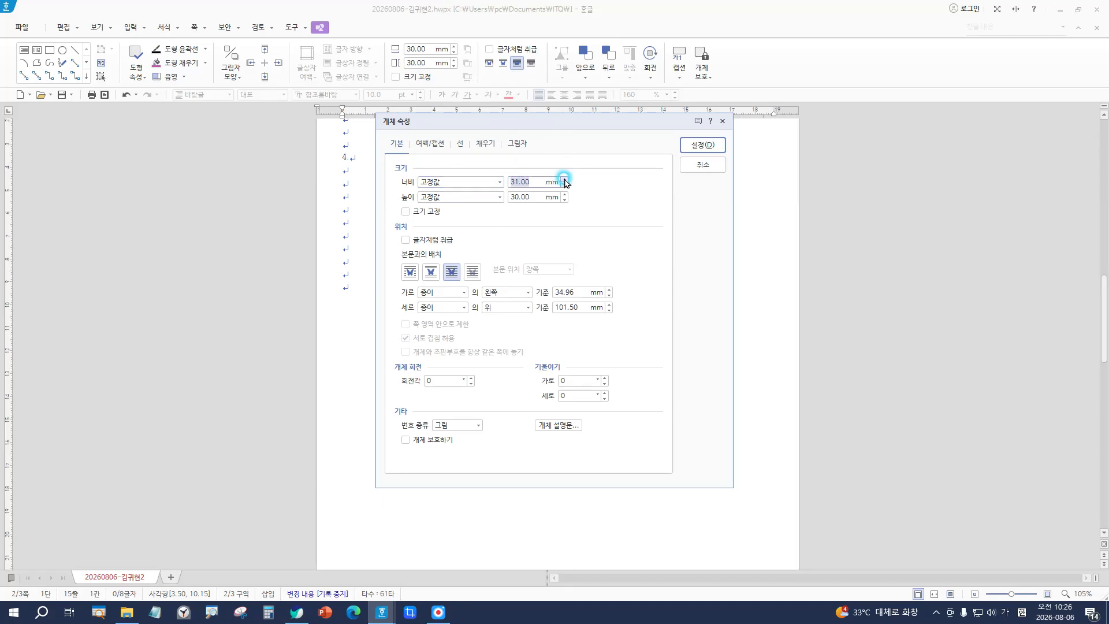
{"action": "type", "text": "130"}
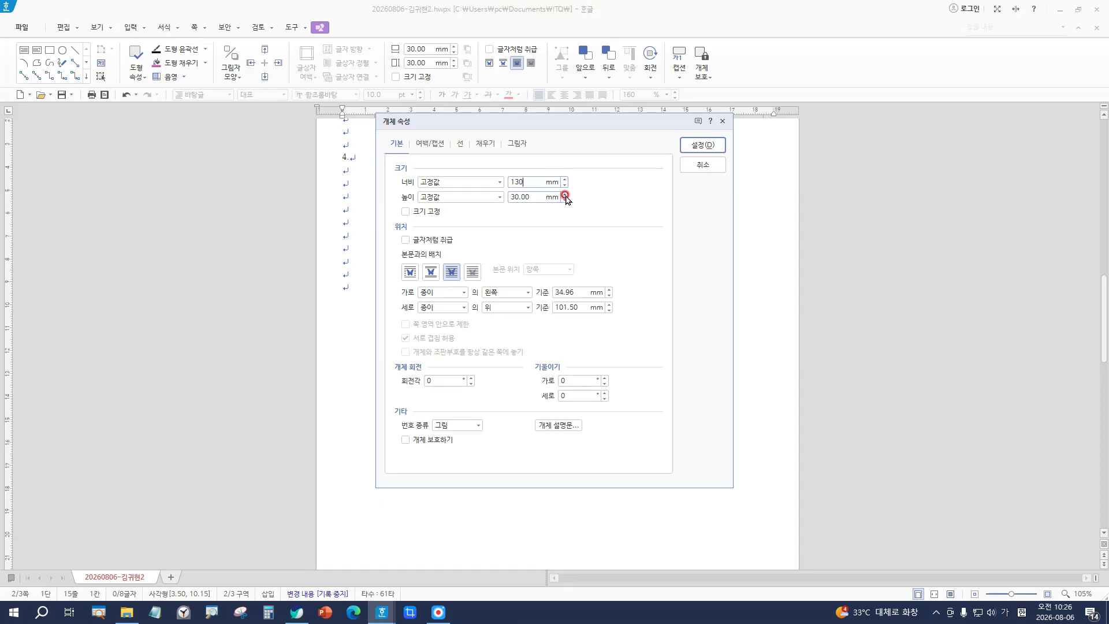
{"action": "left_click", "coordinate": [565, 196]}
{"action": "left_click", "coordinate": [569, 196]}
{"action": "type", "text": "145"}
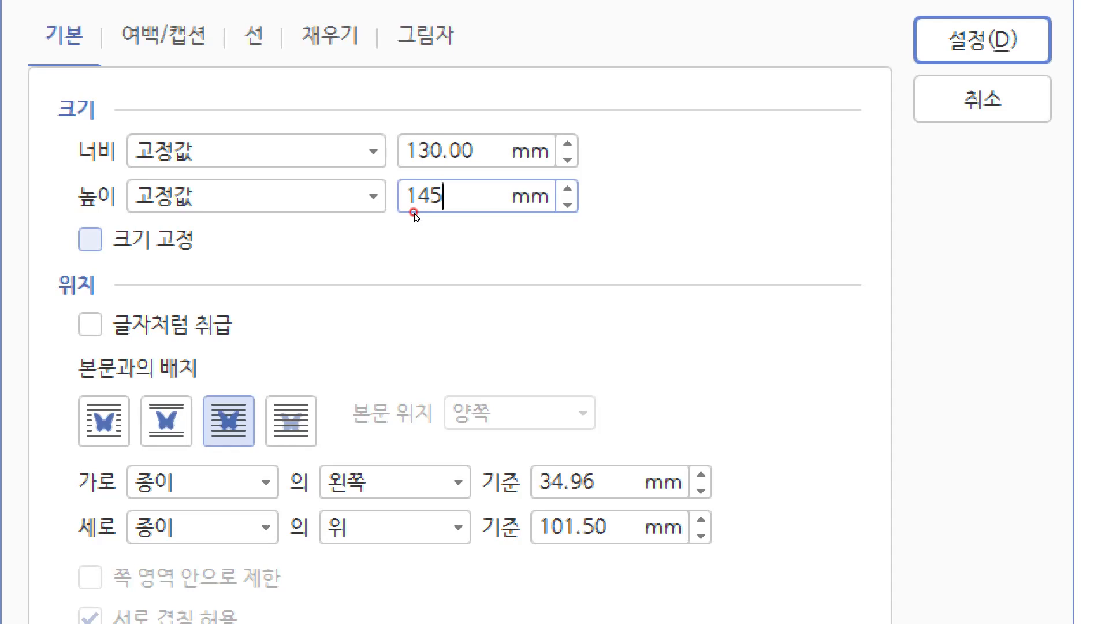
{"action": "left_click", "coordinate": [90, 240]}
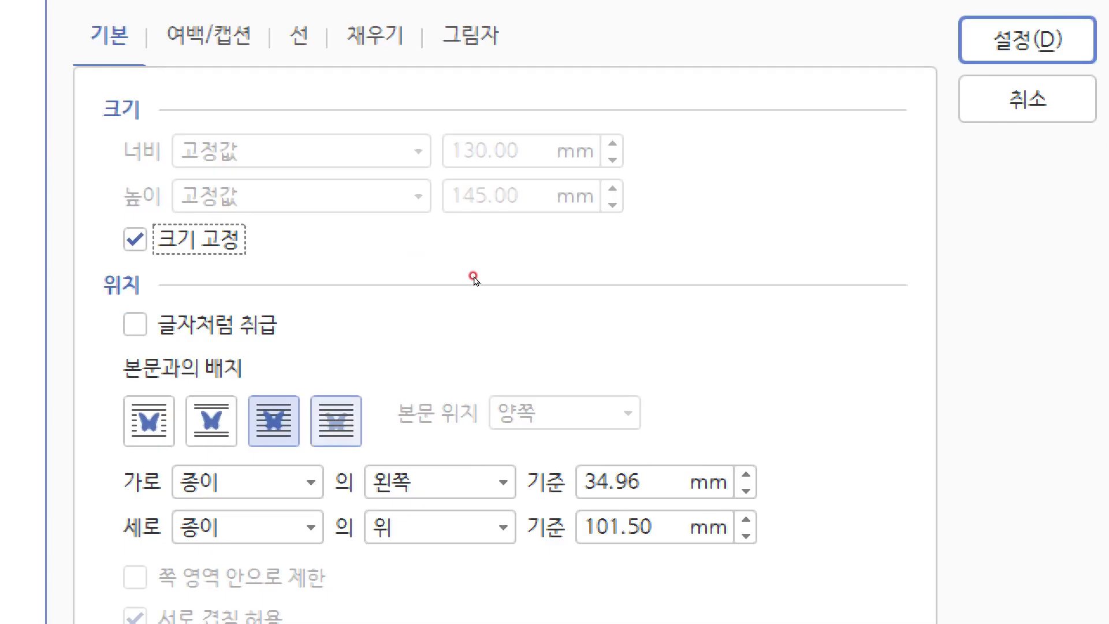
{"action": "left_click", "coordinate": [336, 421]}
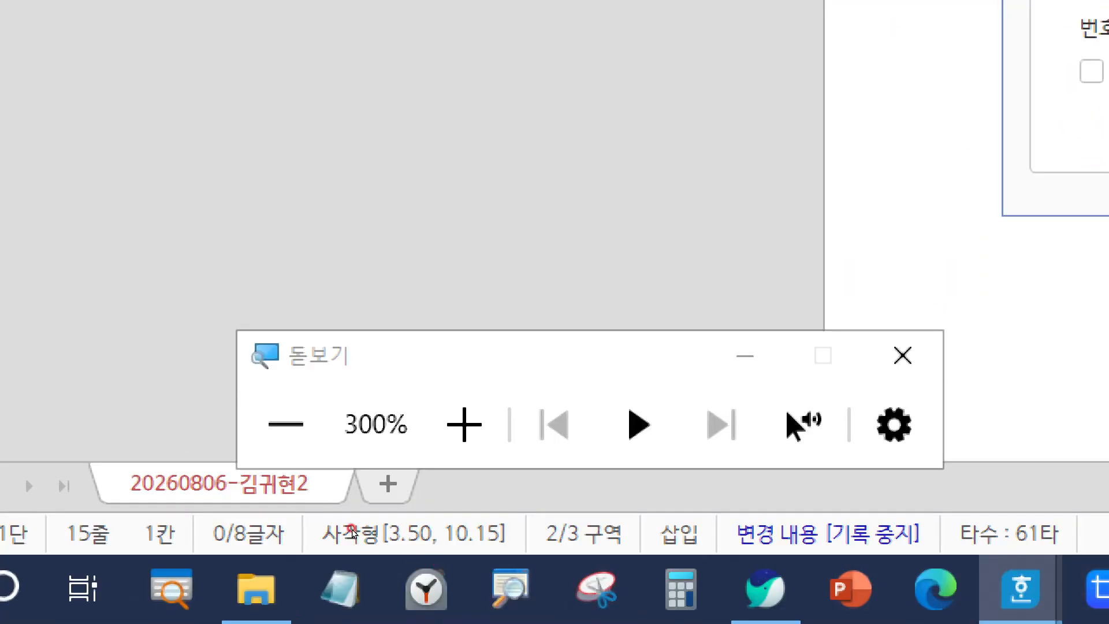
{"action": "left_click", "coordinate": [903, 354]}
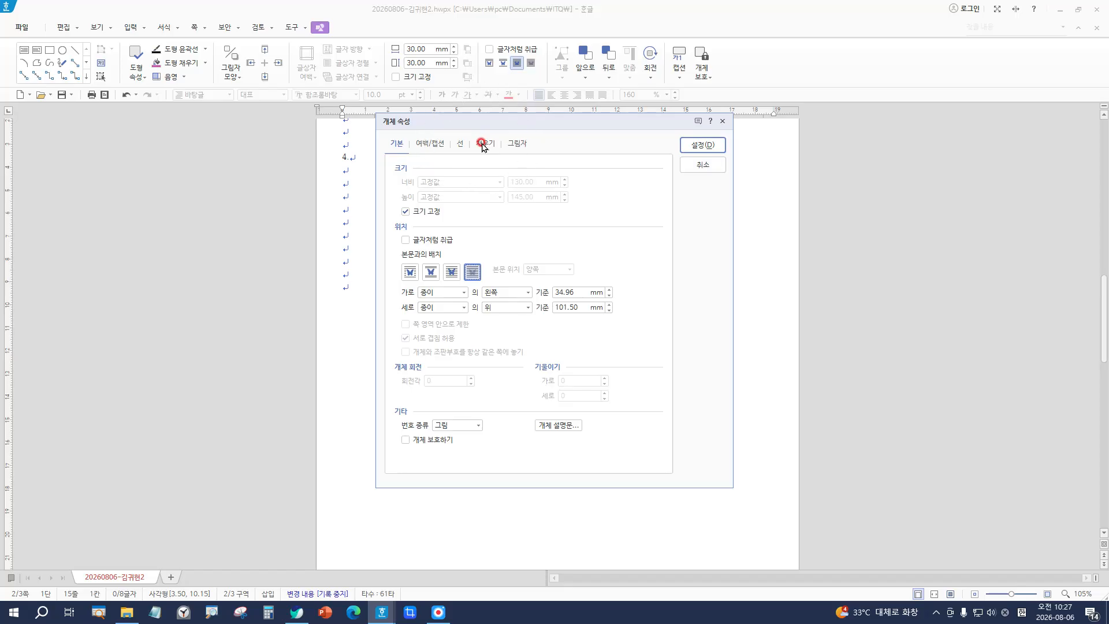
{"action": "key", "text": "ctrl"}
Step: Give the panel rectangle a light-green face colour
{"action": "left_click", "coordinate": [485, 146]}
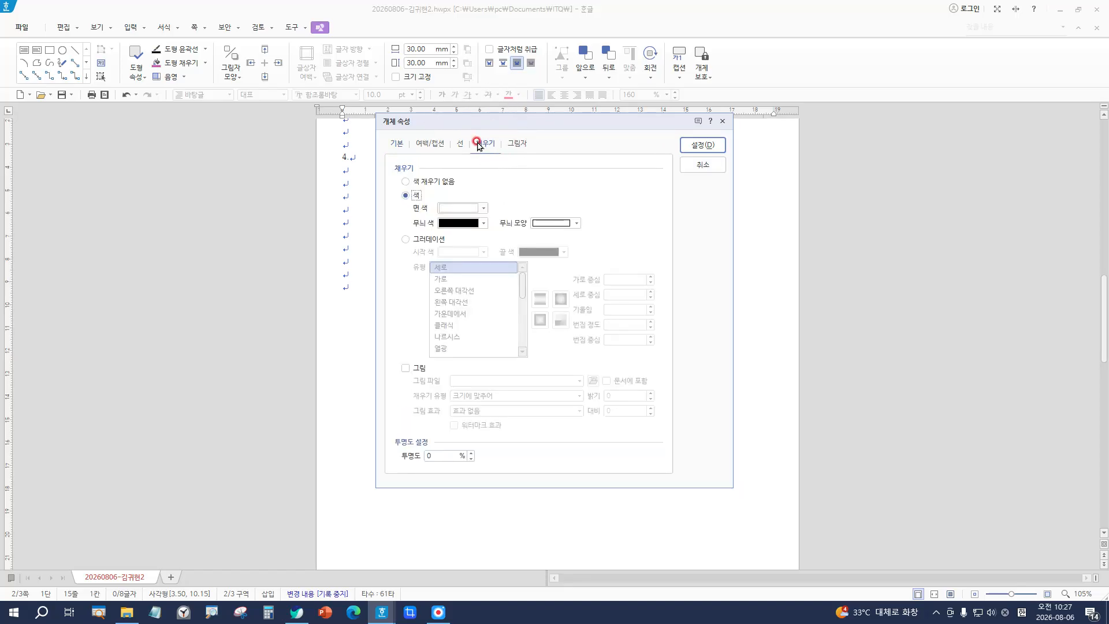
{"action": "left_click", "coordinate": [450, 208]}
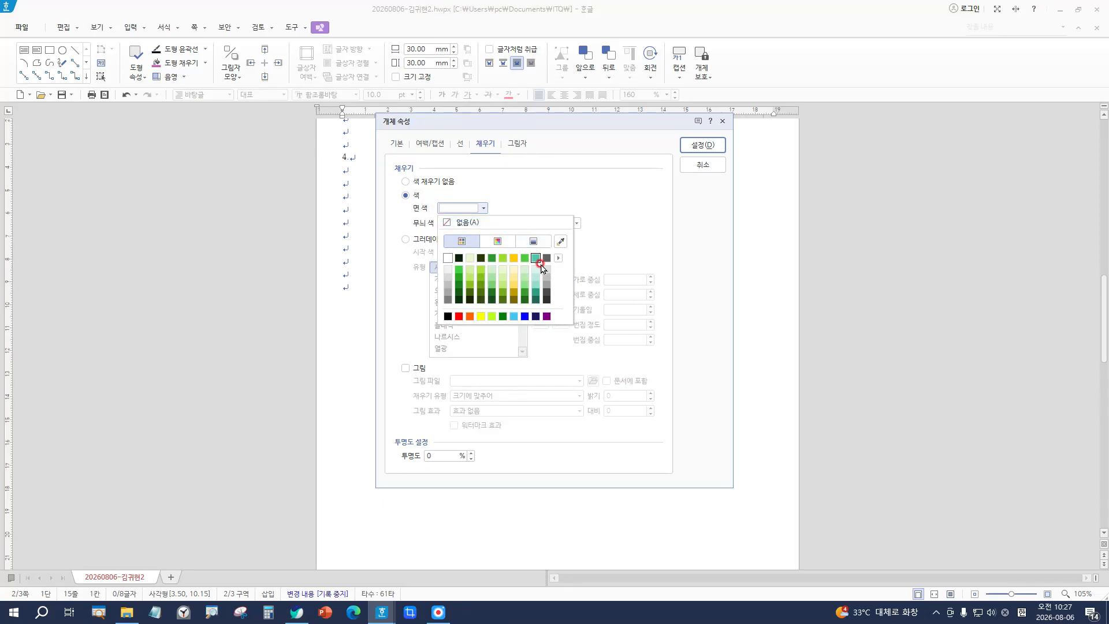
{"action": "left_click", "coordinate": [559, 258]}
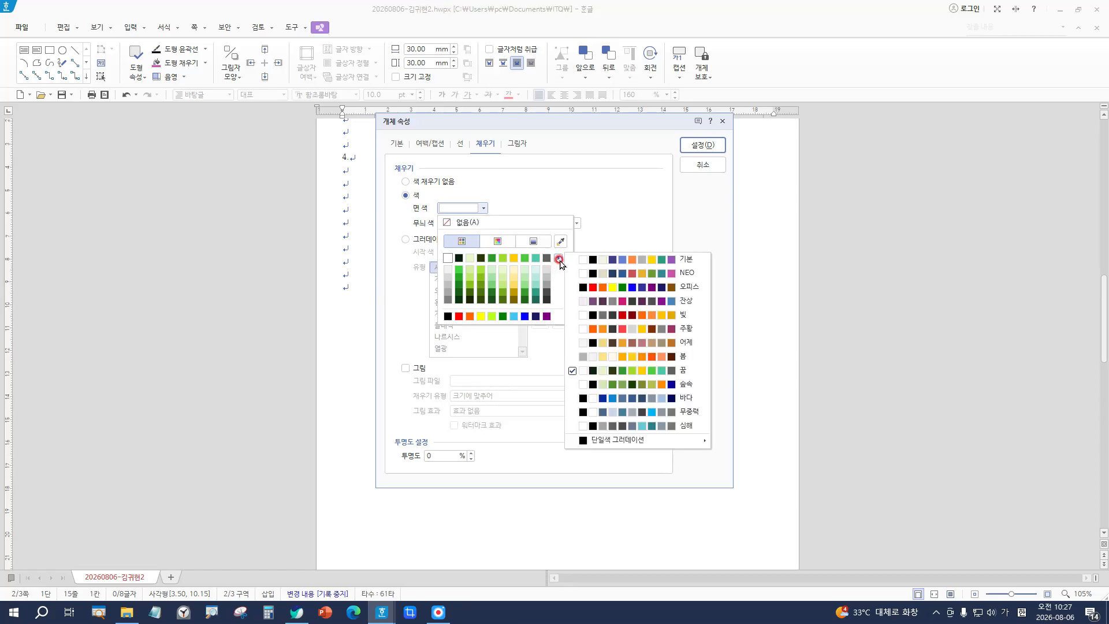
{"action": "left_click", "coordinate": [558, 258]}
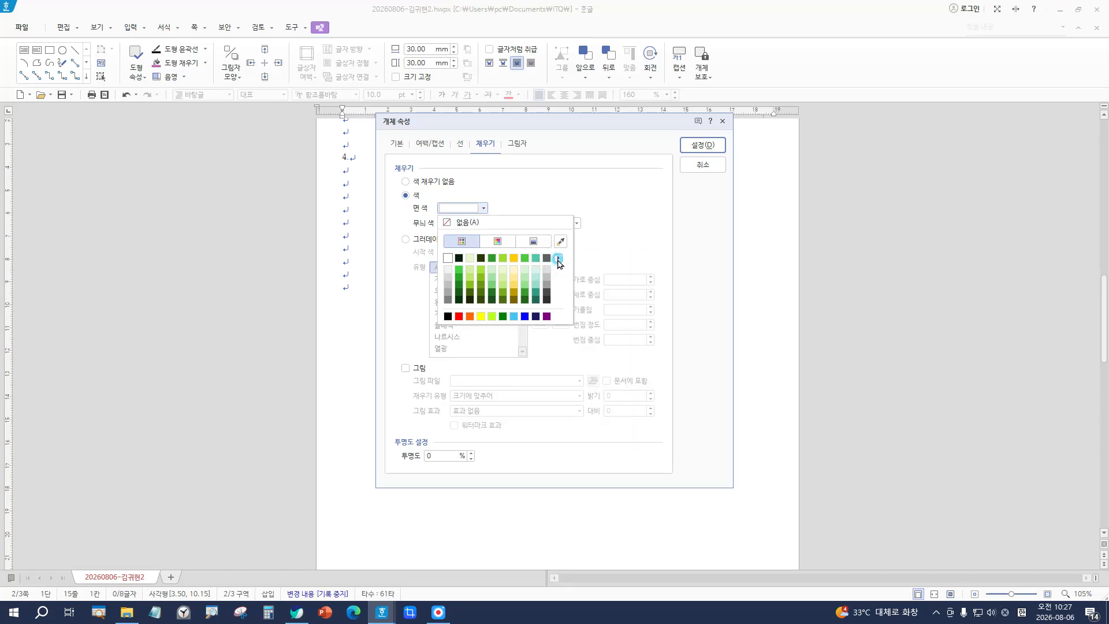
{"action": "left_click", "coordinate": [504, 278]}
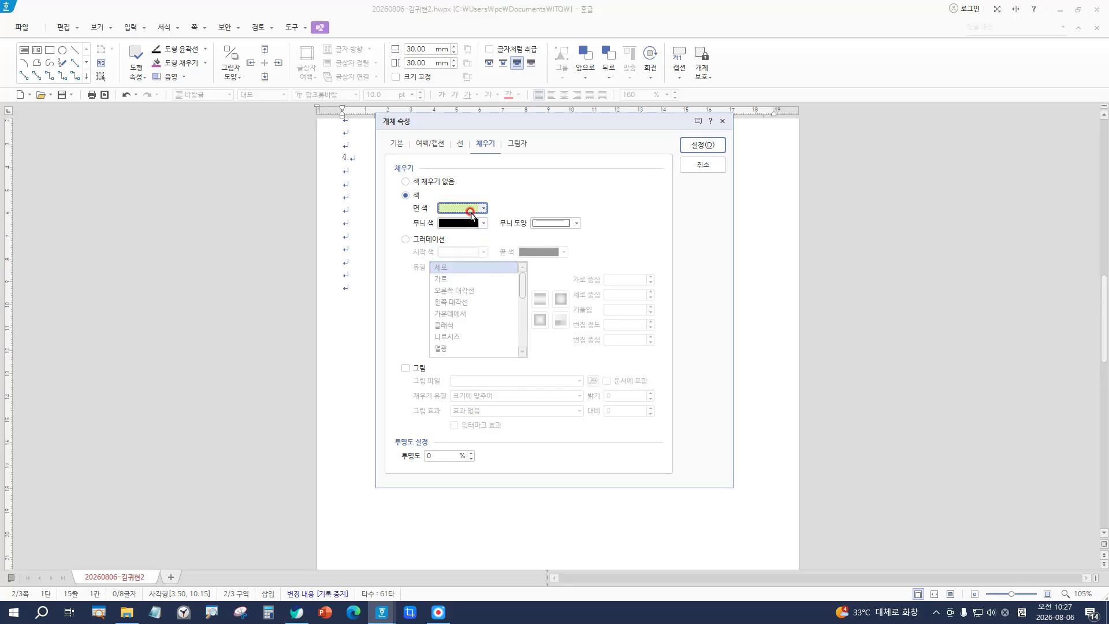
{"action": "left_click", "coordinate": [471, 210]}
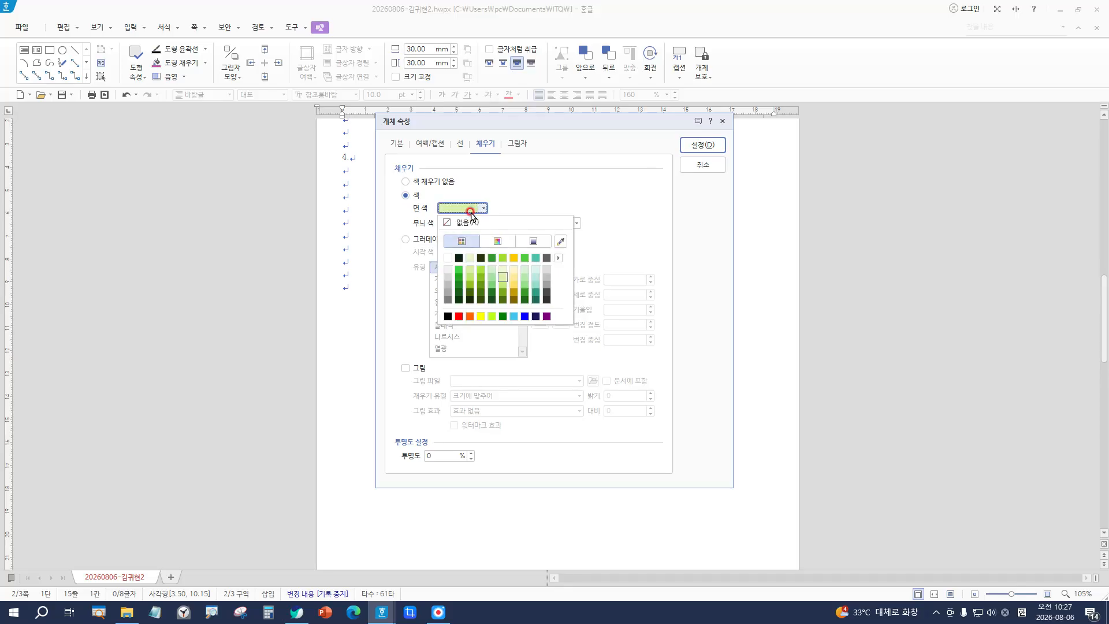
{"action": "left_click", "coordinate": [580, 215]}
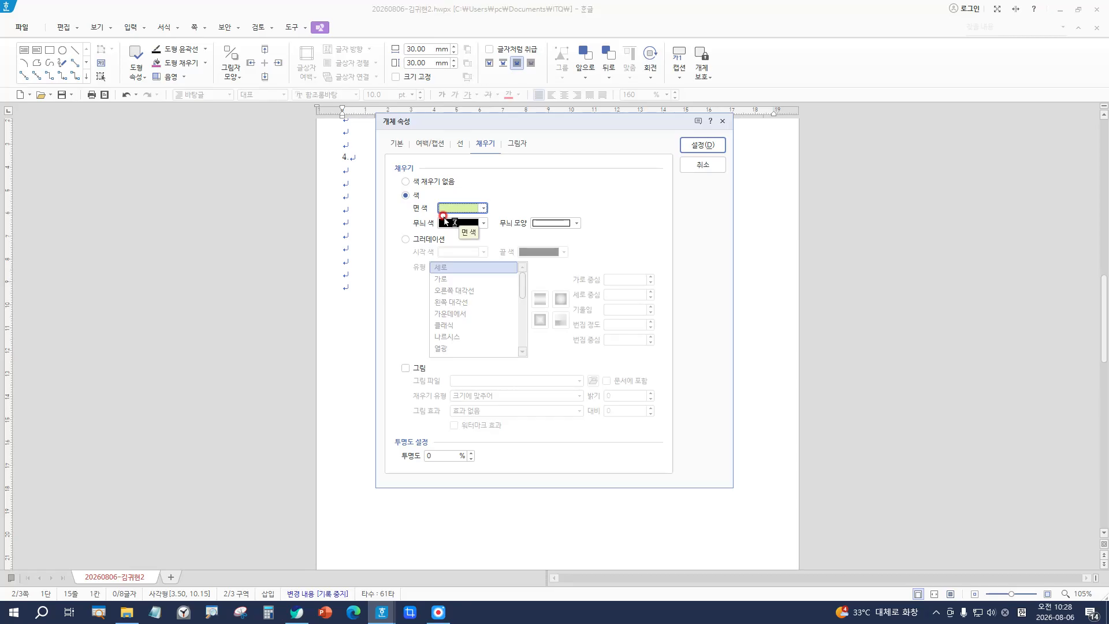
{"action": "key", "text": "super+plus"}
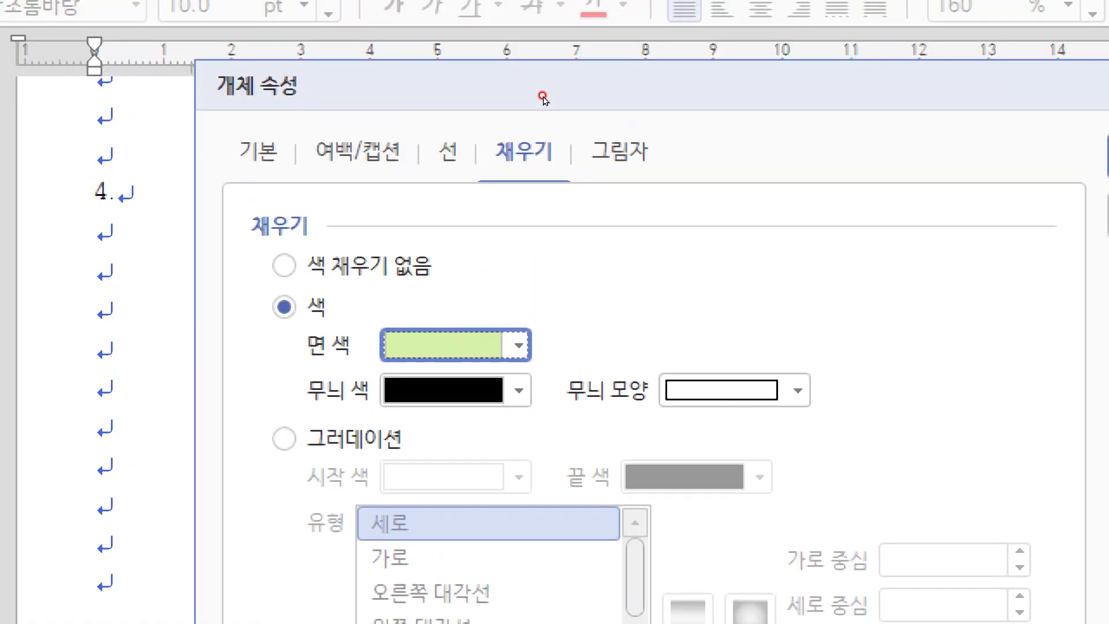
{"action": "left_click", "coordinate": [453, 158]}
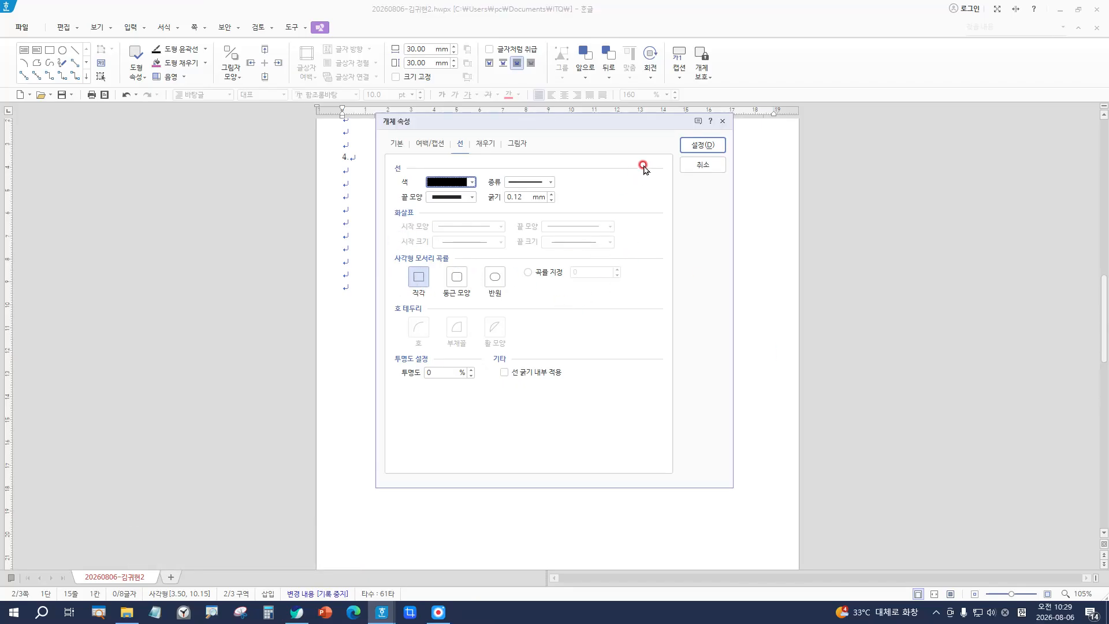
Step: Apply the light-green fill and move the green panel up under the section 4 heading
{"action": "left_click", "coordinate": [715, 146]}
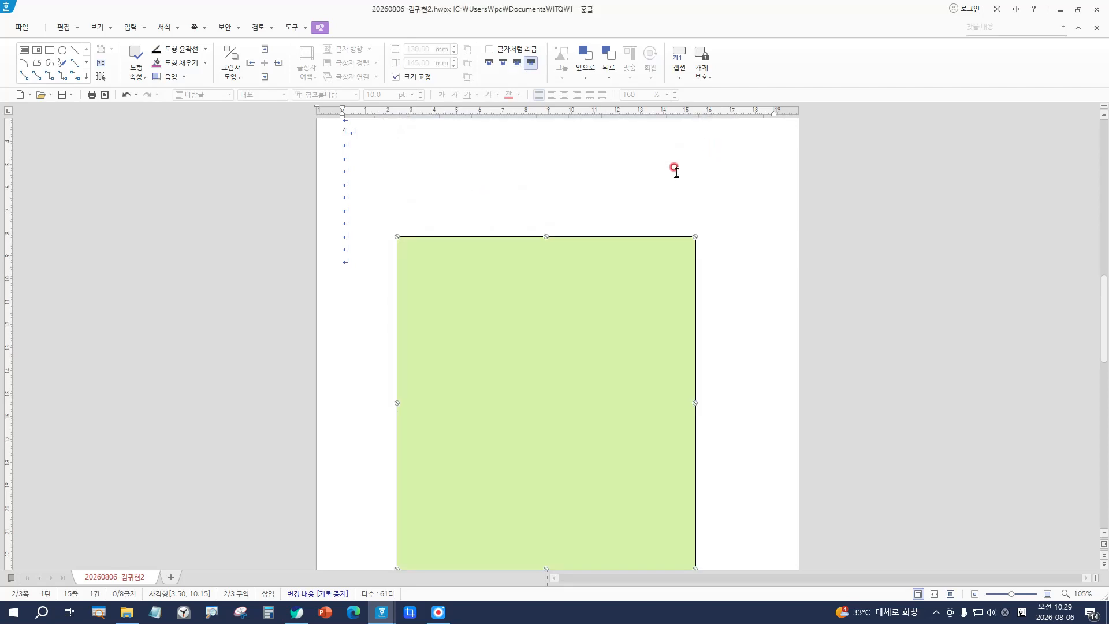
{"action": "left_click_drag", "start_coordinate": [597, 341], "coordinate": [566, 268]}
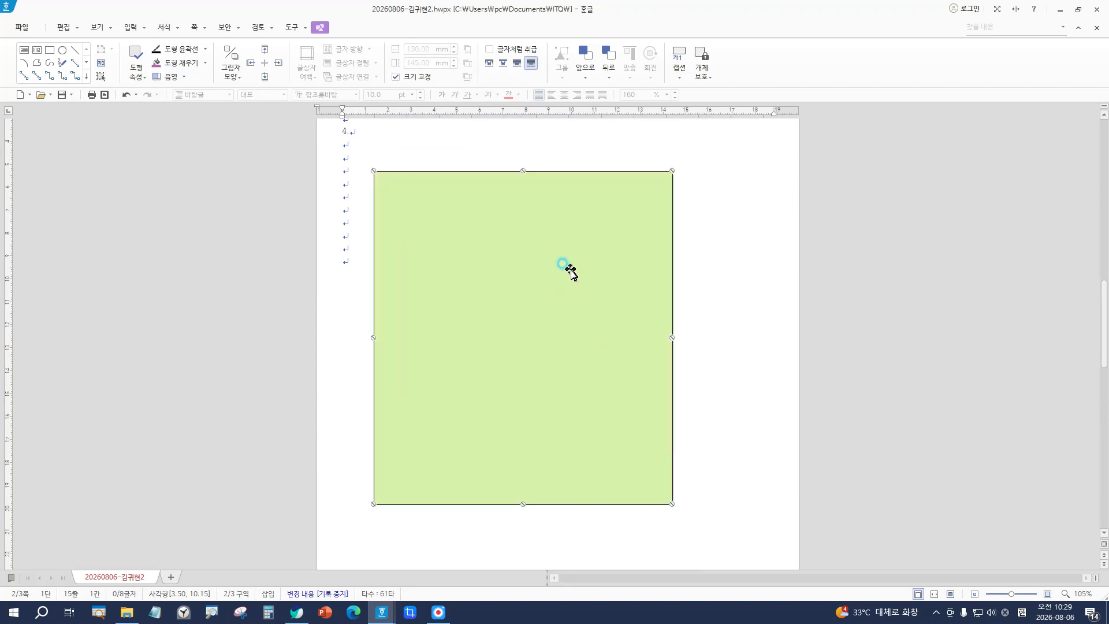
{"action": "scroll", "coordinate": [508, 217], "scroll_direction": "up", "scroll_amount": 1}
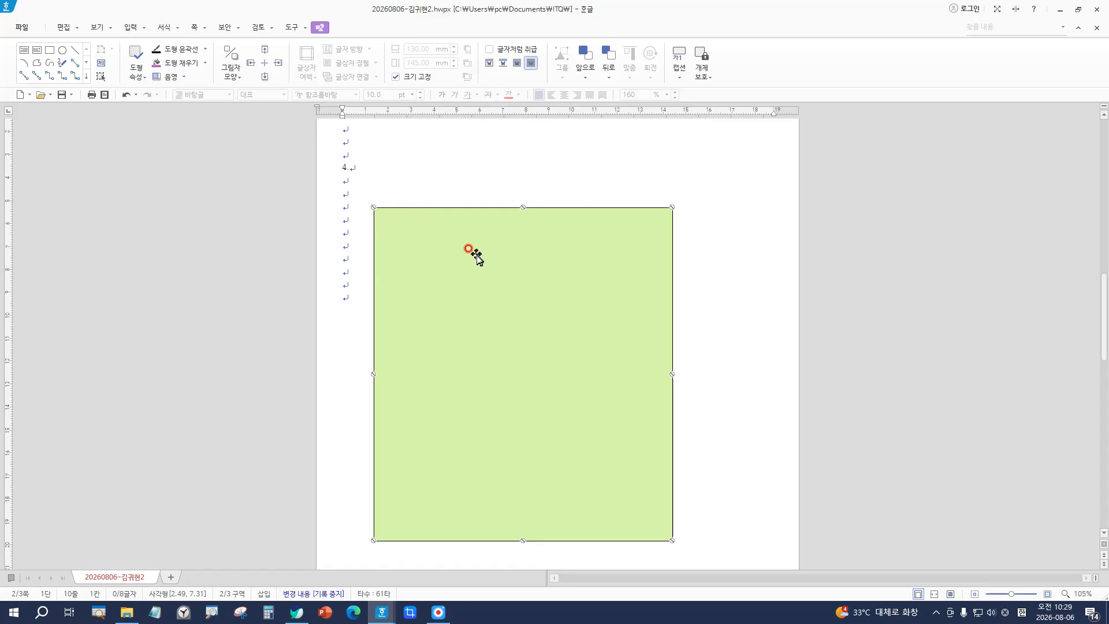
{"action": "left_click_drag", "start_coordinate": [466, 248], "coordinate": [483, 280]}
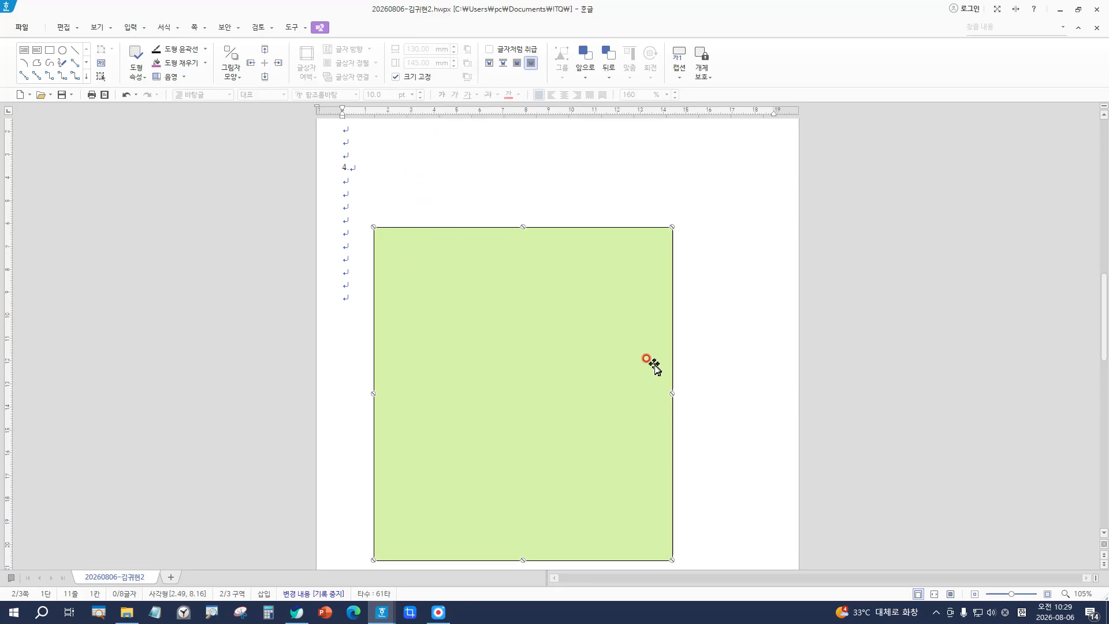
Step: Fine-tune the green panel's horizontal position beneath answer line 4
{"action": "scroll", "coordinate": [682, 353], "scroll_direction": "down", "scroll_amount": 2}
{"action": "scroll", "coordinate": [709, 339], "scroll_direction": "up", "scroll_amount": 2}
{"action": "left_click_drag", "start_coordinate": [535, 325], "coordinate": [570, 320]}
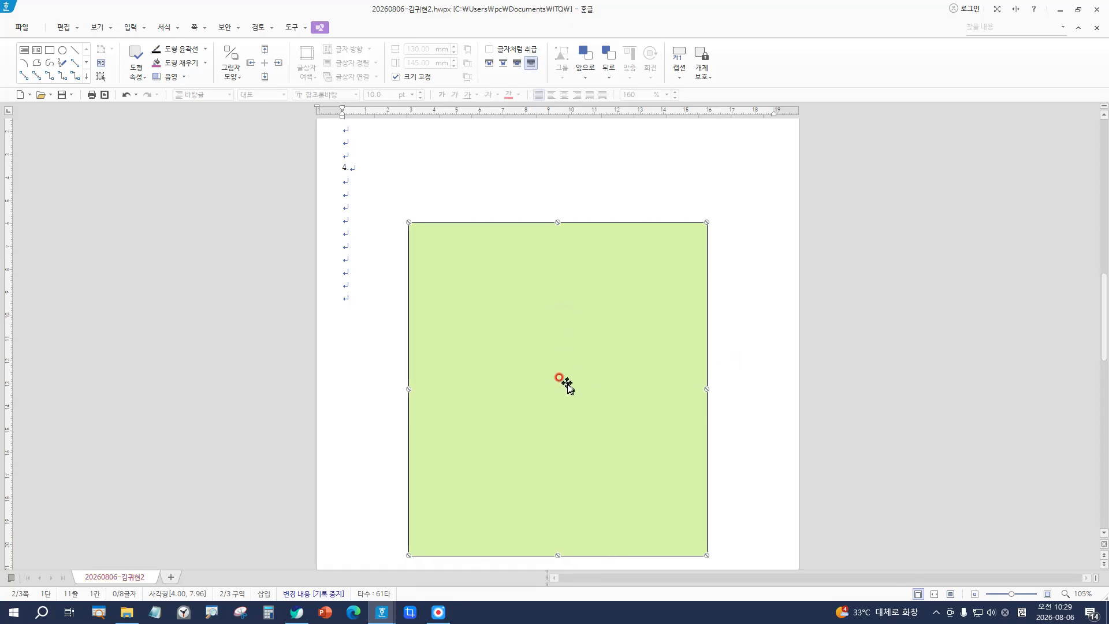
{"action": "left_click_drag", "start_coordinate": [528, 352], "coordinate": [507, 349]}
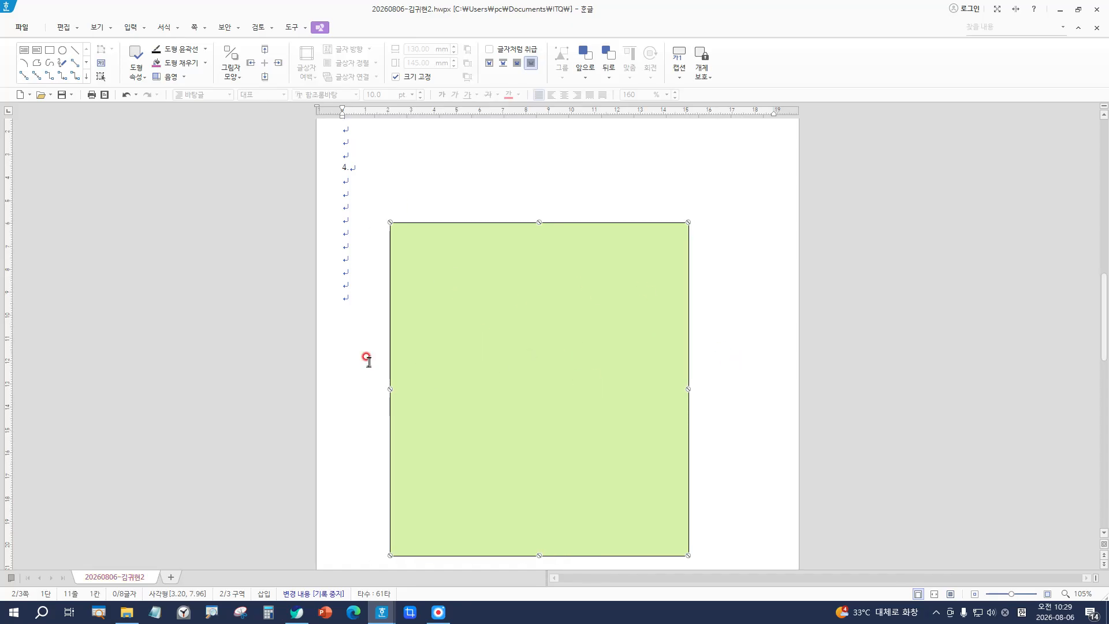
{"action": "left_click_drag", "start_coordinate": [428, 272], "coordinate": [363, 279]}
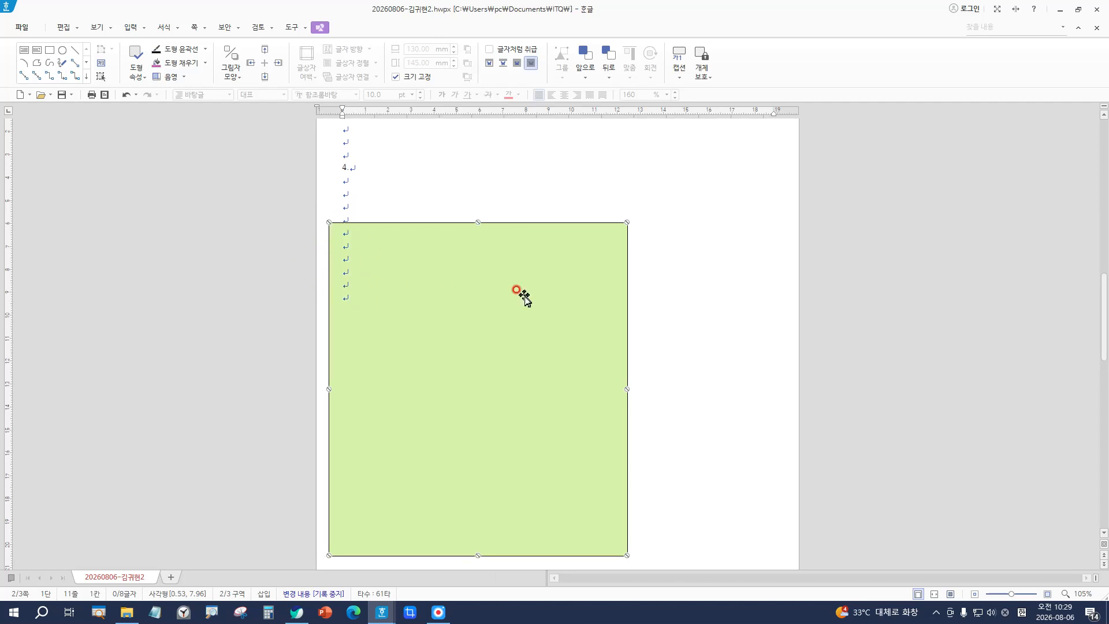
{"action": "left_click_drag", "start_coordinate": [522, 289], "coordinate": [575, 289]}
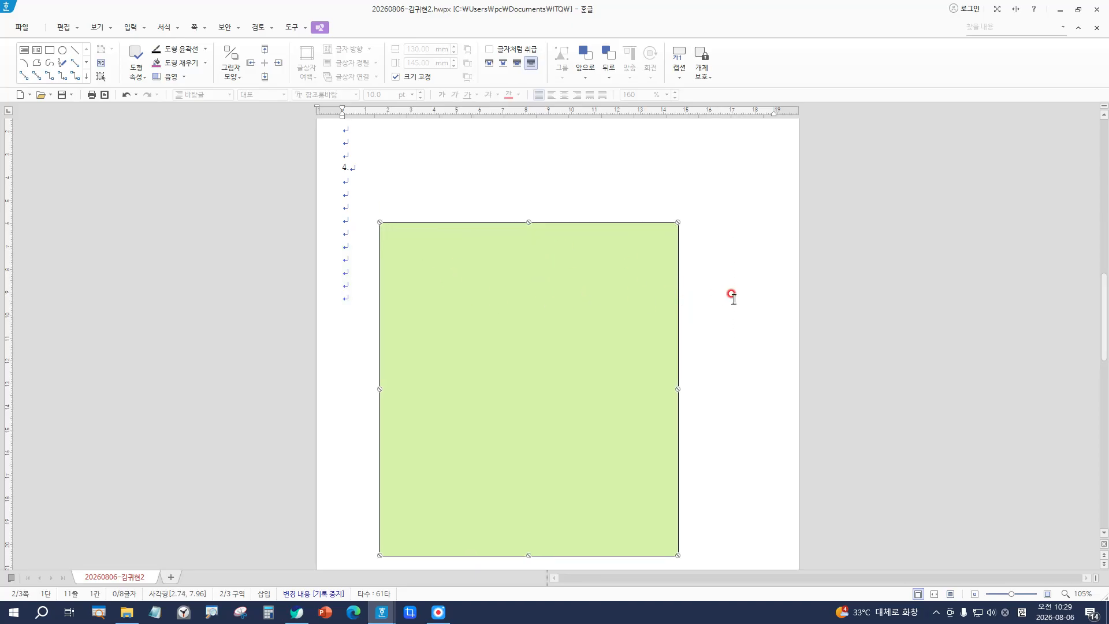
{"action": "left_click_drag", "start_coordinate": [540, 272], "coordinate": [536, 270]}
{"action": "scroll", "coordinate": [540, 274], "scroll_direction": "down", "scroll_amount": 1}
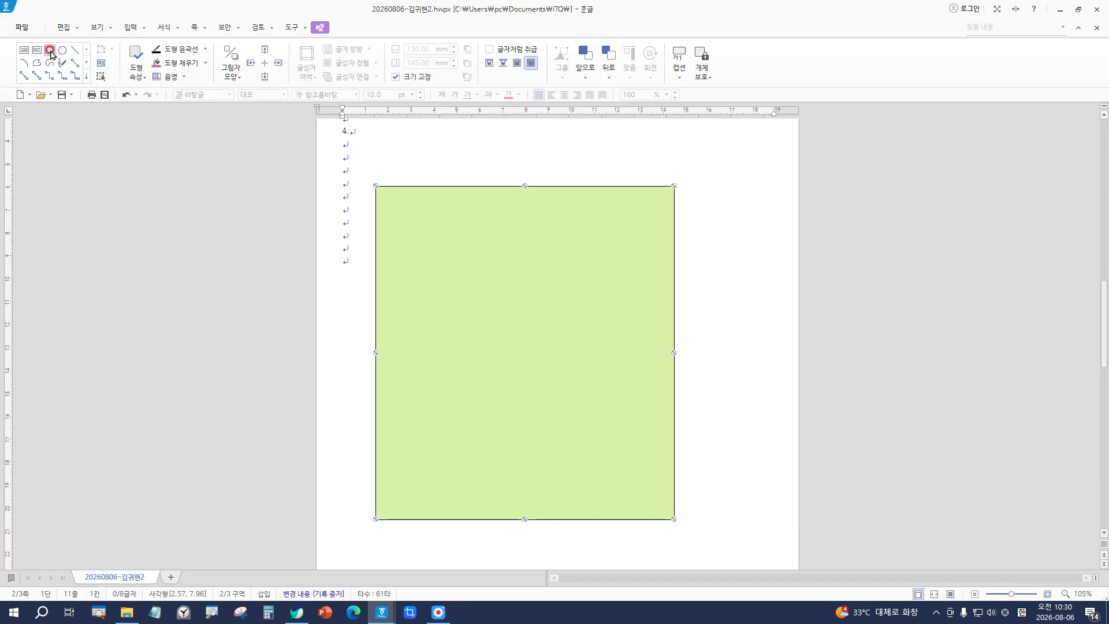
Step: Insert a default 30 × 30 mm square inside the green panel and move it to the upper left
{"action": "left_click", "coordinate": [49, 50]}
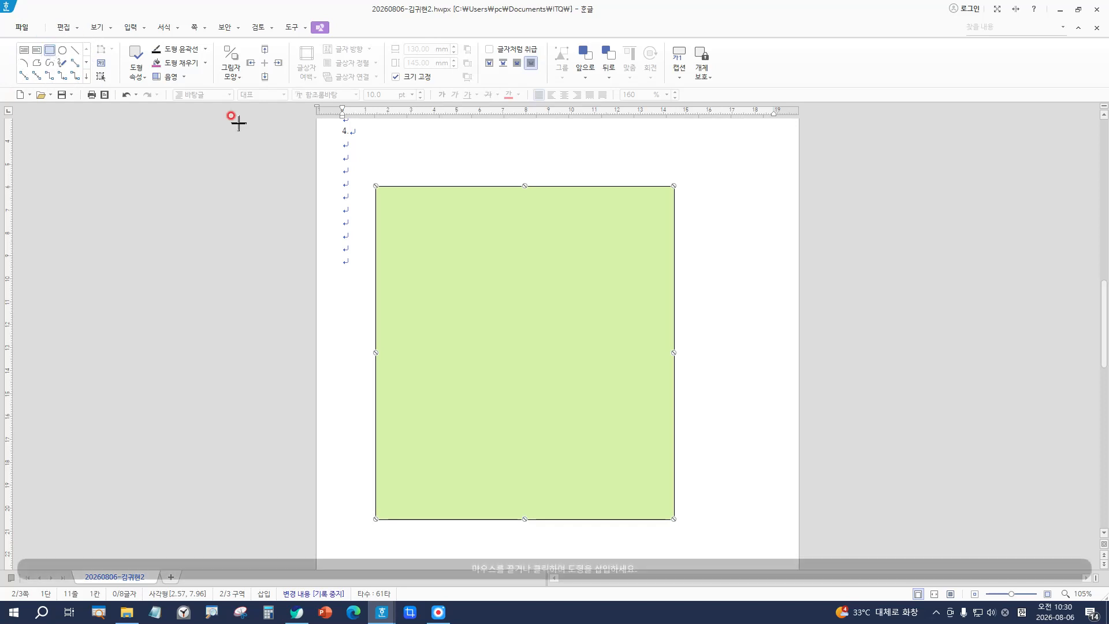
{"action": "left_click", "coordinate": [420, 297]}
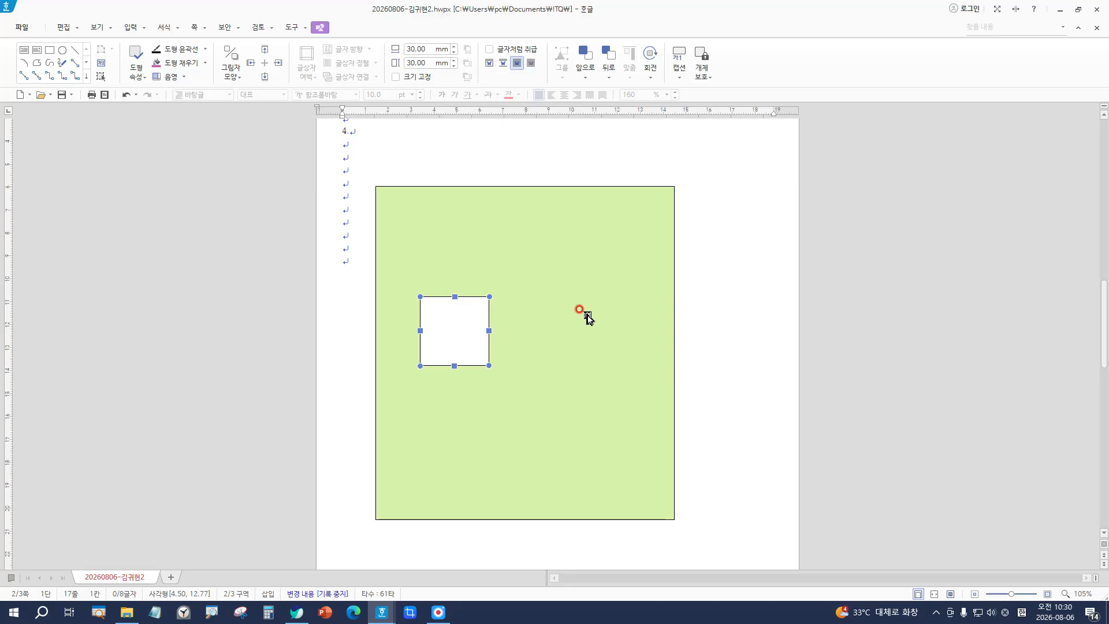
{"action": "left_click_drag", "start_coordinate": [437, 321], "coordinate": [418, 260]}
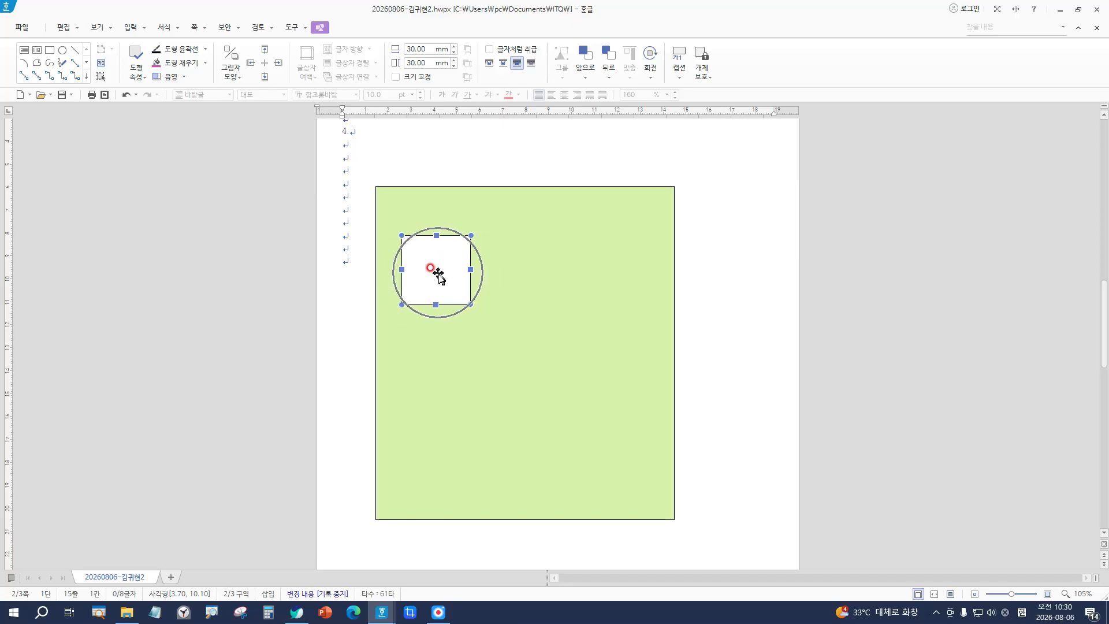
Step: Resize the square to 115 × 50 mm, fix its size, and place it behind the text
{"action": "double_click", "coordinate": [450, 237]}
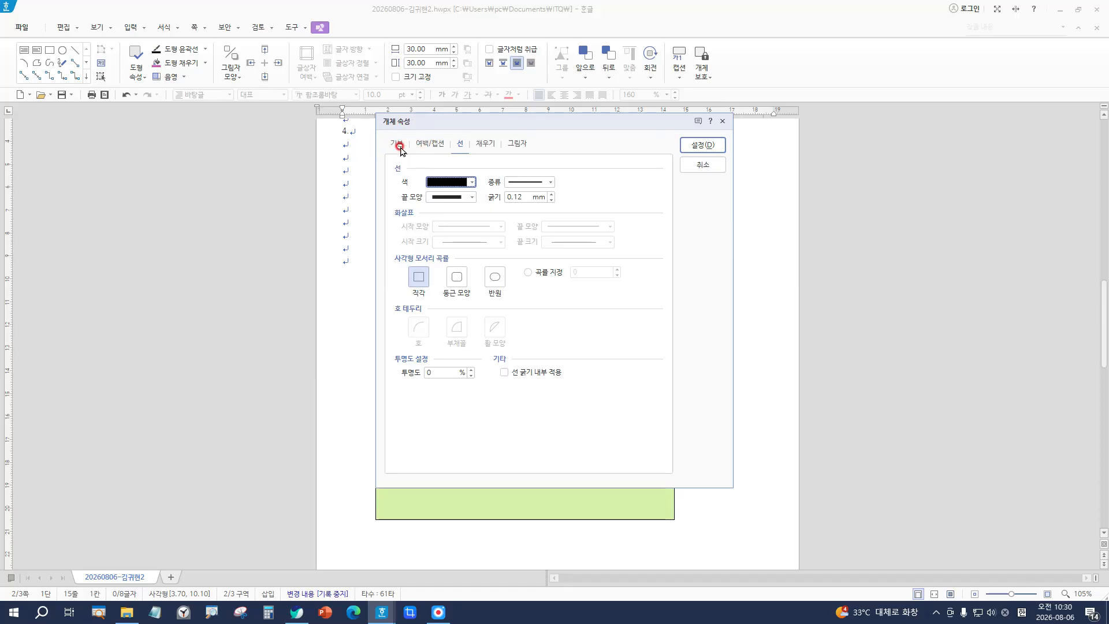
{"action": "left_click", "coordinate": [397, 144]}
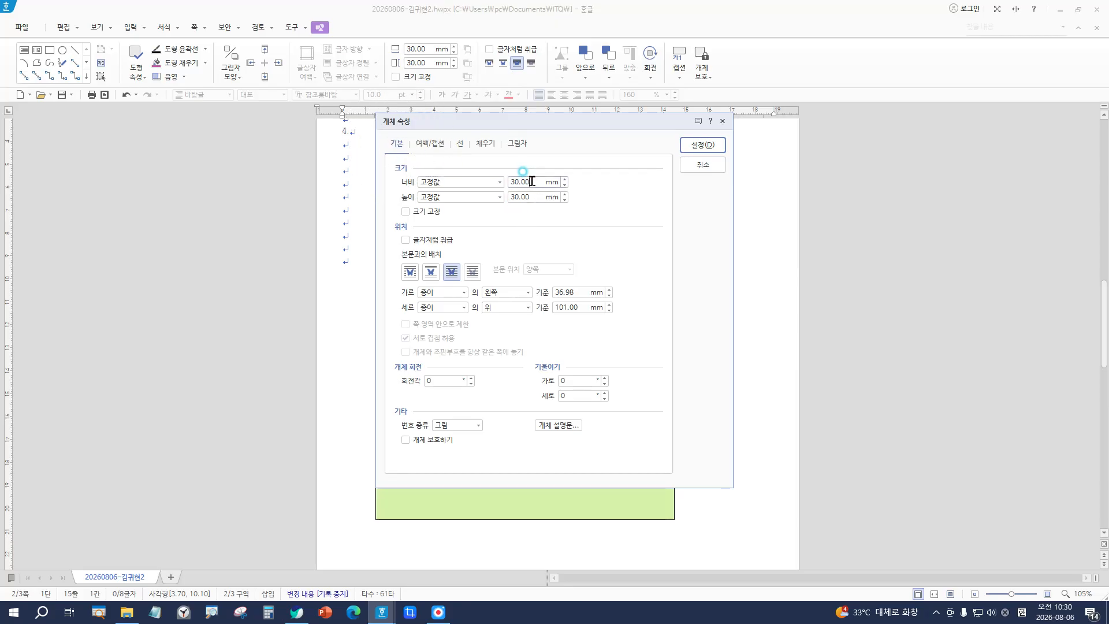
{"action": "left_click_drag", "start_coordinate": [530, 181], "coordinate": [462, 180]}
{"action": "type", "text": "115"}
{"action": "key", "text": "Tab"}
{"action": "key", "text": "Tab"}
{"action": "key", "text": "Tab"}
{"action": "left_click_drag", "start_coordinate": [531, 195], "coordinate": [402, 175]}
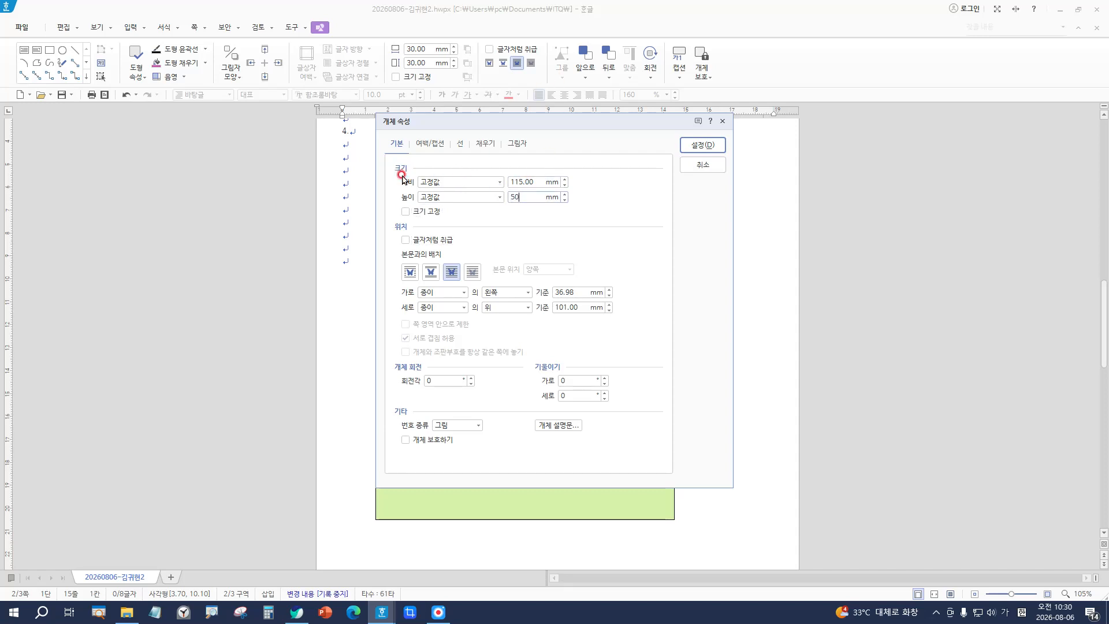
{"action": "key", "text": "space"}
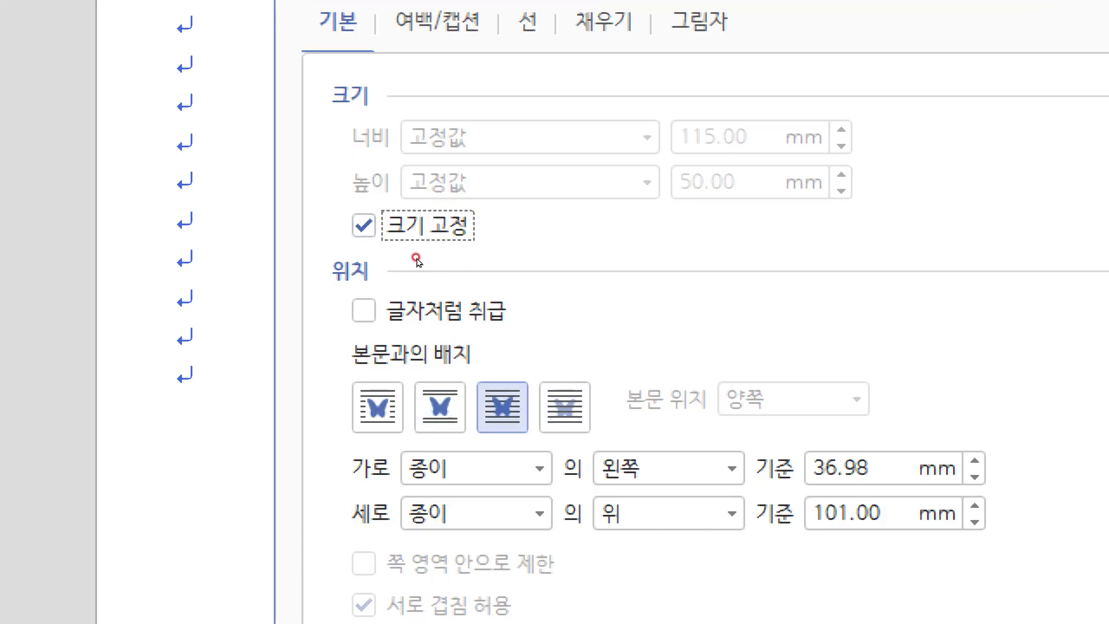
{"action": "left_click", "coordinate": [565, 407]}
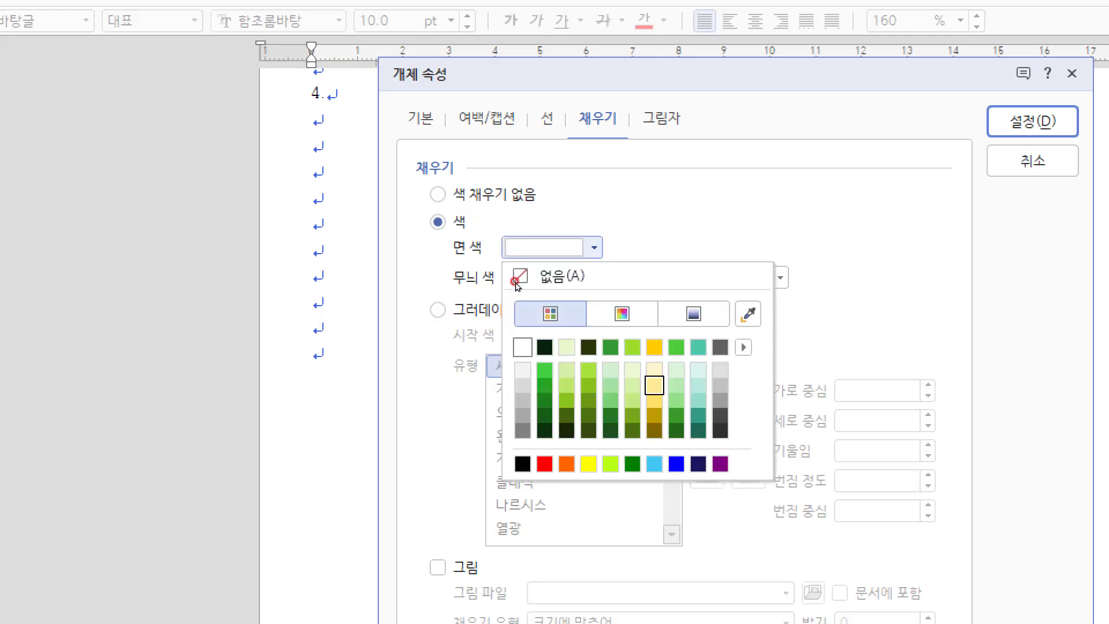
Step: Give the shape a yellow fill and rounded corners, then apply the properties
{"action": "left_click", "coordinate": [698, 347]}
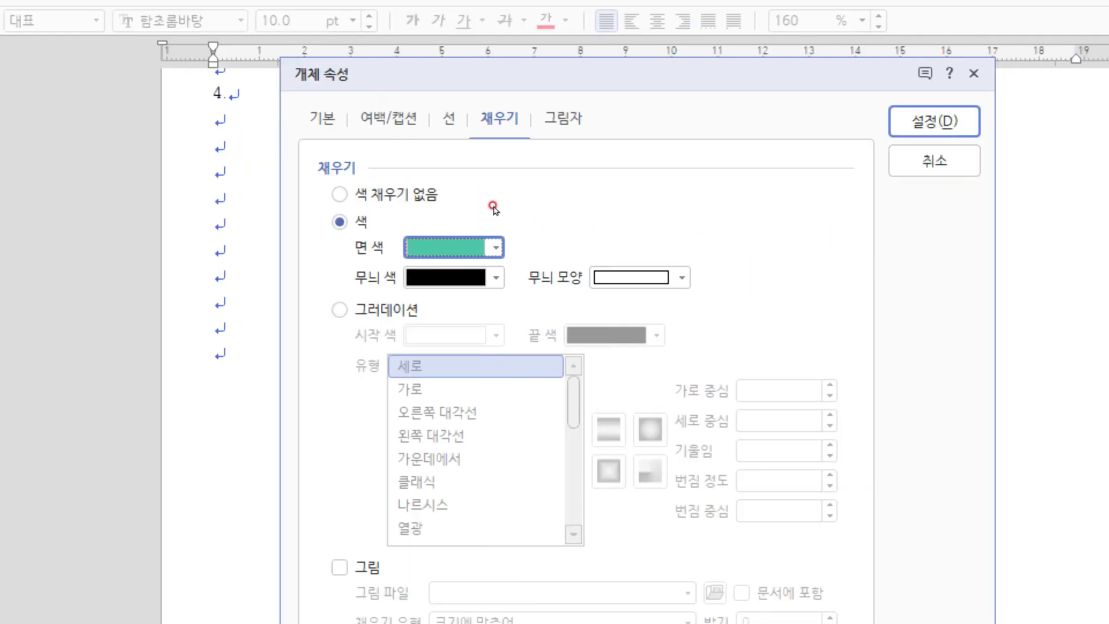
{"action": "left_click", "coordinate": [594, 247]}
{"action": "left_click", "coordinate": [557, 347]}
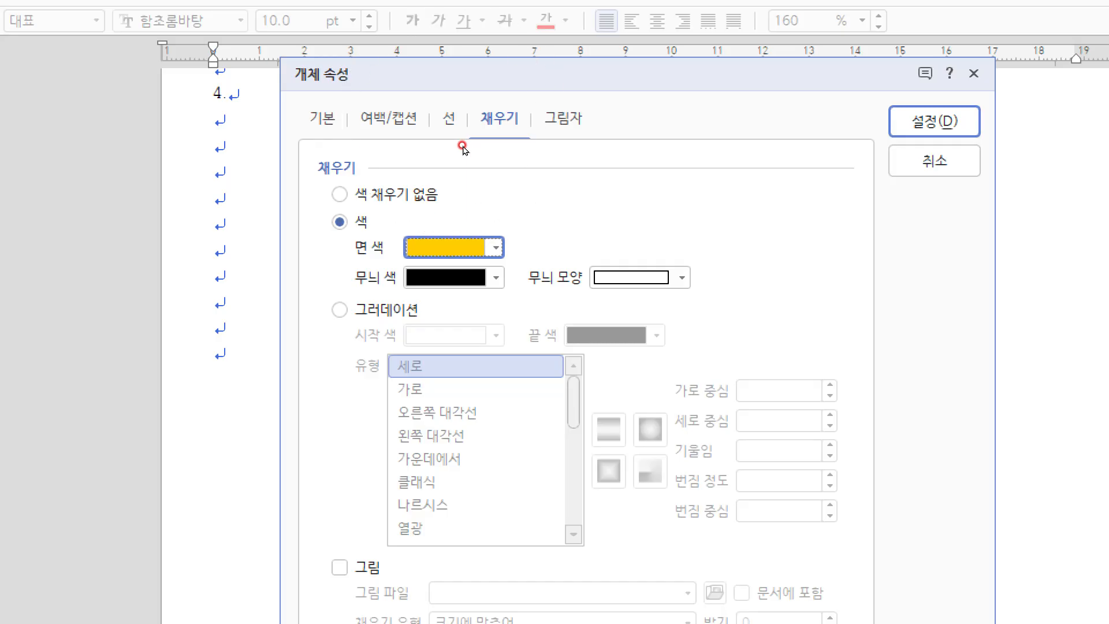
{"action": "left_click", "coordinate": [452, 120]}
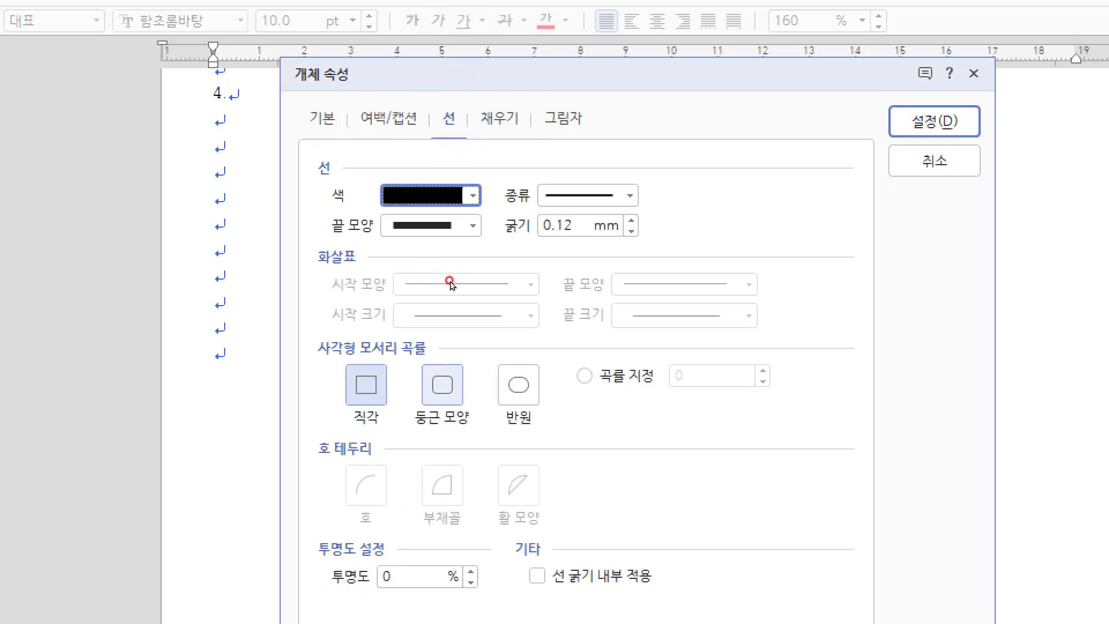
{"action": "left_click", "coordinate": [443, 385]}
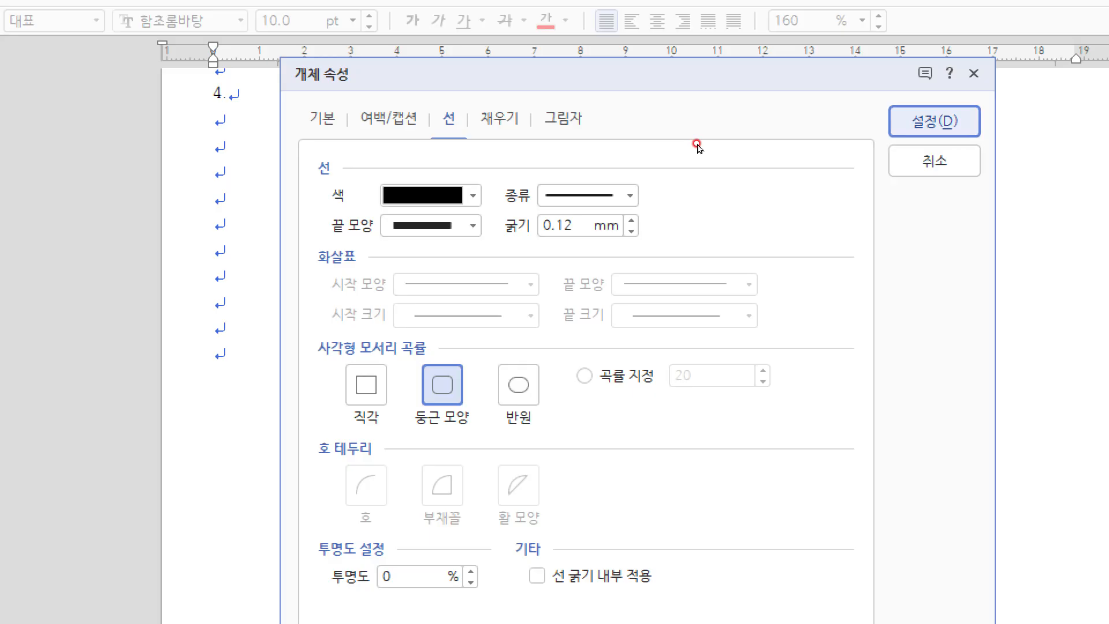
{"action": "key", "text": "Return"}
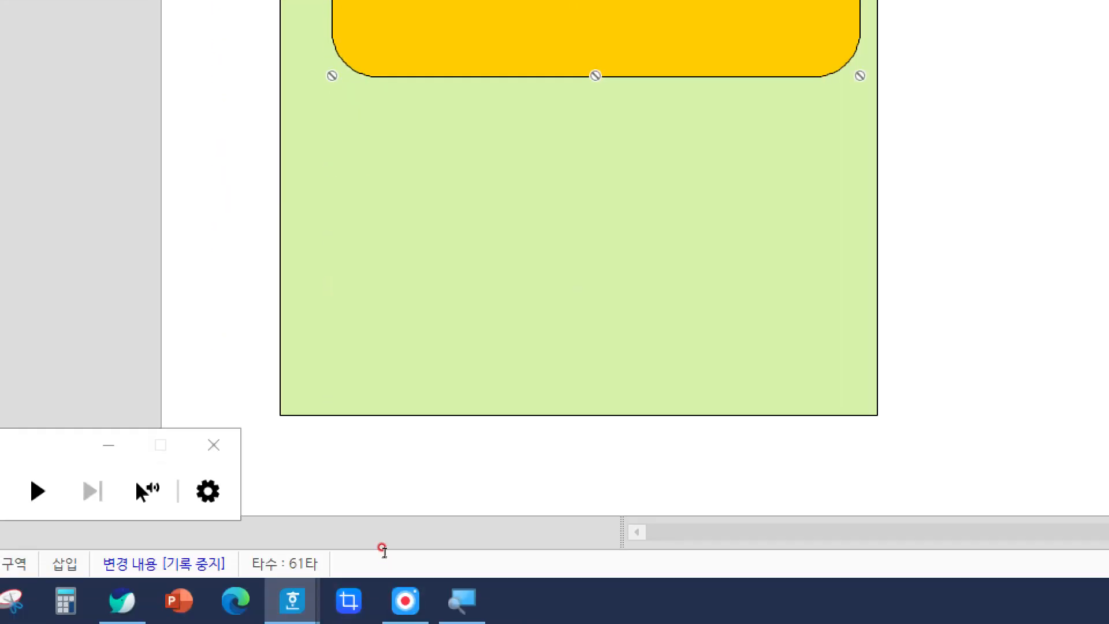
Step: Move the yellow rounded rectangle up and slightly left near the top of the green panel
{"action": "key", "text": "super+Escape"}
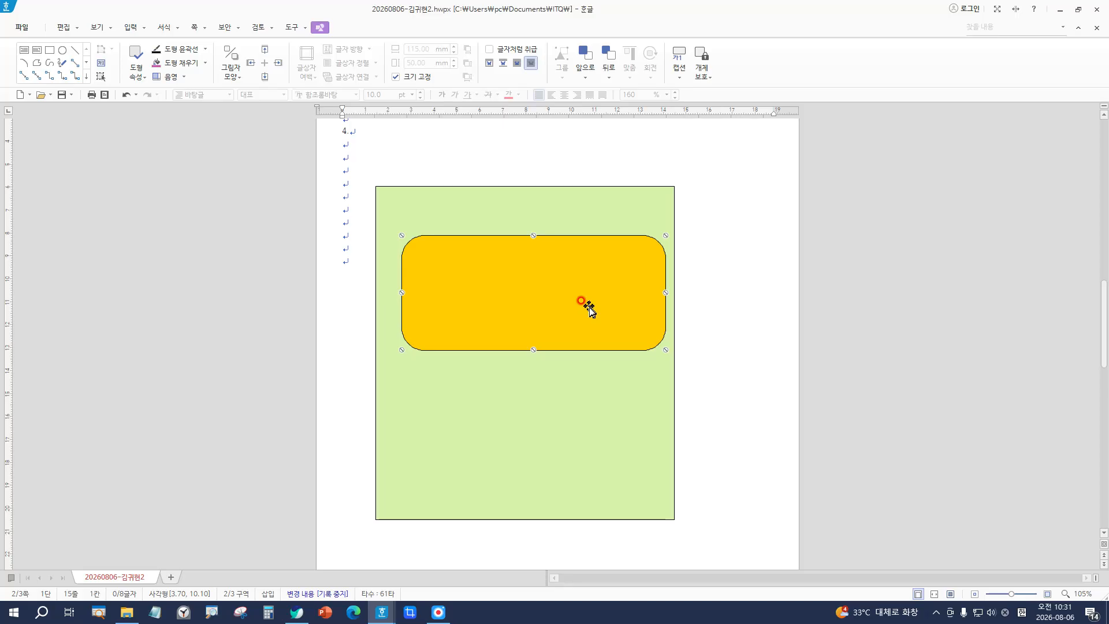
{"action": "left_click_drag", "start_coordinate": [581, 300], "coordinate": [571, 295]}
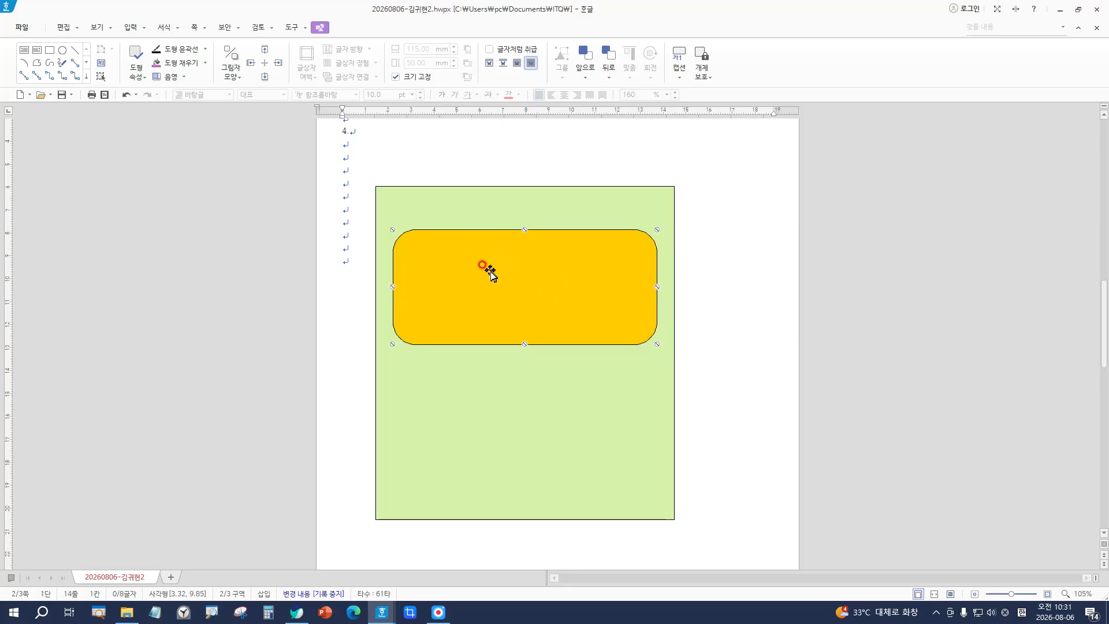
{"action": "left_click_drag", "start_coordinate": [490, 272], "coordinate": [509, 259]}
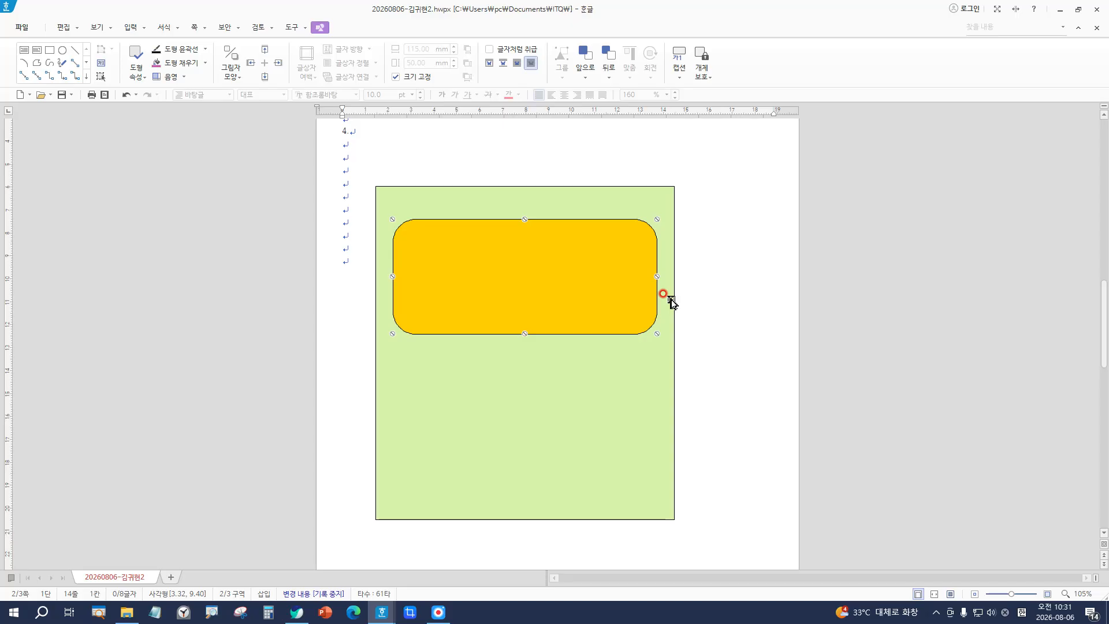
{"action": "key", "text": "Left"}
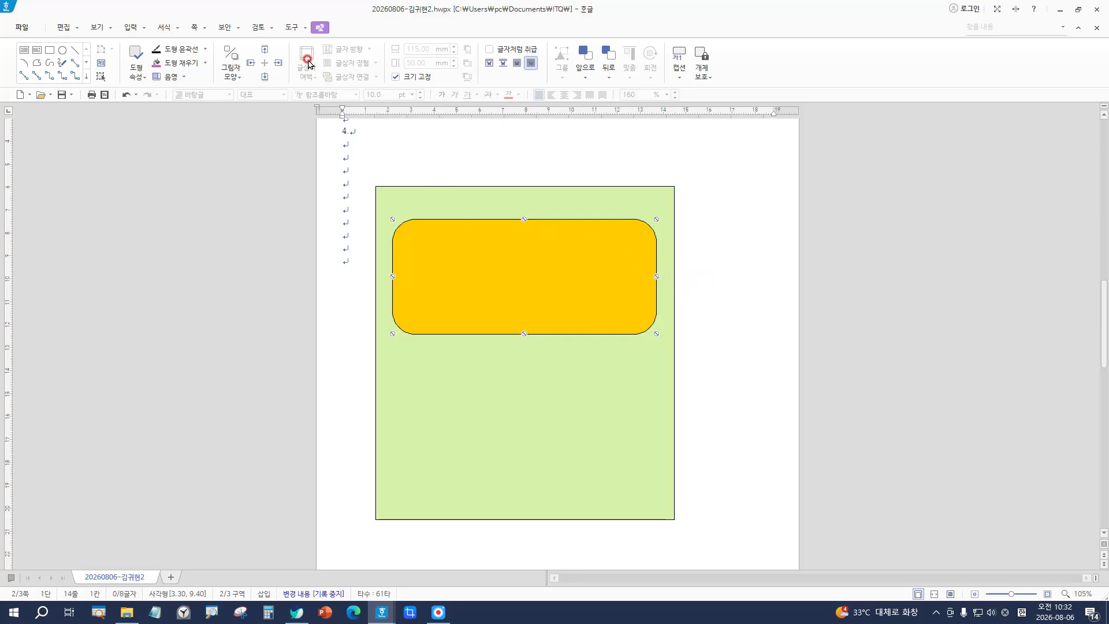
Step: Insert a new 30 × 30 mm rectangle at the upper left of the green panel
{"action": "left_click", "coordinate": [321, 29]}
{"action": "left_click", "coordinate": [47, 50]}
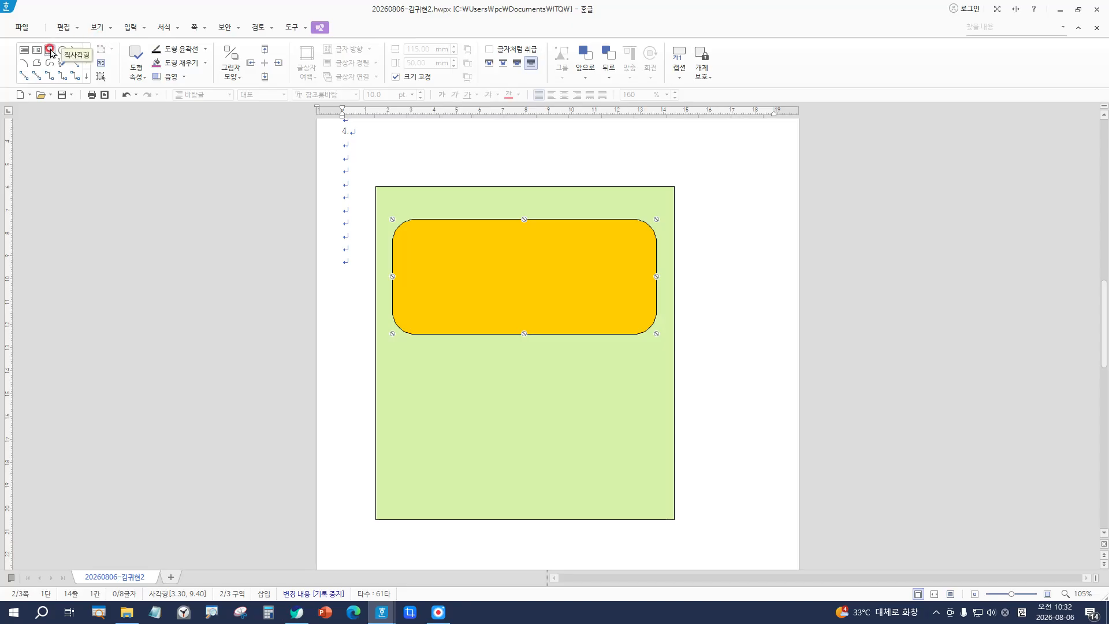
{"action": "left_click", "coordinate": [50, 51]}
{"action": "left_click", "coordinate": [398, 169]}
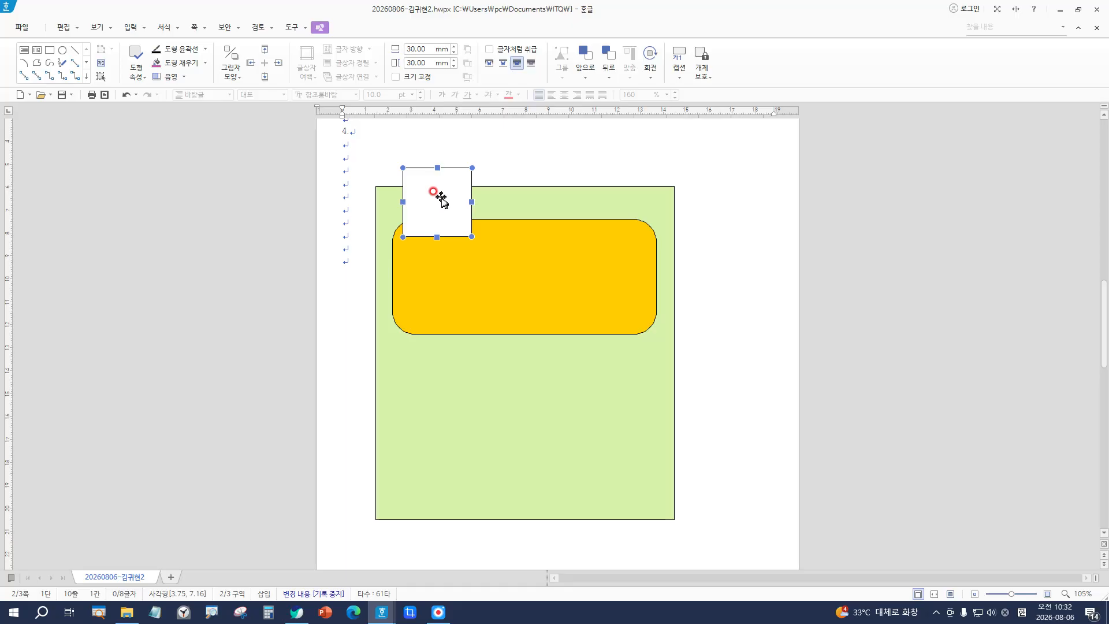
Step: Try a 17 mm height and fixed size in the new rectangle's properties, then cancel without changes
{"action": "double_click", "coordinate": [441, 199]}
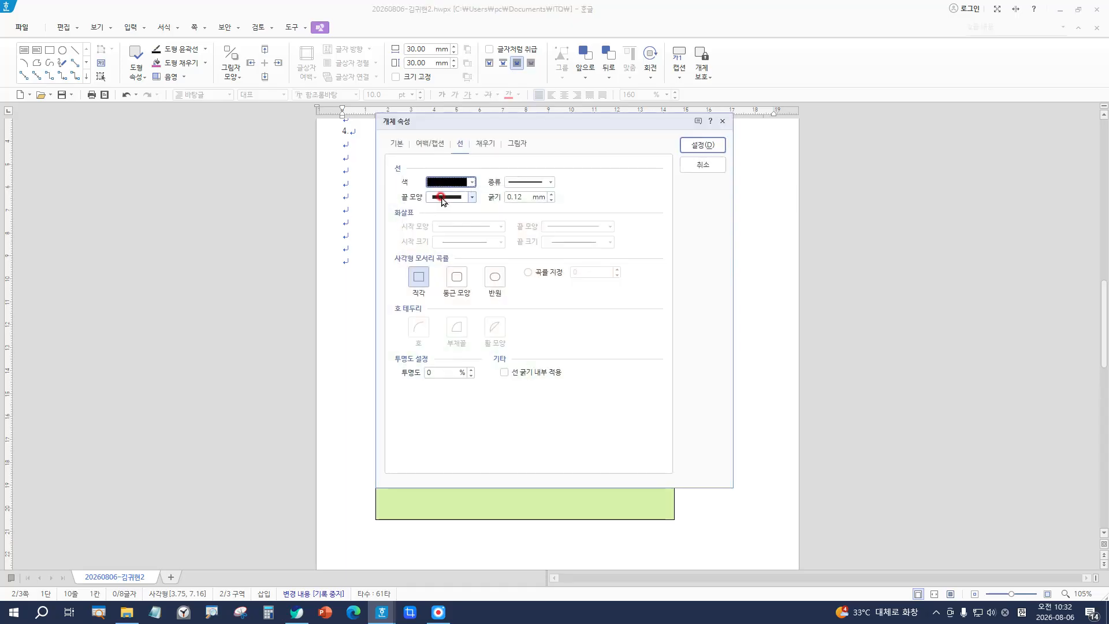
{"action": "left_click", "coordinate": [396, 144]}
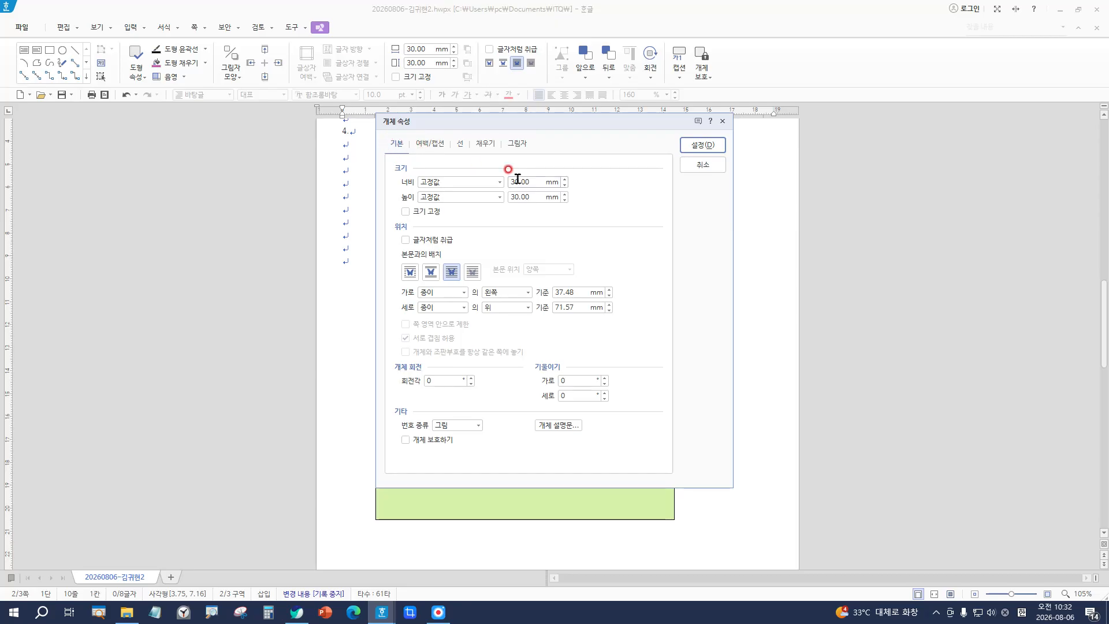
{"action": "double_click", "coordinate": [557, 181]}
{"action": "key", "text": "Tab"}
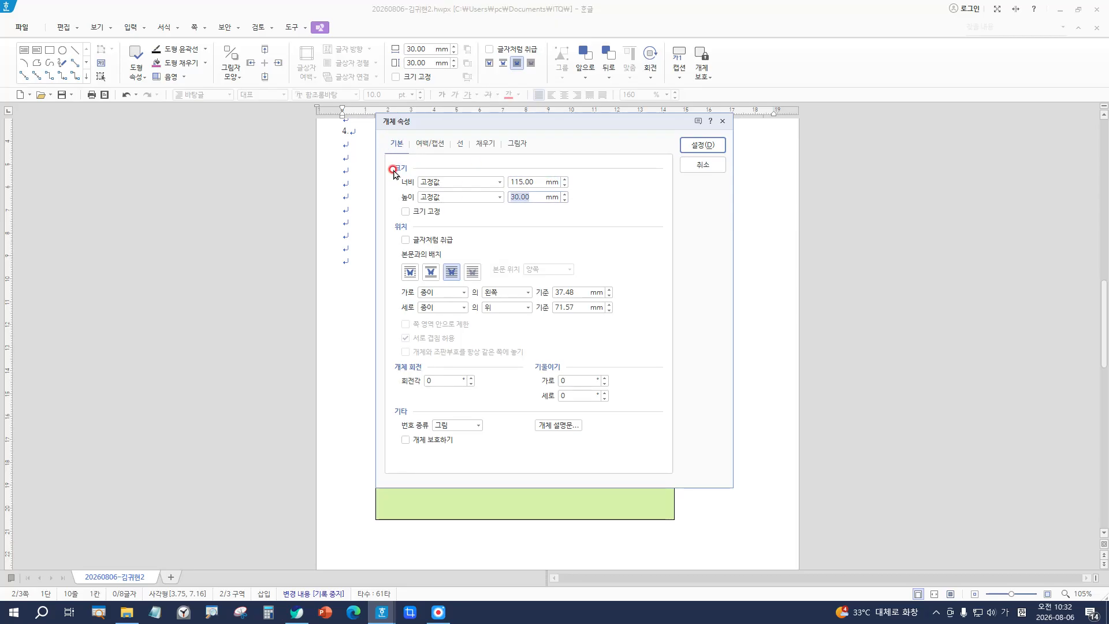
{"action": "type", "text": "17"}
{"action": "key", "text": "Tab"}
{"action": "key", "text": "space"}
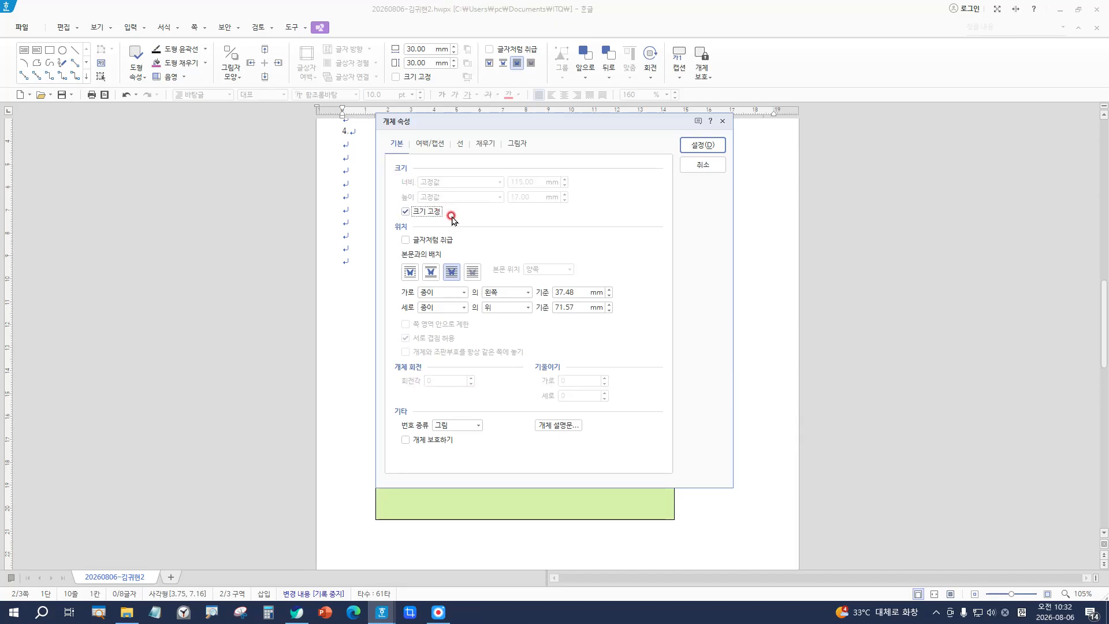
{"action": "key", "text": "Escape"}
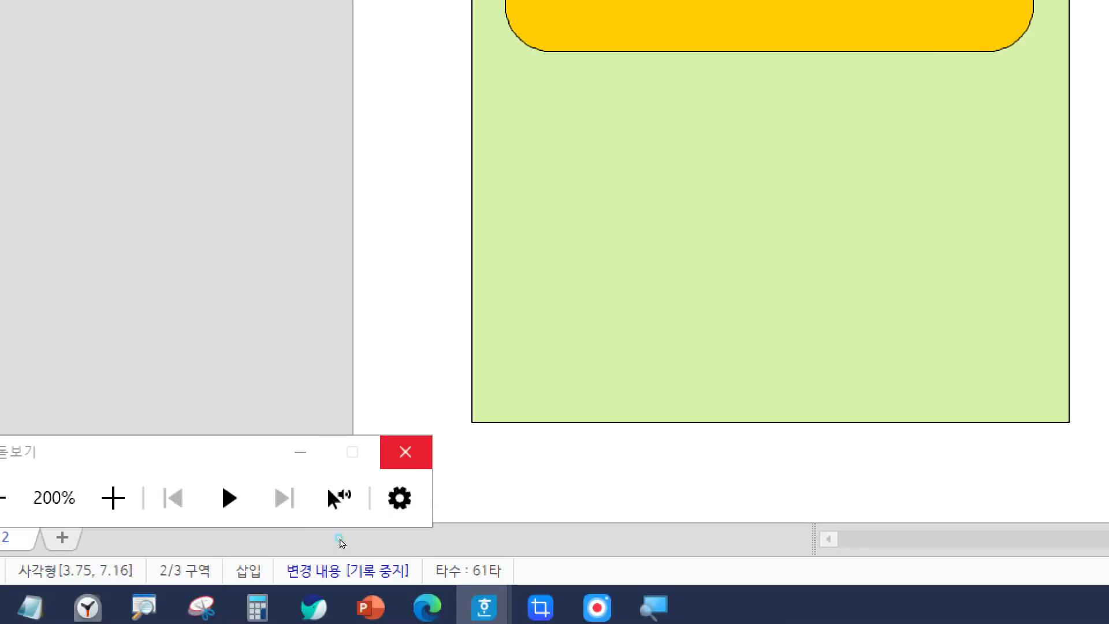
{"action": "left_click", "coordinate": [406, 452]}
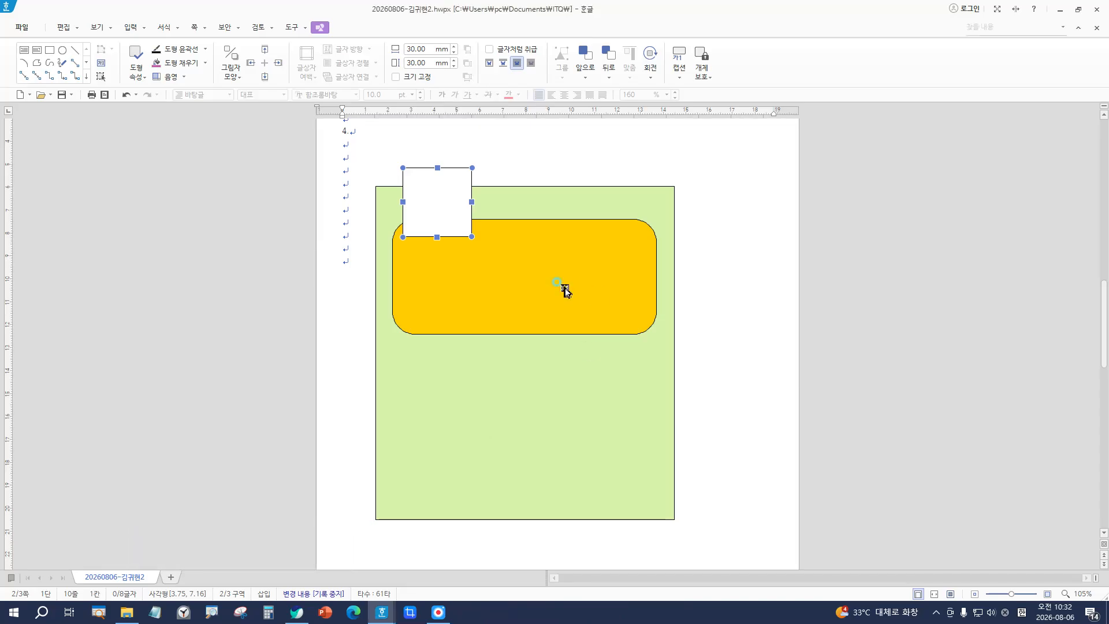
{"action": "left_click", "coordinate": [562, 286]}
Step: Set the white square to 115 × 17 mm with its size fixed
{"action": "double_click", "coordinate": [470, 255]}
{"action": "key", "text": "Escape"}
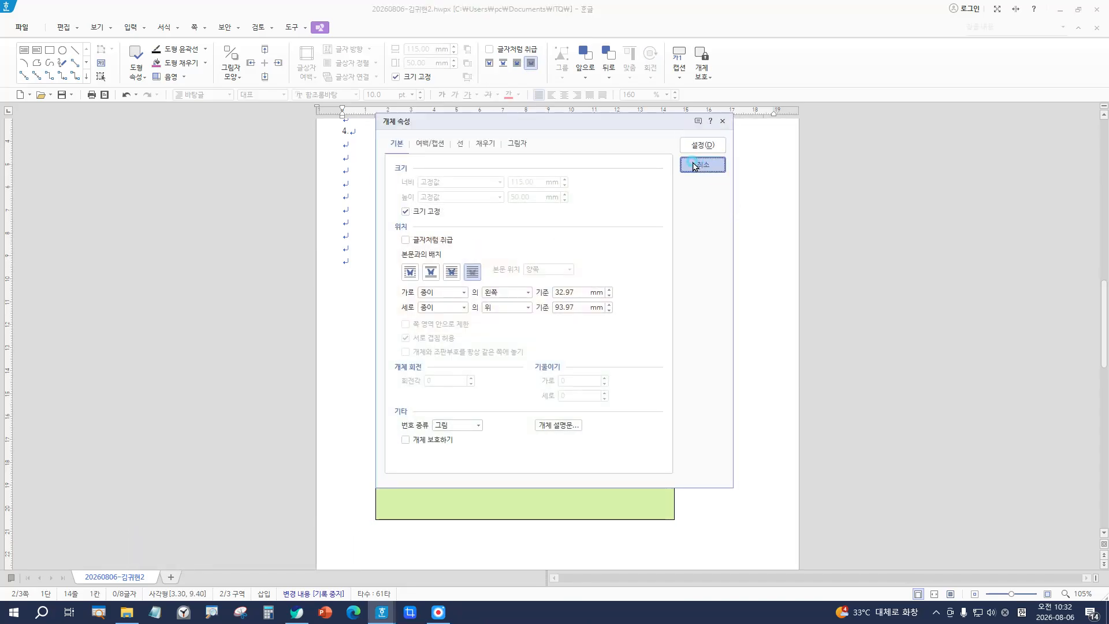
{"action": "double_click", "coordinate": [469, 175]}
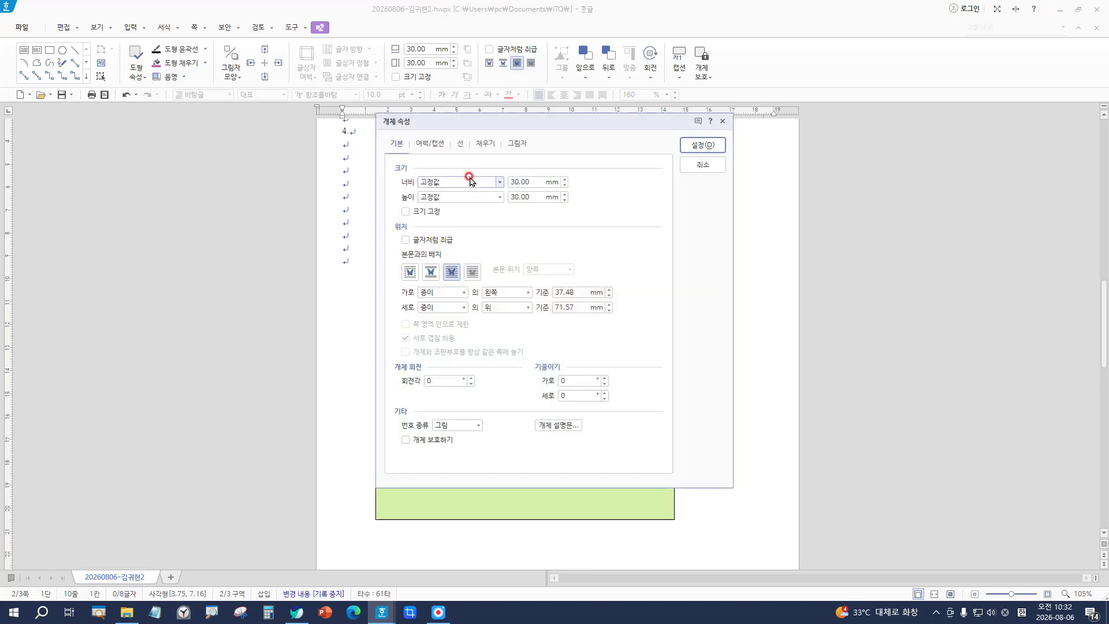
{"action": "double_click", "coordinate": [522, 182]}
{"action": "type", "text": "115"}
{"action": "key", "text": "Tab"}
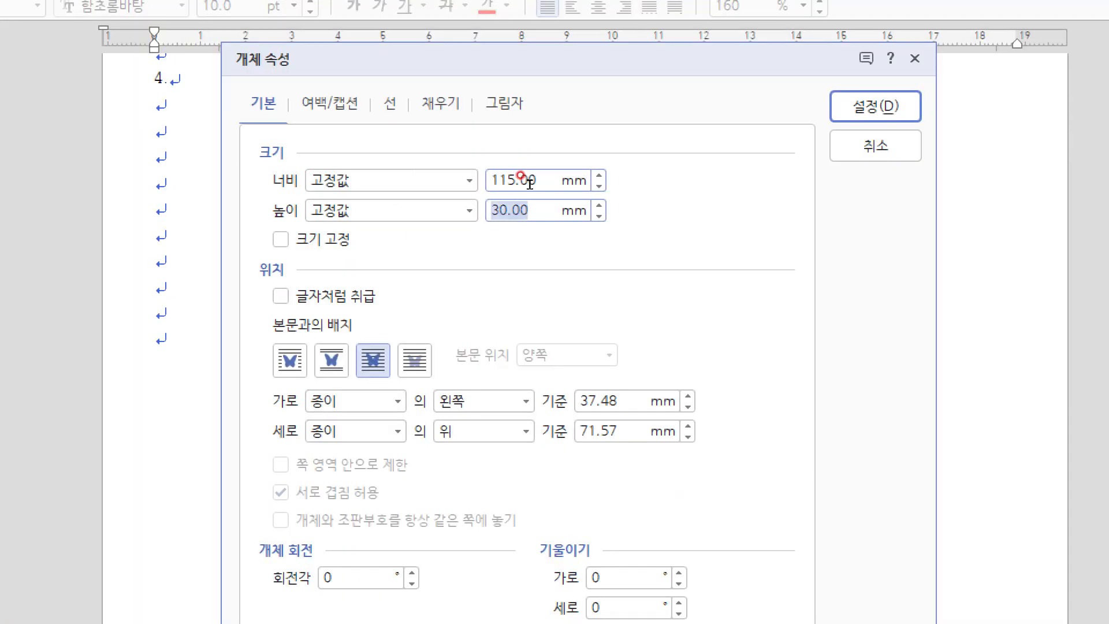
{"action": "type", "text": "17"}
{"action": "key", "text": "Tab"}
{"action": "key", "text": "space"}
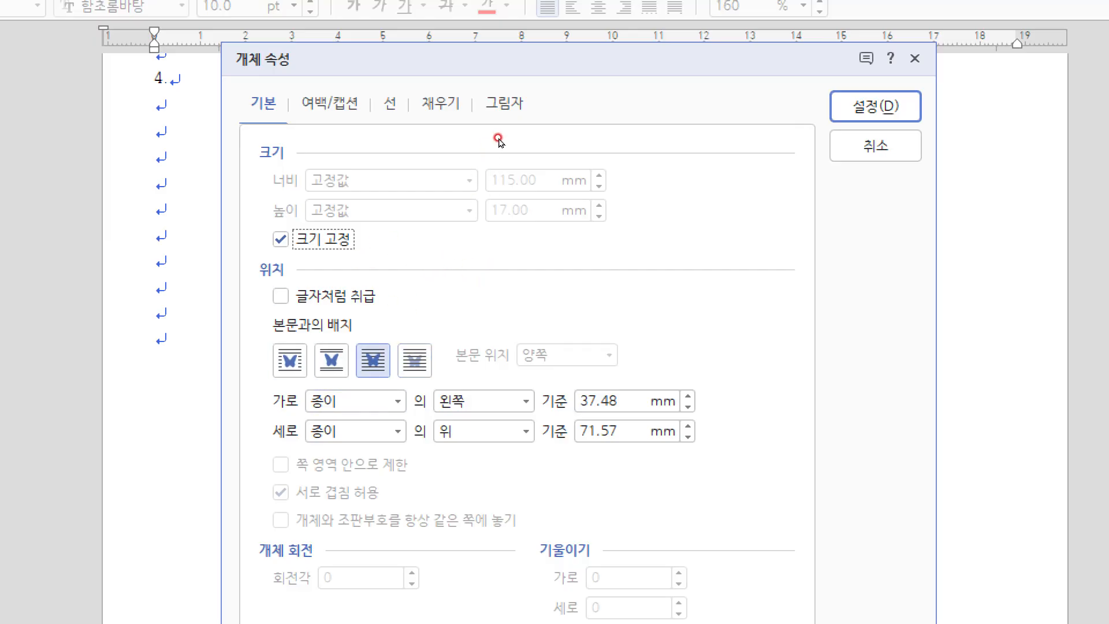
Step: Fill the bar blue with semicircular ends and apply the properties
{"action": "left_click", "coordinate": [449, 107]}
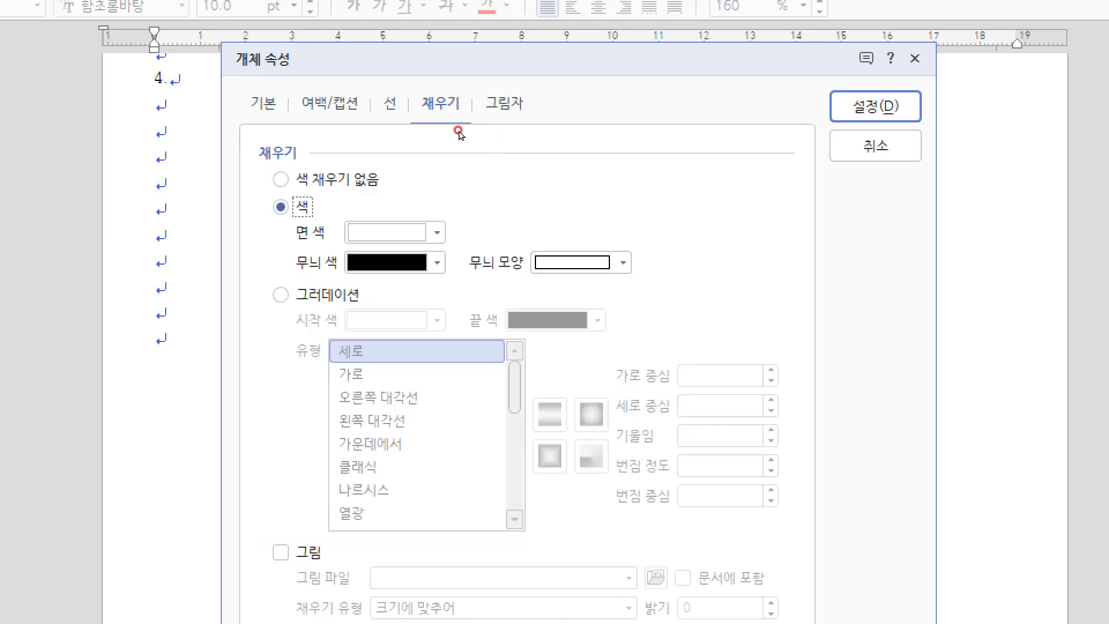
{"action": "left_click", "coordinate": [437, 233]}
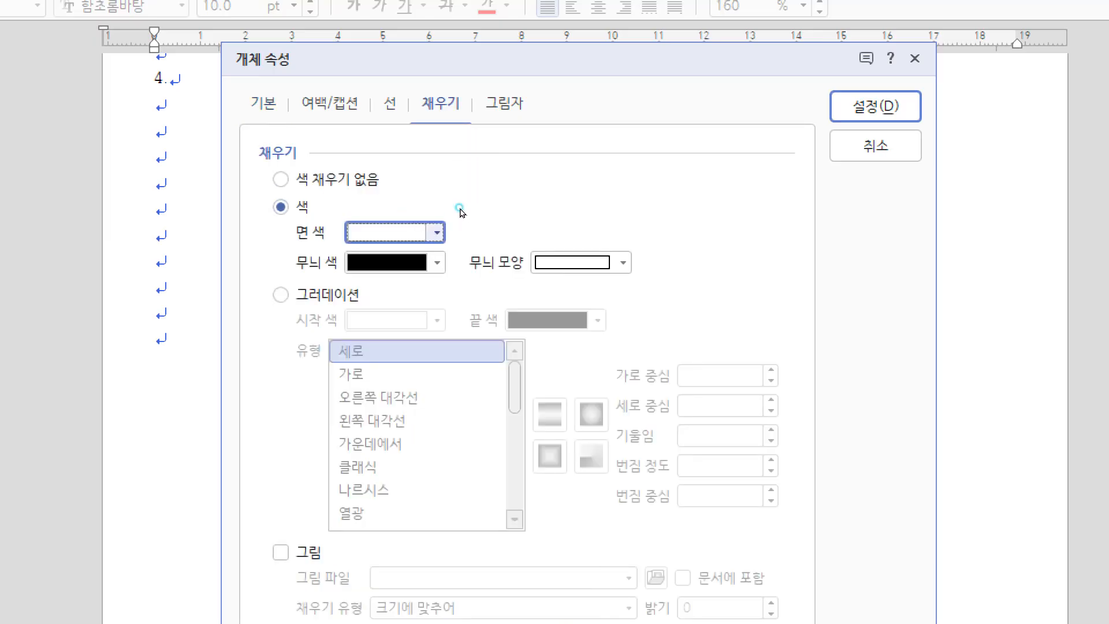
{"action": "left_click", "coordinate": [437, 233]}
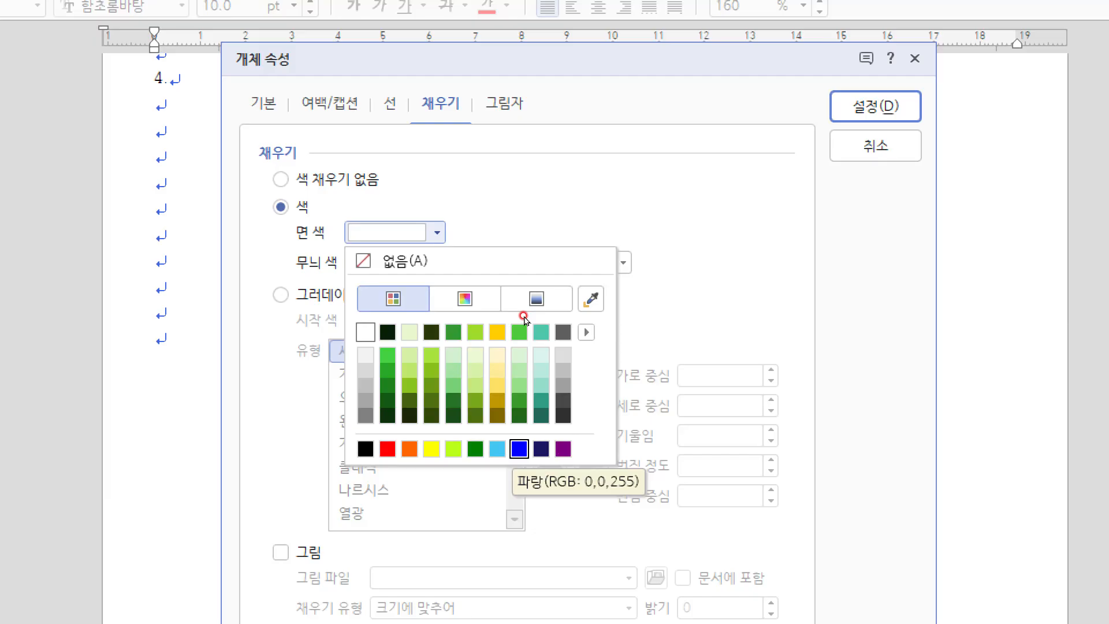
{"action": "left_click", "coordinate": [524, 317]}
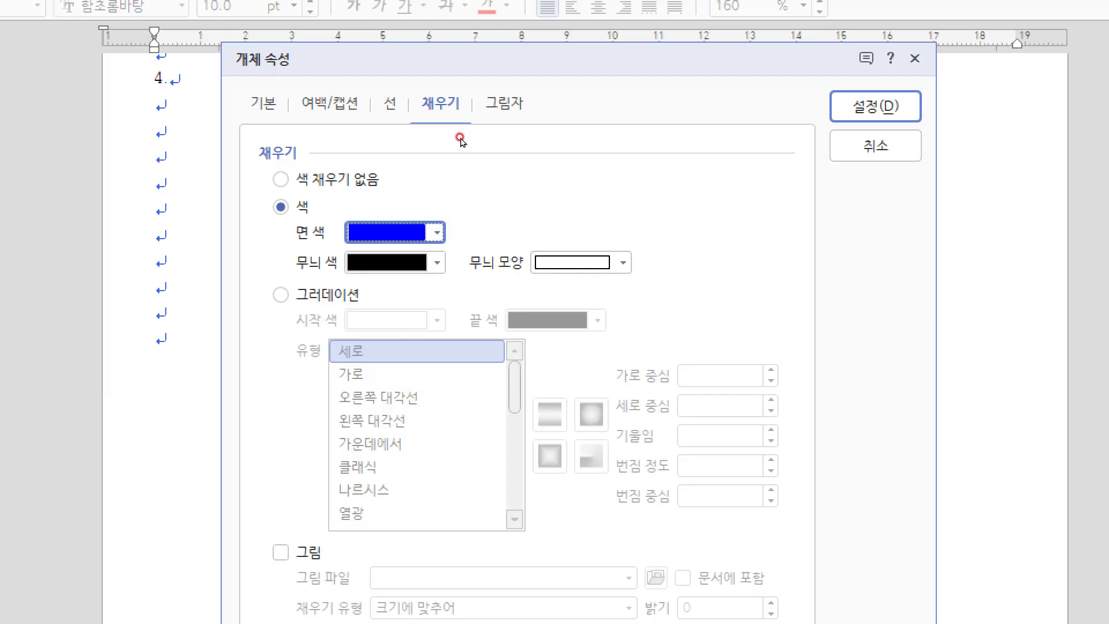
{"action": "key", "text": "ctrl+shift+Tab"}
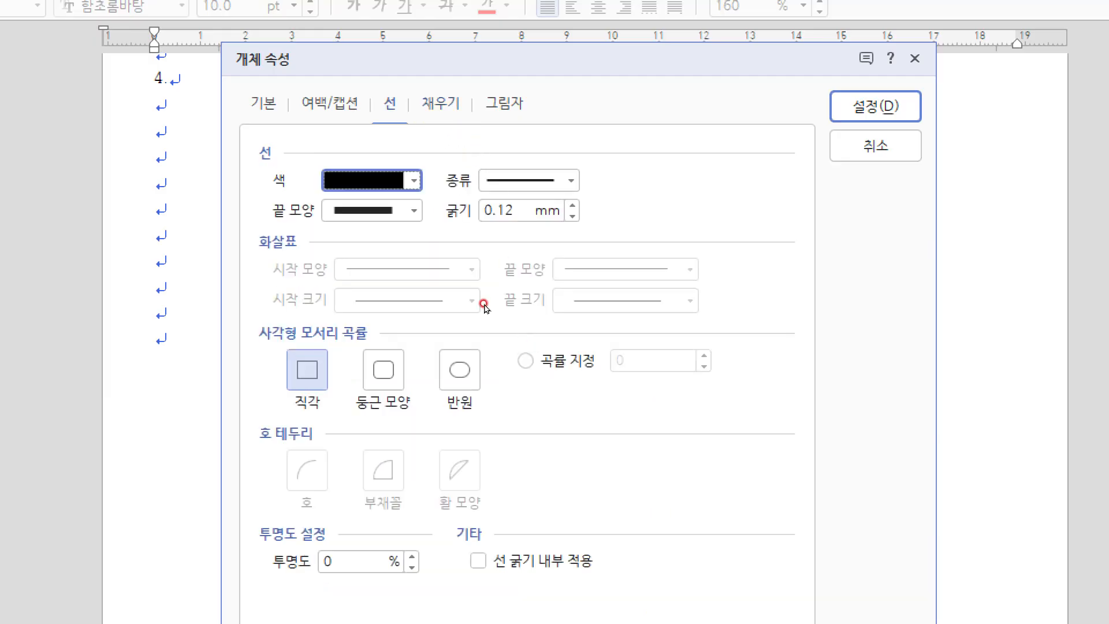
{"action": "left_click", "coordinate": [460, 369]}
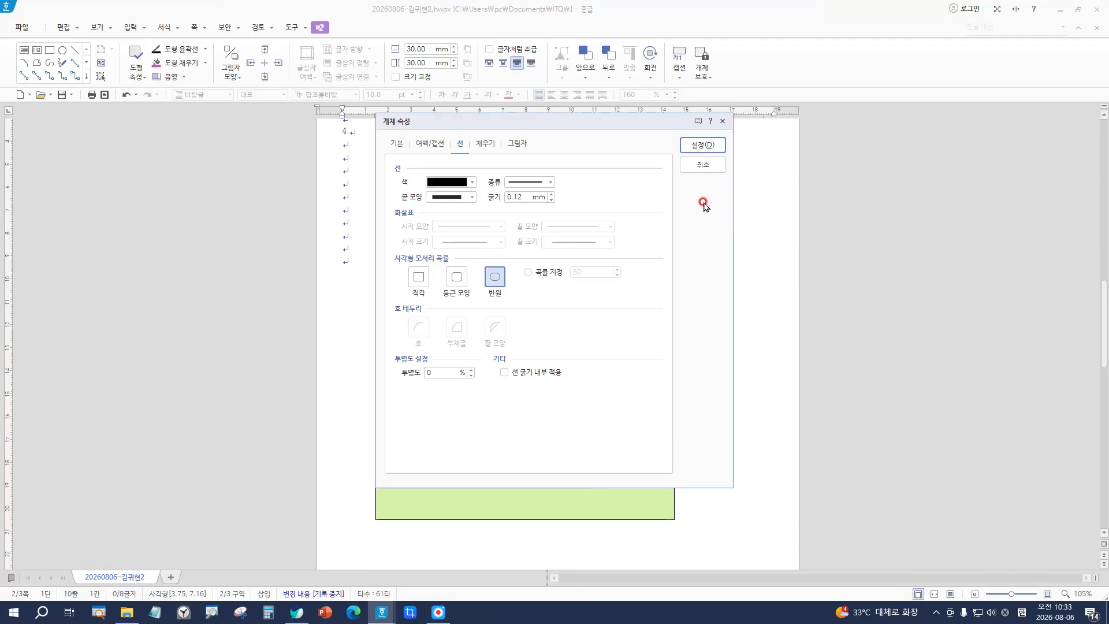
{"action": "left_click", "coordinate": [714, 141]}
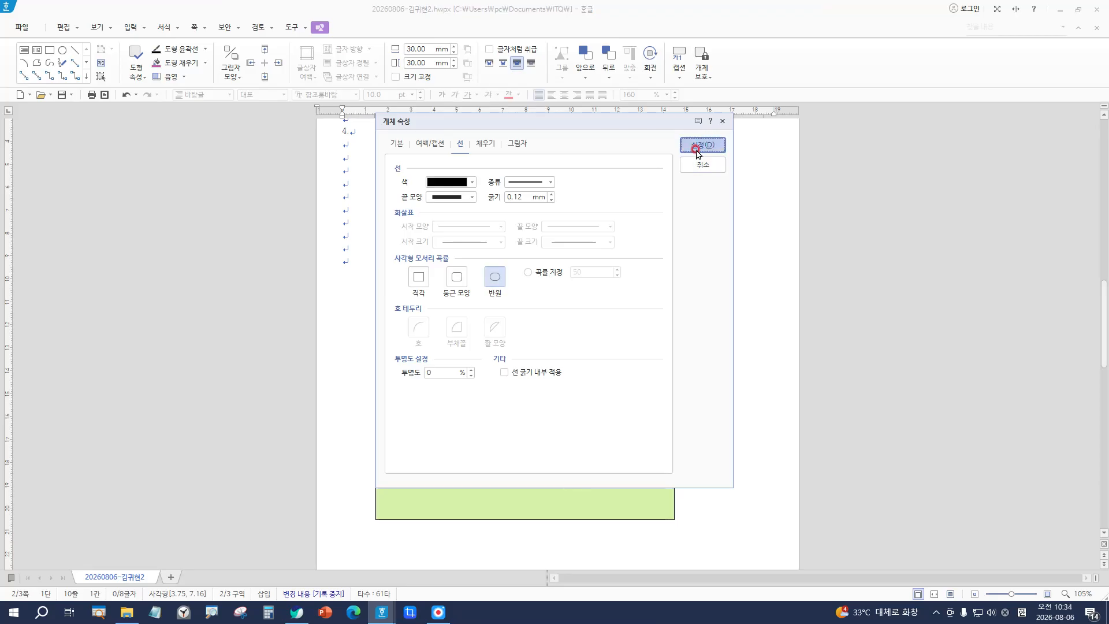
Step: Move the blue bar onto the green panel's top edge and start typing inside it
{"action": "left_click_drag", "start_coordinate": [546, 185], "coordinate": [608, 192]}
{"action": "left_click", "coordinate": [713, 214]}
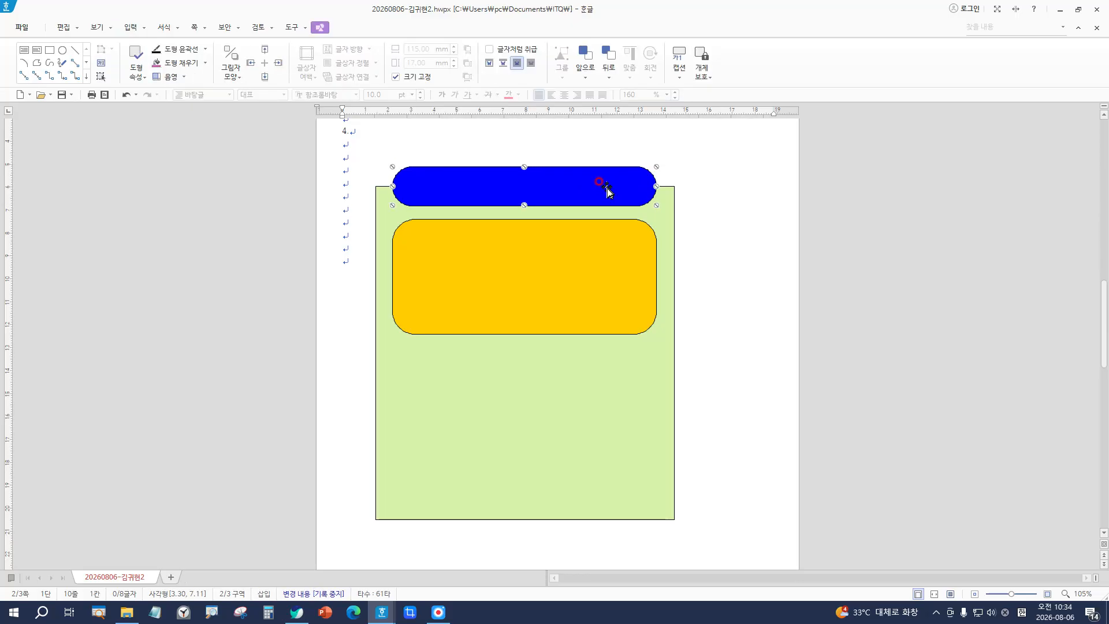
{"action": "key", "text": "Return"}
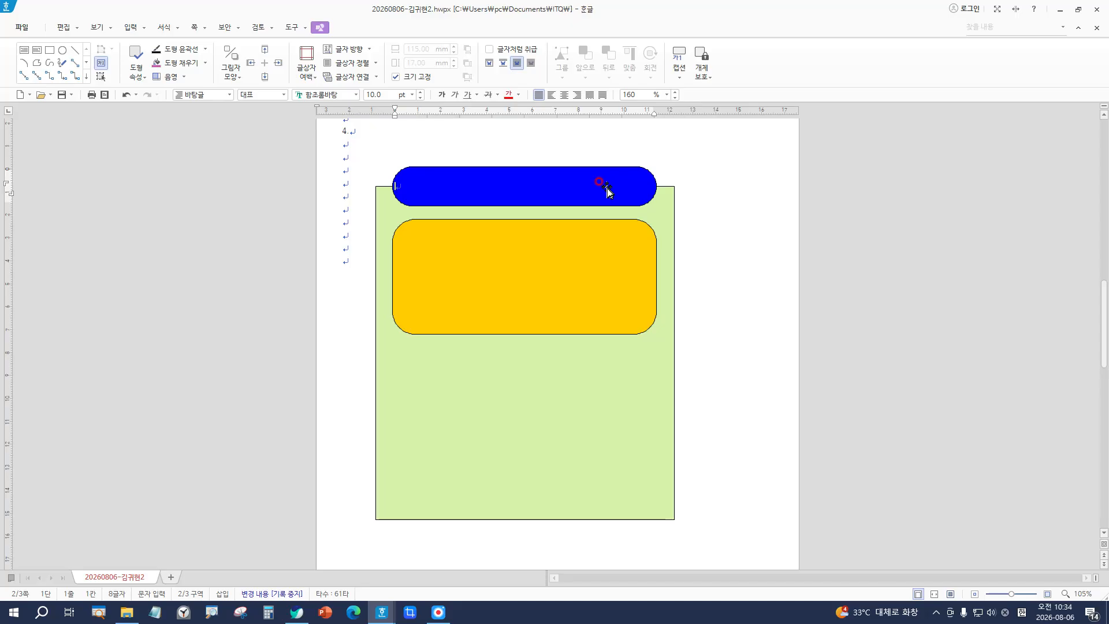
Step: Switch to Korean input and set the blue bar's font to 돋움
{"action": "key", "text": "Hangul"}
{"action": "left_click", "coordinate": [356, 95]}
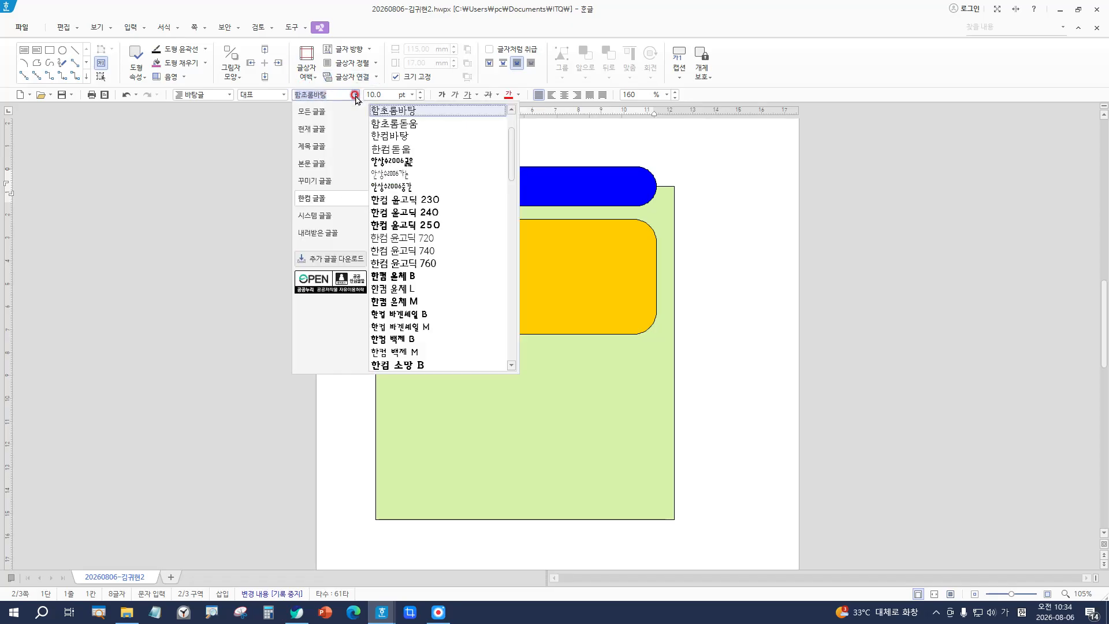
{"action": "left_click", "coordinate": [317, 111]}
{"action": "left_click", "coordinate": [316, 112]}
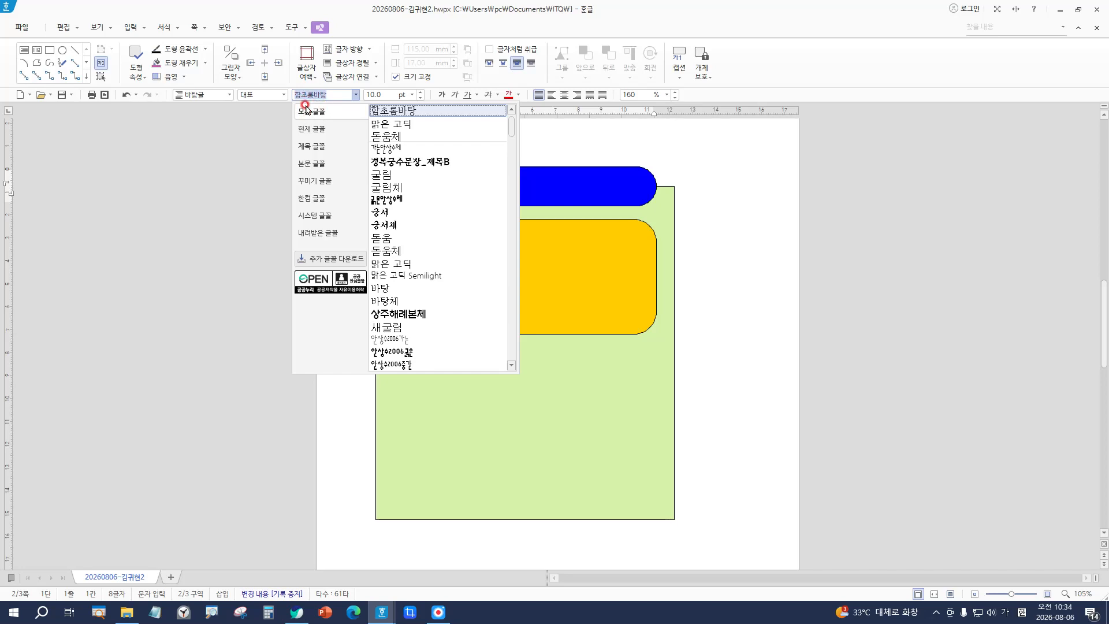
{"action": "left_click", "coordinate": [398, 136]}
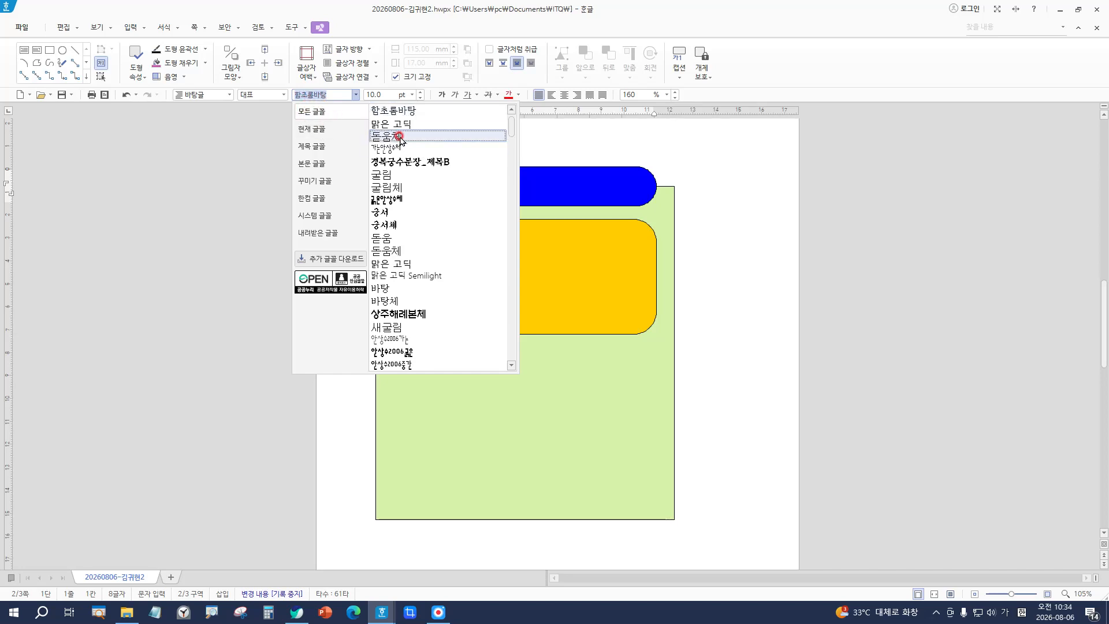
{"action": "left_click", "coordinate": [390, 239]}
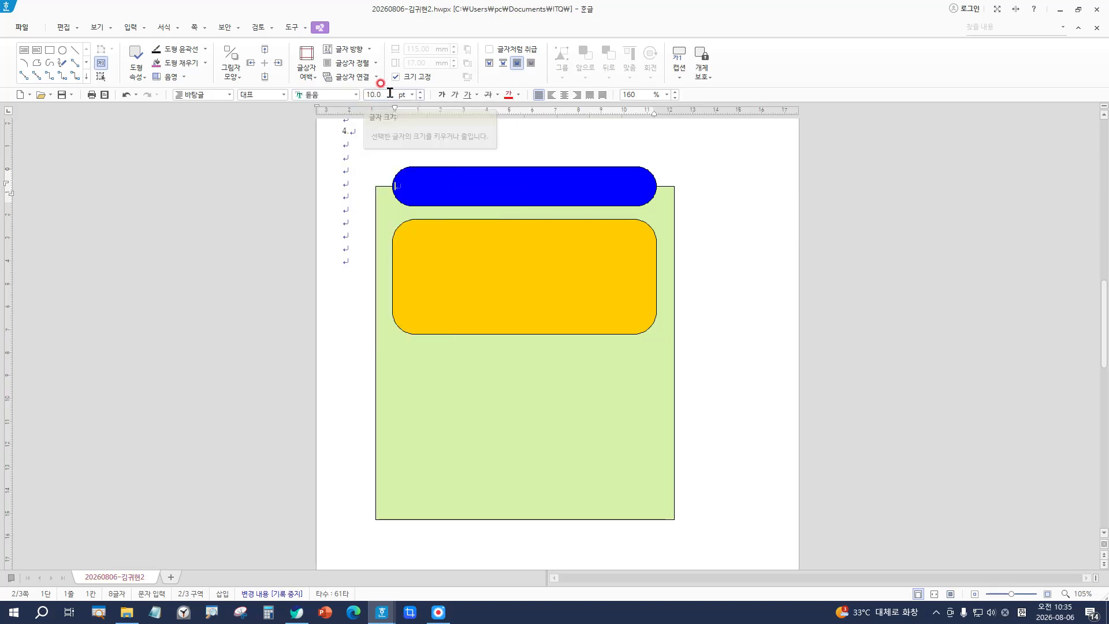
Step: Set the title text size to 22 pt and its colour to white
{"action": "left_click", "coordinate": [412, 94]}
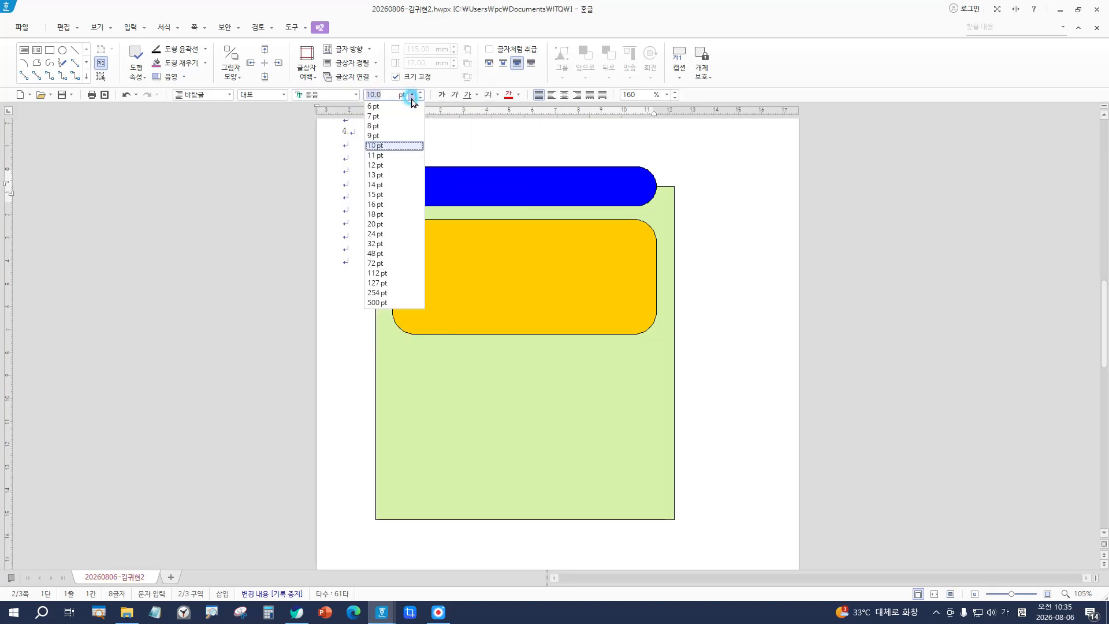
{"action": "left_click", "coordinate": [377, 225]}
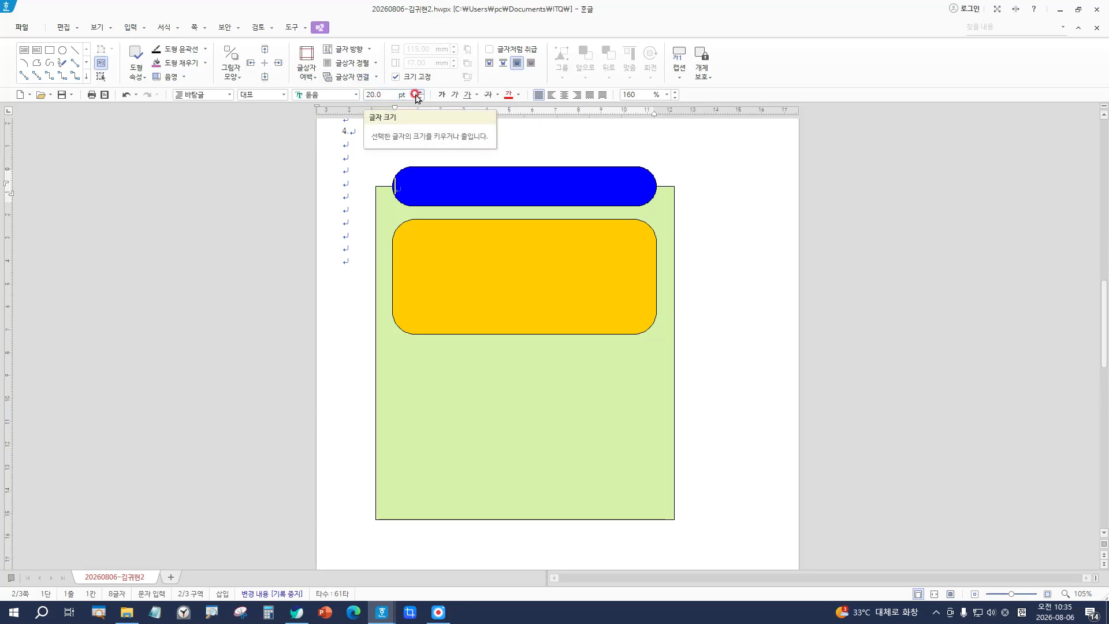
{"action": "left_click", "coordinate": [383, 92]}
{"action": "type", "text": "2"}
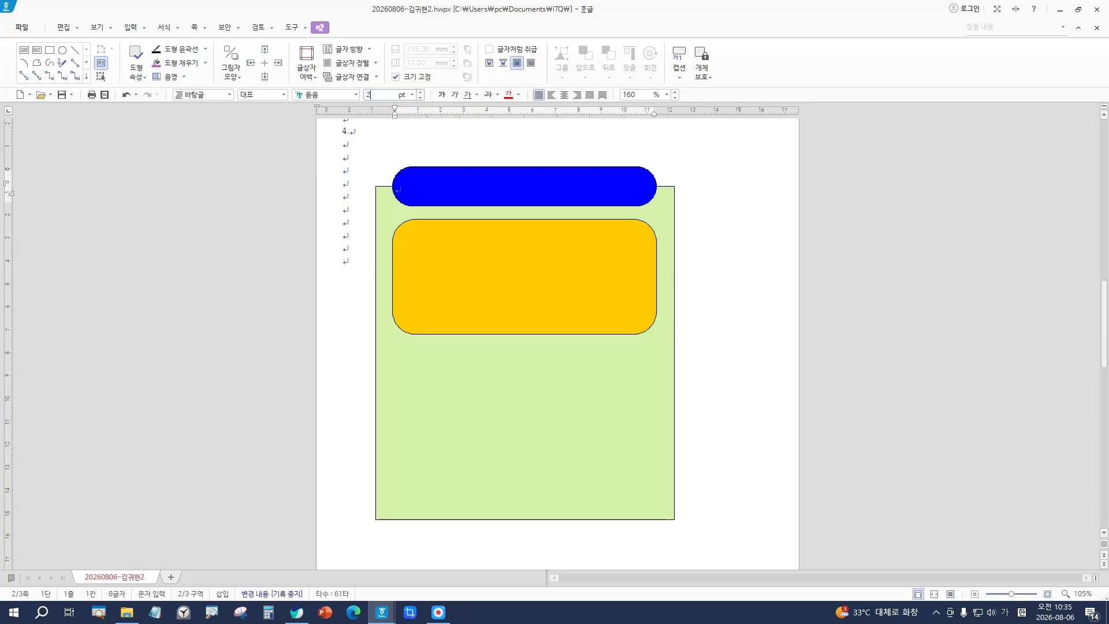
{"action": "type", "text": "2"}
{"action": "key", "text": "Return"}
{"action": "left_click", "coordinate": [518, 95]}
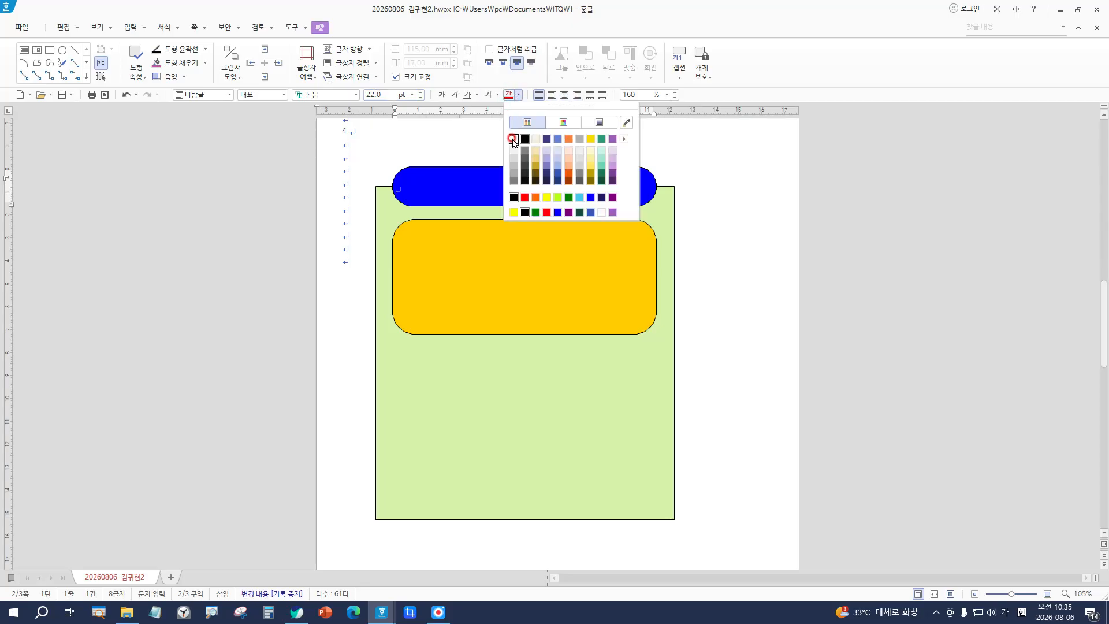
{"action": "left_click", "coordinate": [514, 140]}
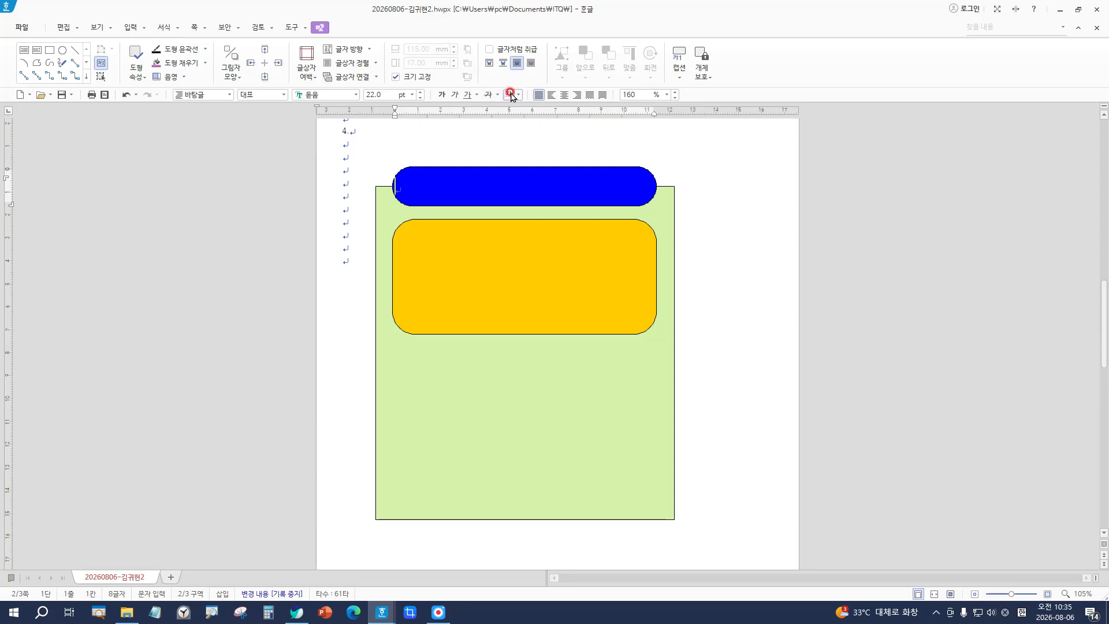
Step: Centre-align the blue bar's text line and clear a few test characters
{"action": "left_click", "coordinate": [564, 96]}
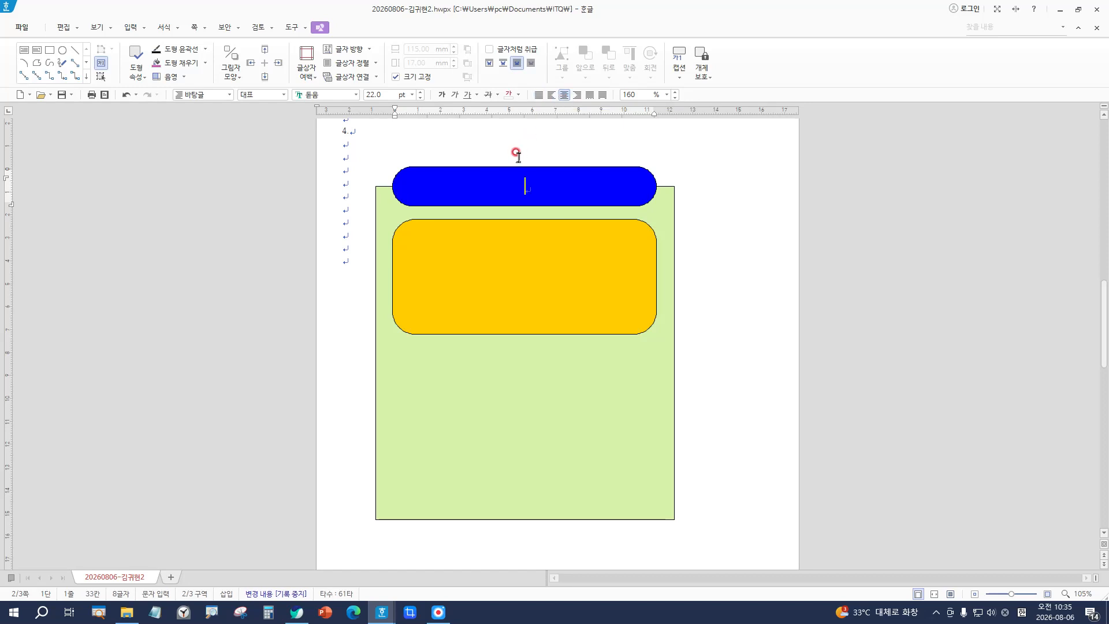
{"action": "type", "text": "거ㅡㅏ"}
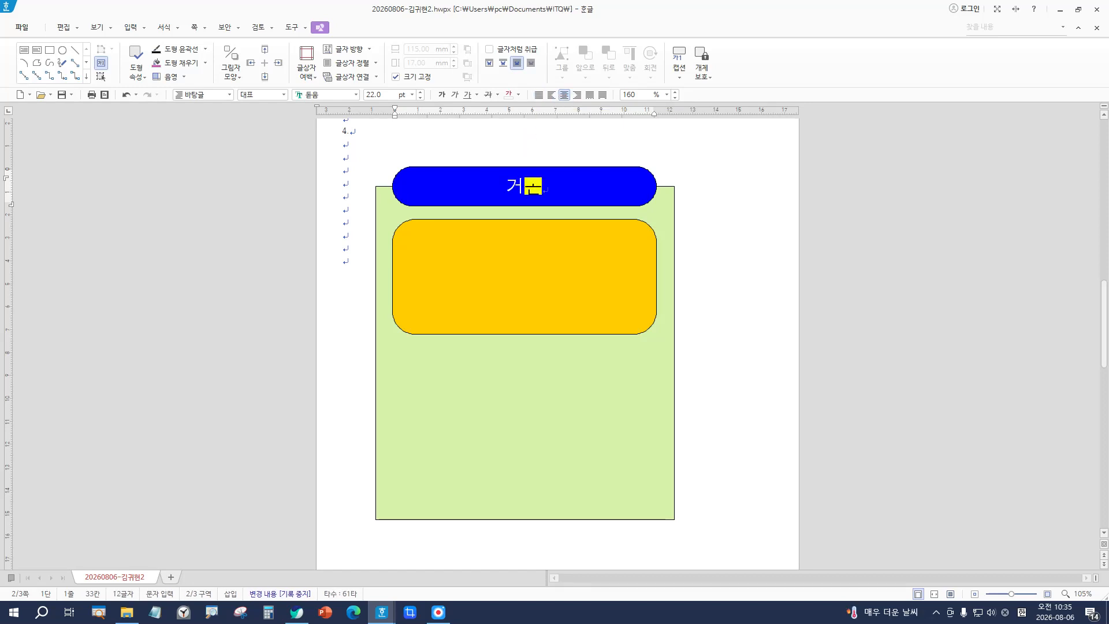
{"action": "key", "text": "BackSpace"}
{"action": "key", "text": "BackSpace"}
{"action": "key", "text": "BackSpace"}
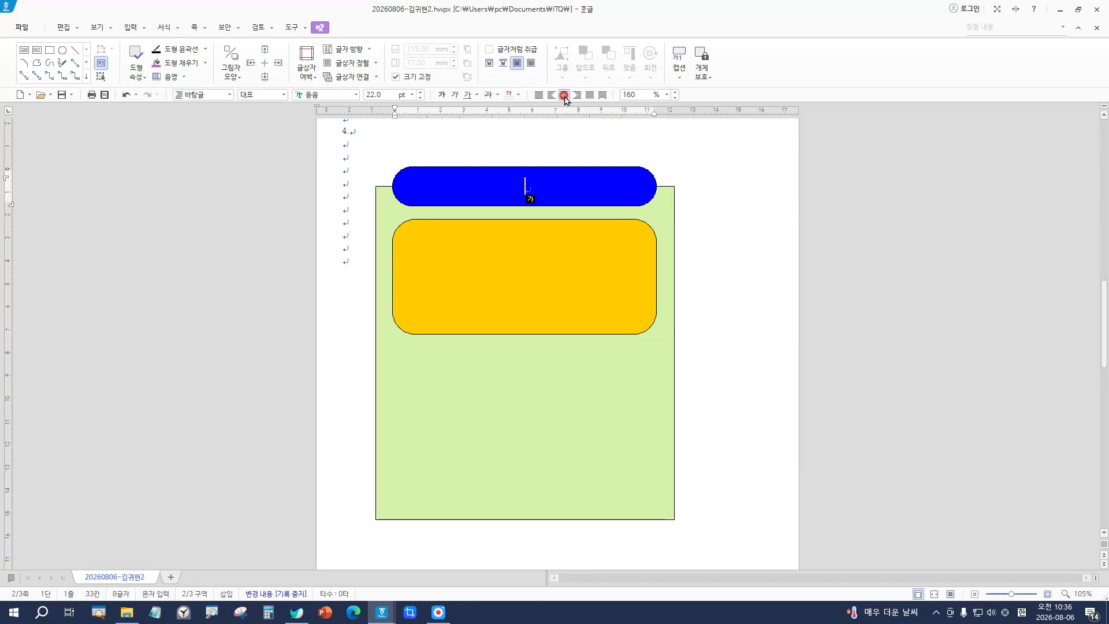
Step: Type '건강하고 행복한 청소년활동' in the blue bar and remove the extra empty line
{"action": "type", "text": "건강ㅎ"}
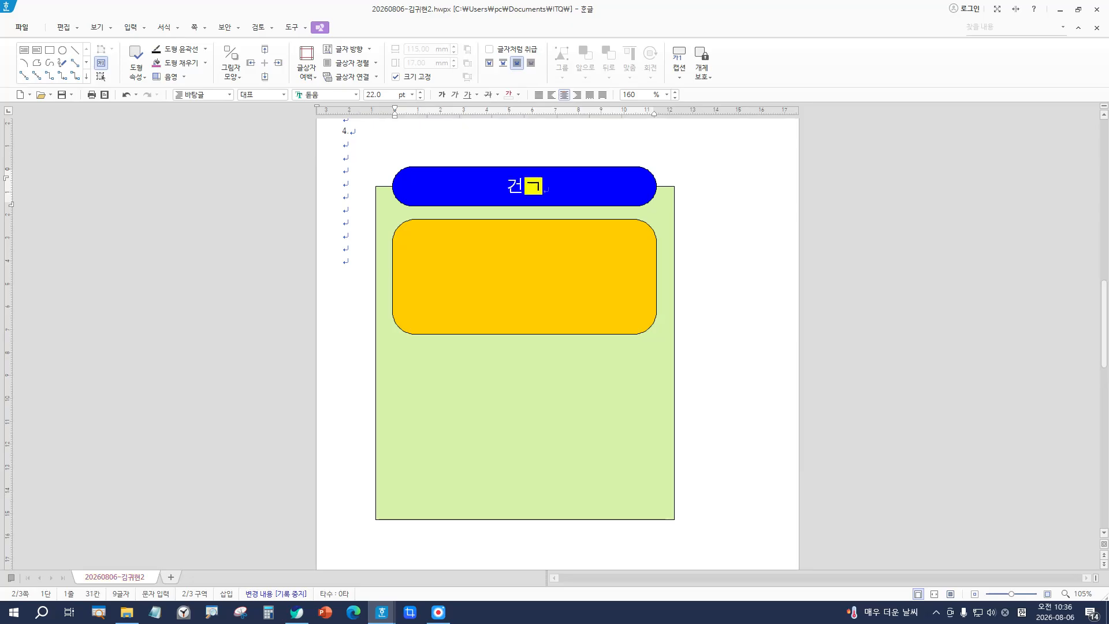
{"action": "type", "text": "하고"}
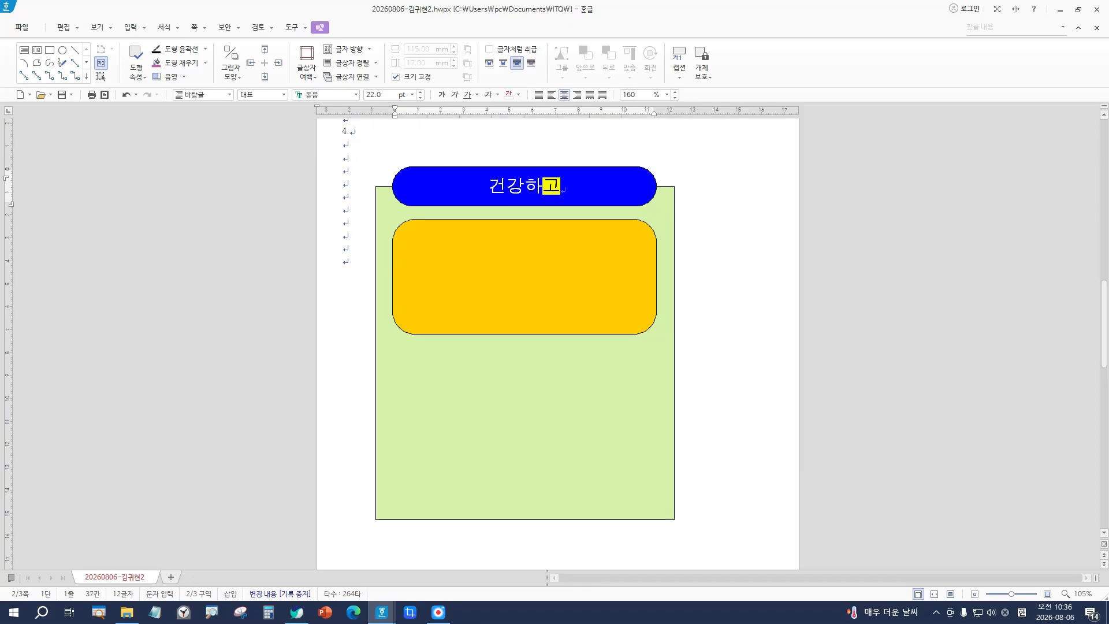
{"action": "type", "text": " 행복한 ㅈ청소년호"}
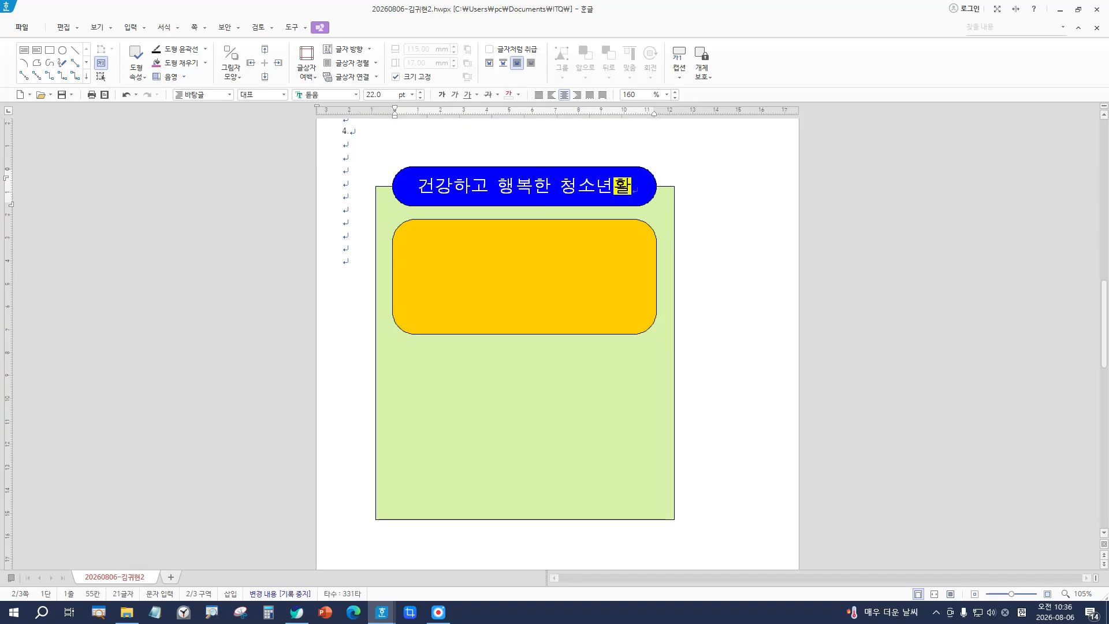
{"action": "type", "text": "활동"}
{"action": "key", "text": "Return"}
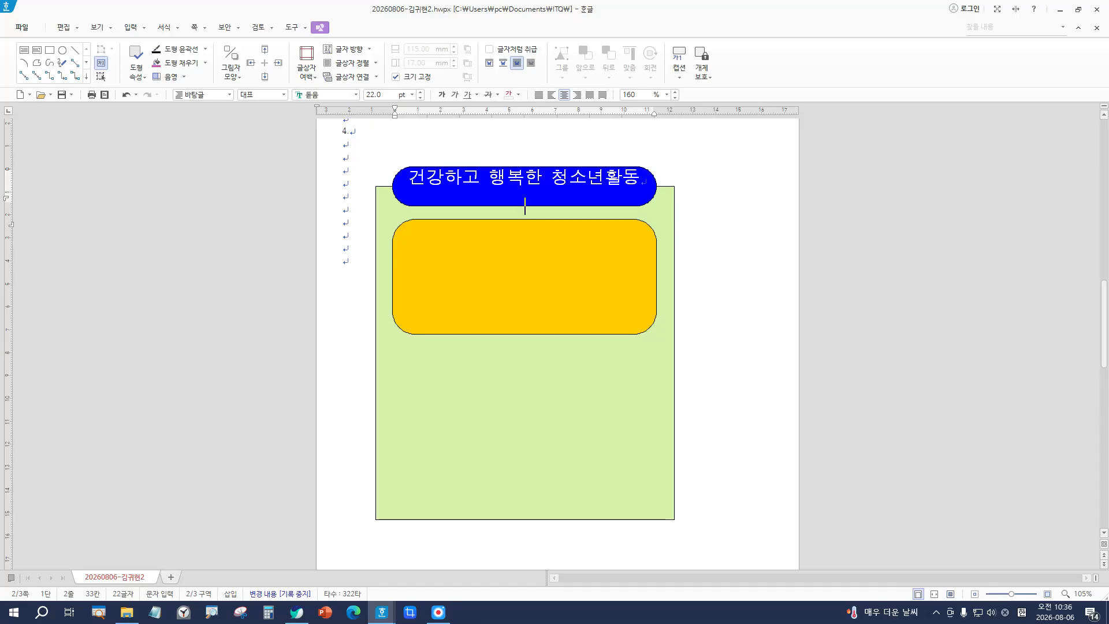
{"action": "key", "text": "BackSpace"}
{"action": "key", "text": "Return"}
{"action": "key", "text": "BackSpace"}
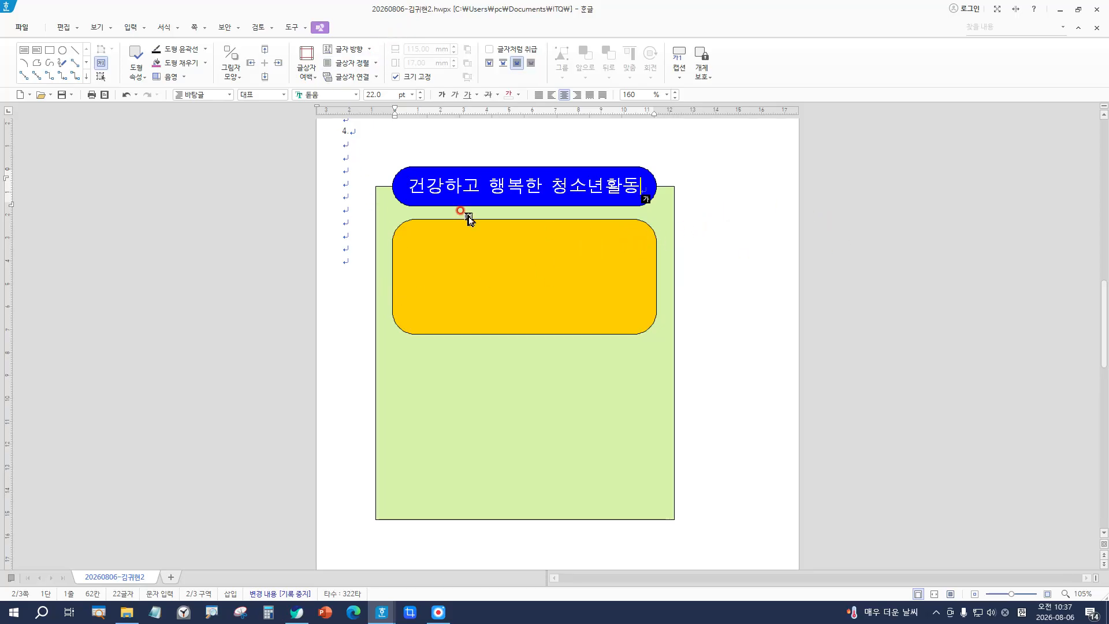
{"action": "left_click", "coordinate": [345, 190]}
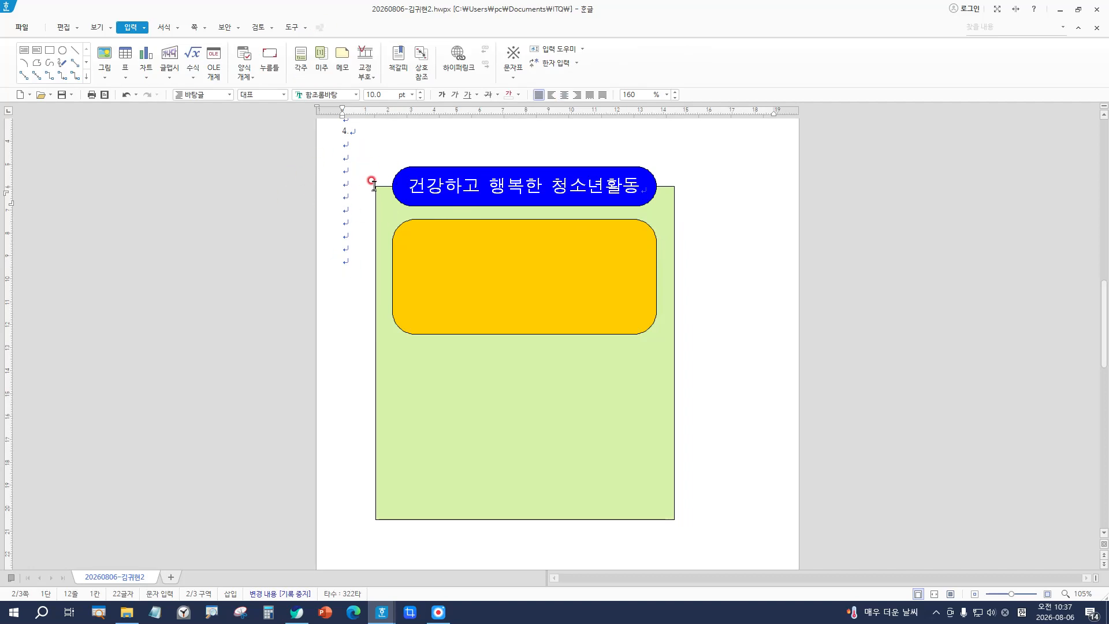
{"action": "left_click", "coordinate": [347, 195]}
{"action": "left_click", "coordinate": [636, 186]}
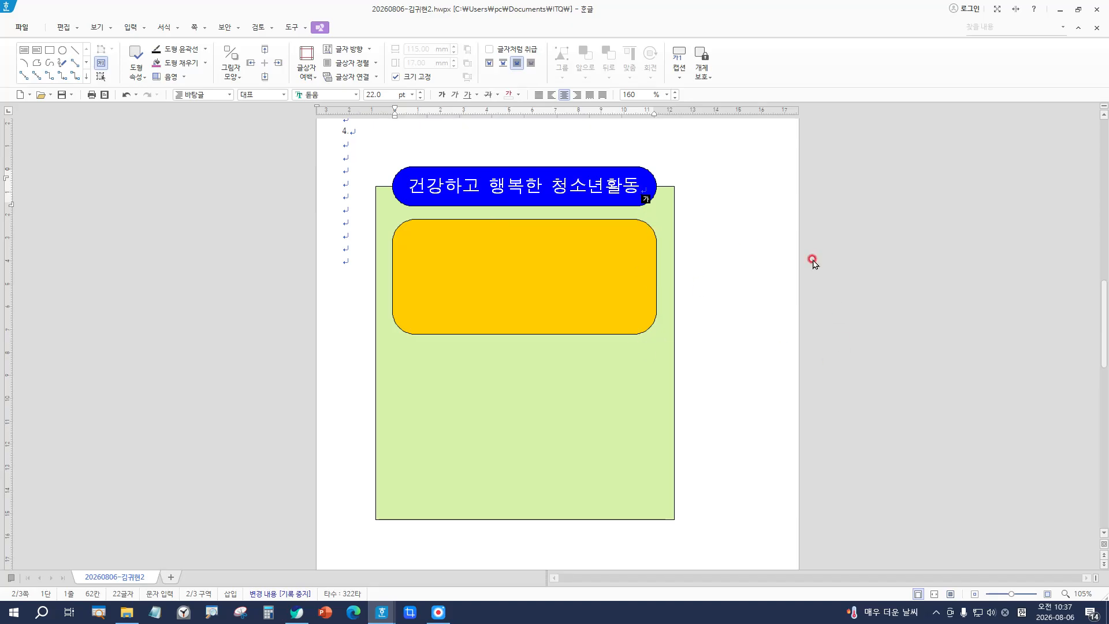
{"action": "left_click", "coordinate": [344, 184]}
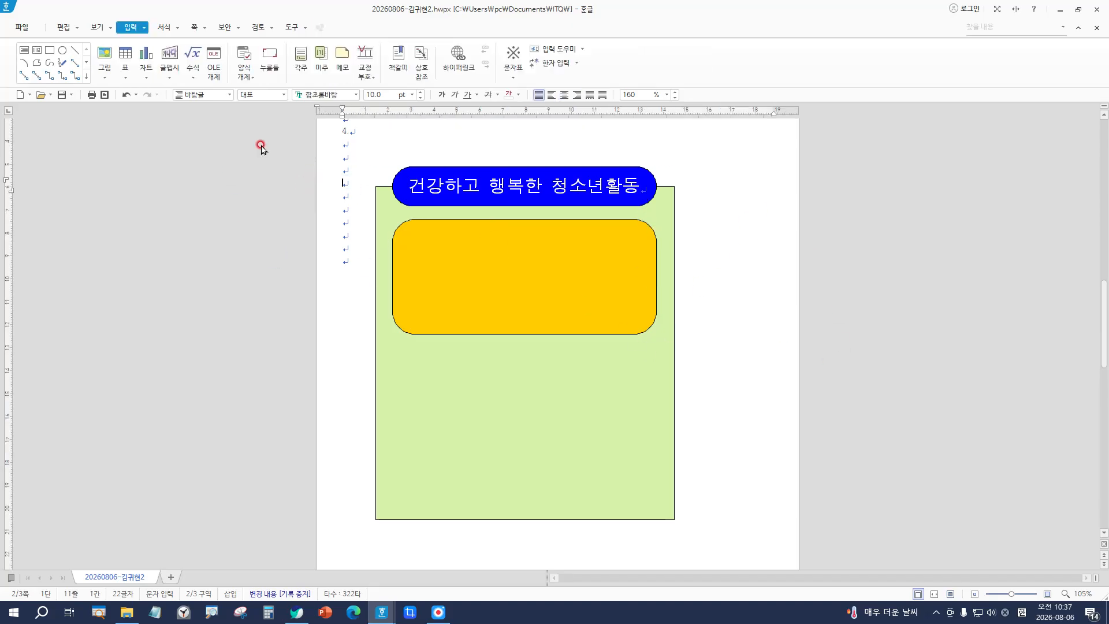
{"action": "left_click", "coordinate": [346, 131]}
{"action": "type", "text": "4."}
{"action": "left_click", "coordinate": [348, 185]}
{"action": "type", "text": "ㄱ"}
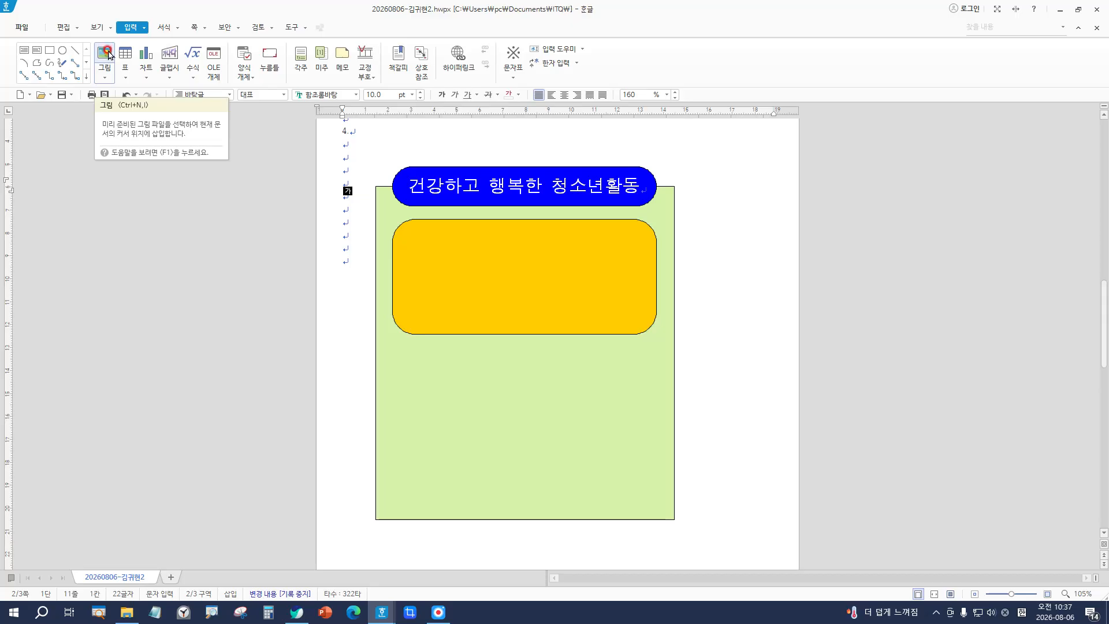
Step: Insert the picture 로고3.jpg from the Documents > ITQ > Picture folder
{"action": "left_click", "coordinate": [108, 54]}
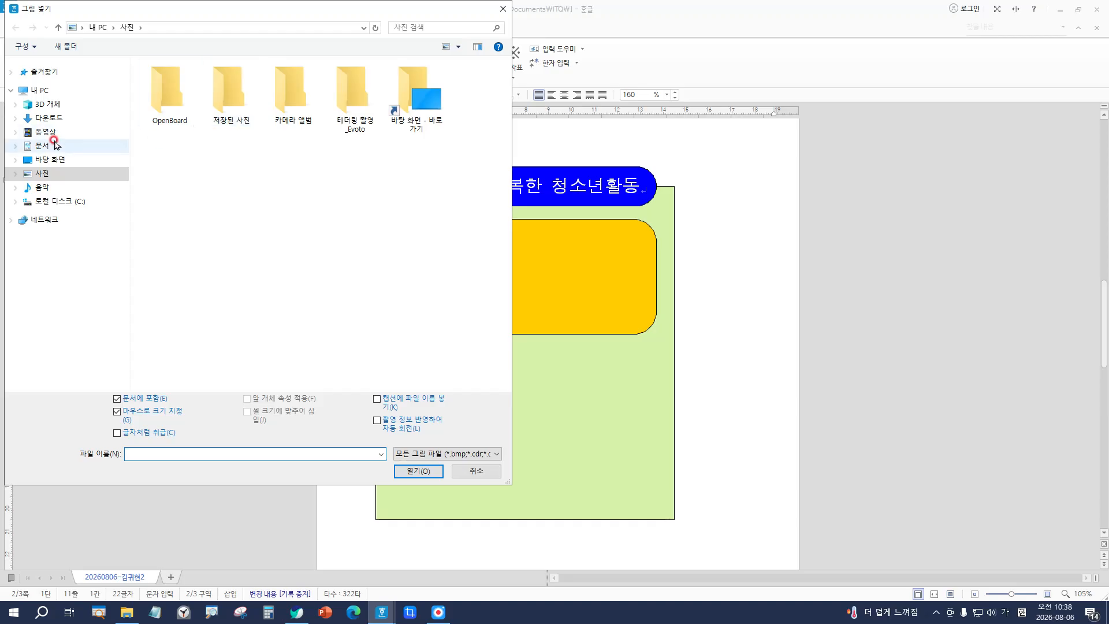
{"action": "left_click", "coordinate": [42, 146]}
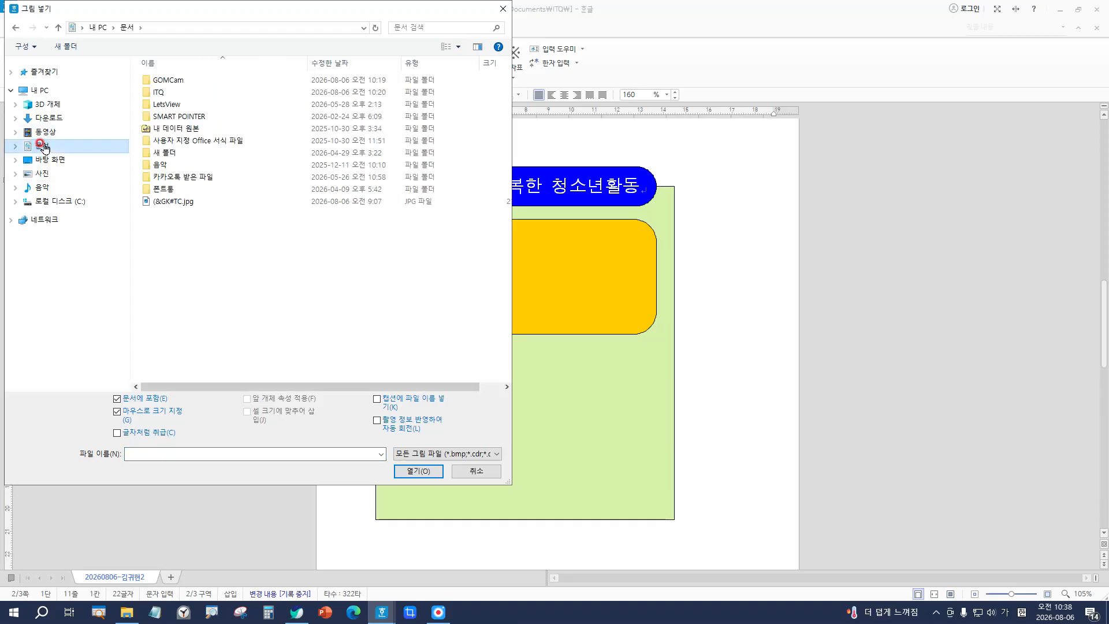
{"action": "left_click", "coordinate": [160, 93]}
{"action": "double_click", "coordinate": [160, 93]}
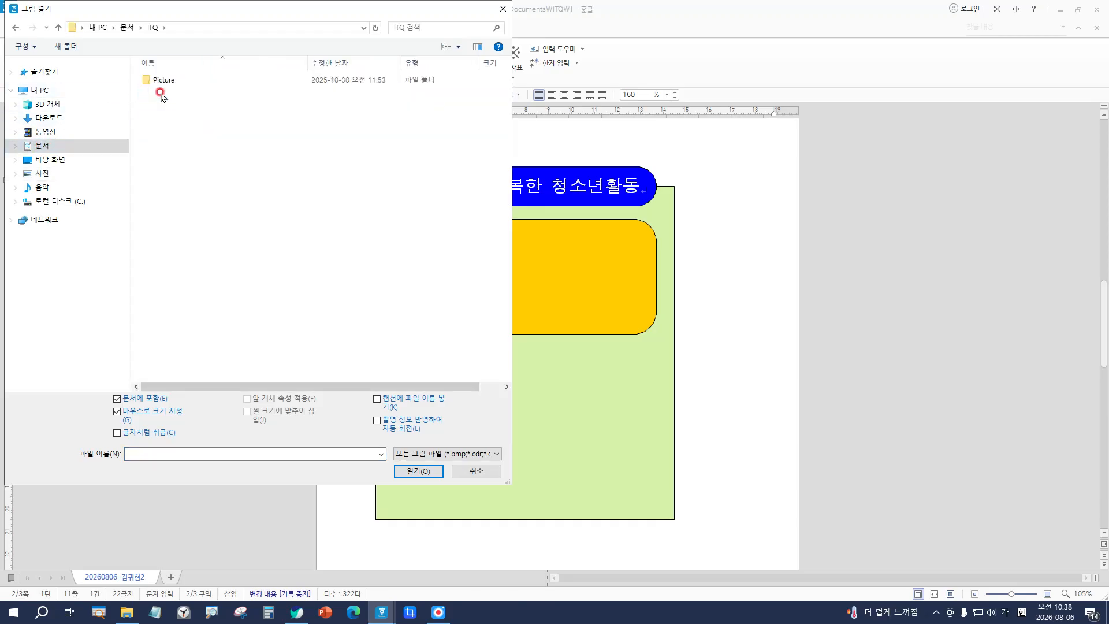
{"action": "left_click", "coordinate": [174, 83]}
{"action": "double_click", "coordinate": [174, 84]}
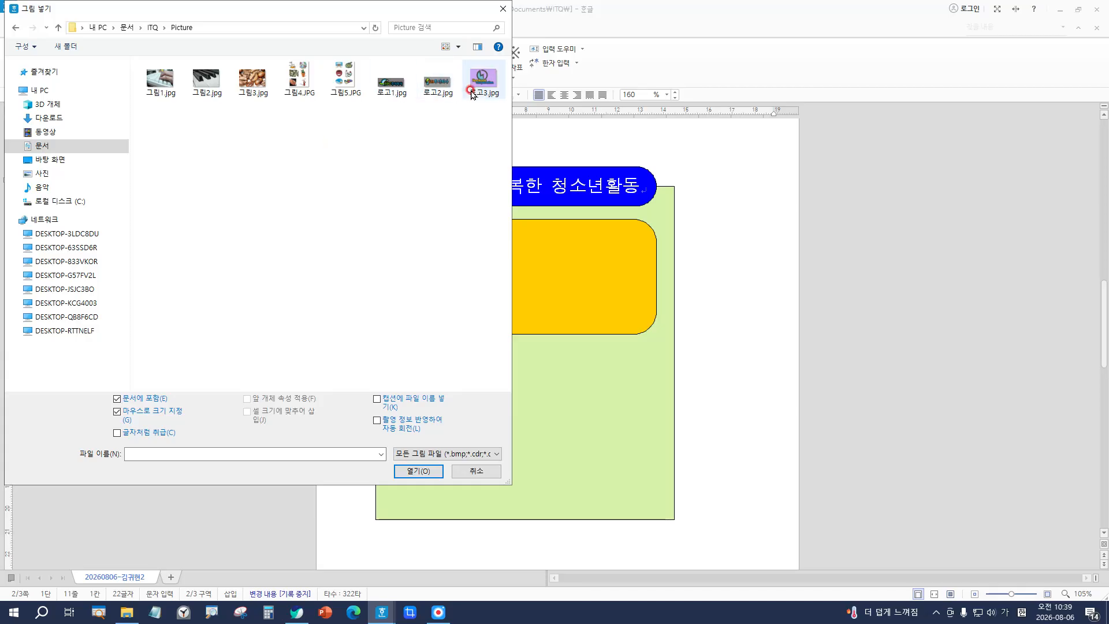
{"action": "left_click", "coordinate": [481, 79]}
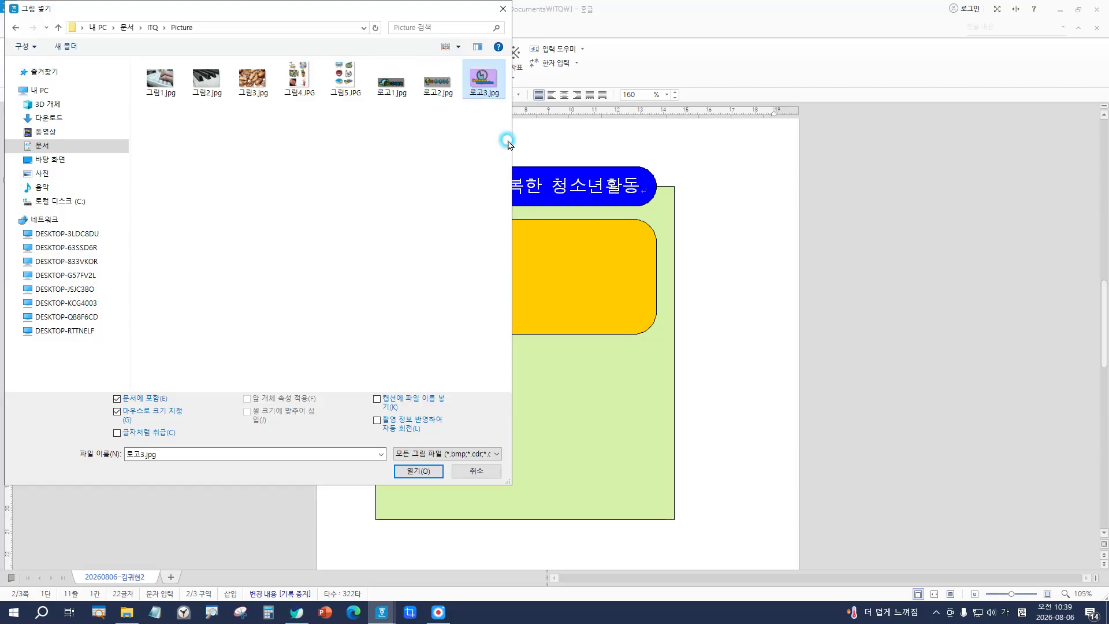
{"action": "left_click", "coordinate": [417, 473]}
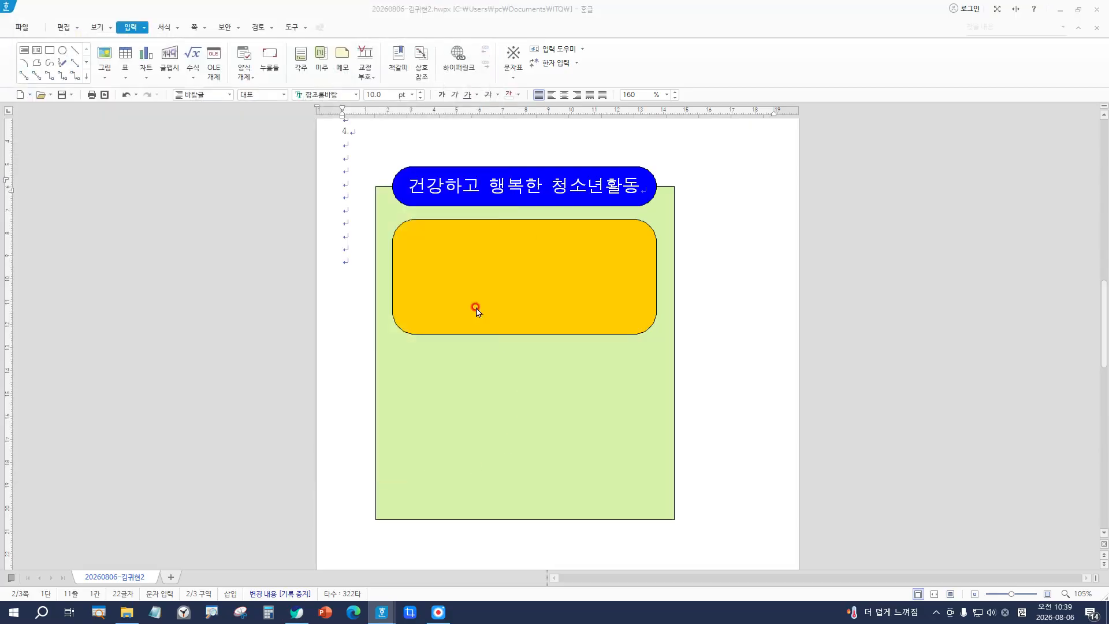
Step: Drag out the Hankook Corporation logo picture over the yellow rounded box in the green panel
{"action": "left_click_drag", "start_coordinate": [402, 246], "coordinate": [404, 248]}
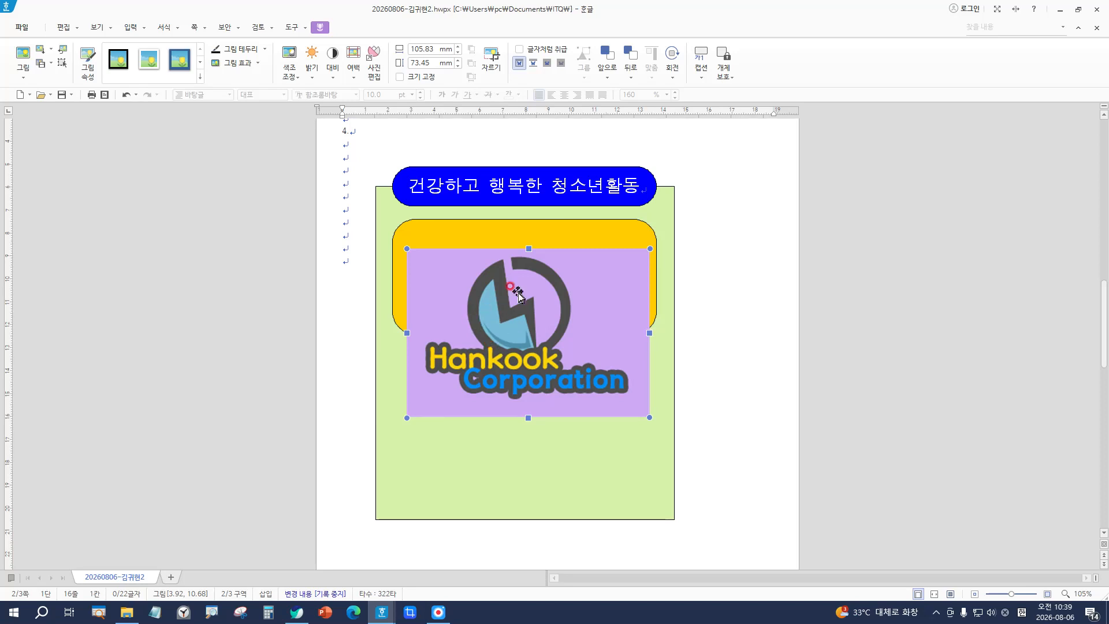
Step: In the logo's object properties, set width 40 mm, height 30 mm, and lock the size
{"action": "double_click", "coordinate": [538, 336]}
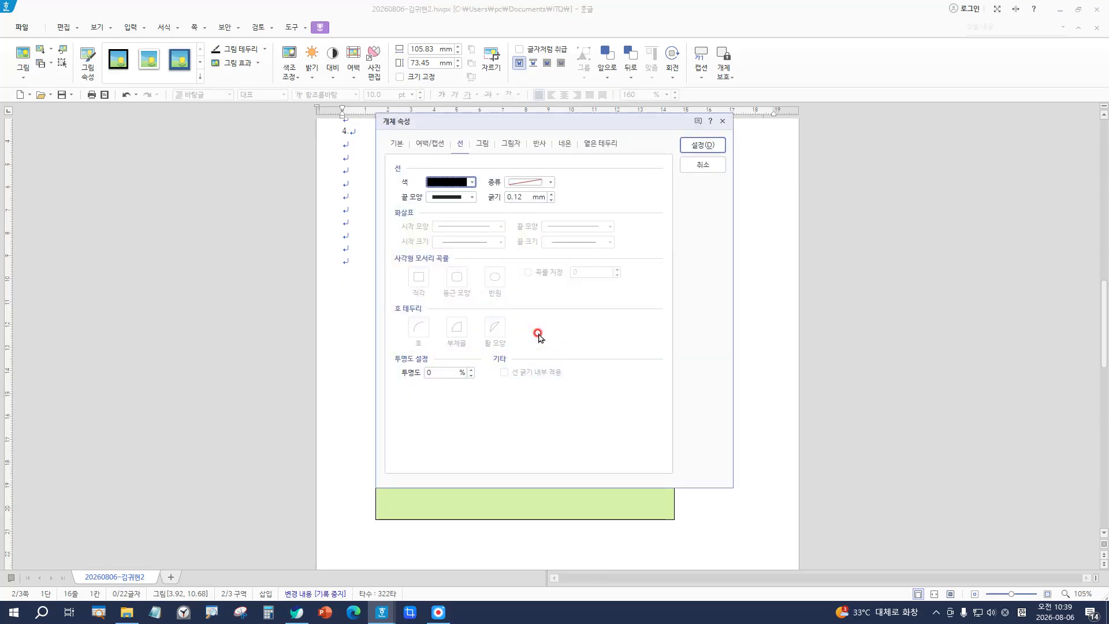
{"action": "left_click", "coordinate": [394, 145]}
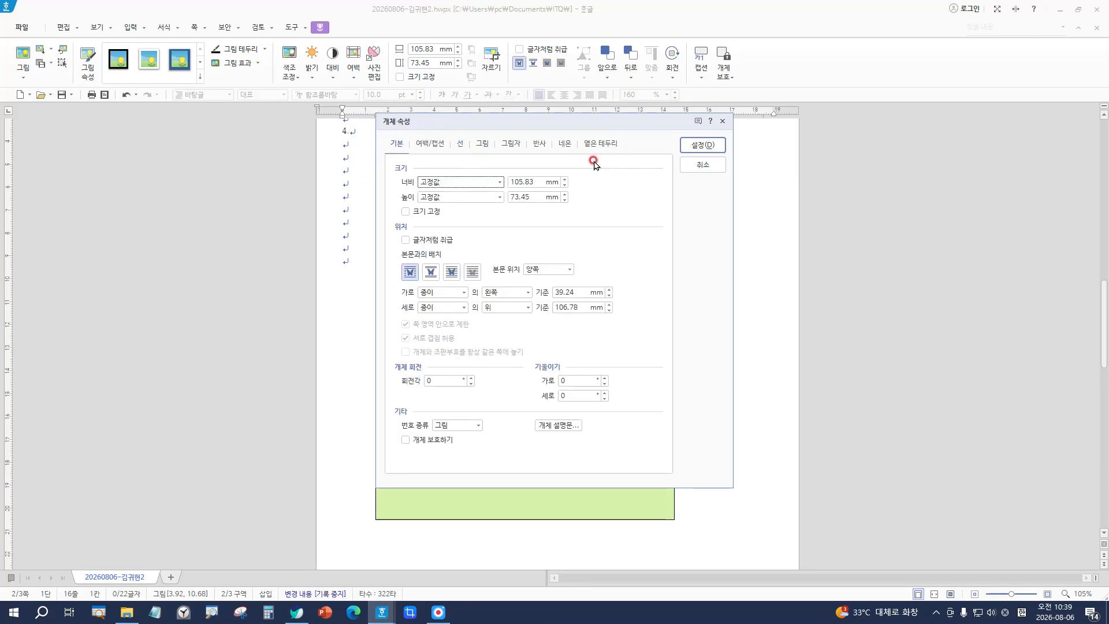
{"action": "left_click", "coordinate": [530, 178]}
{"action": "double_click", "coordinate": [538, 184]}
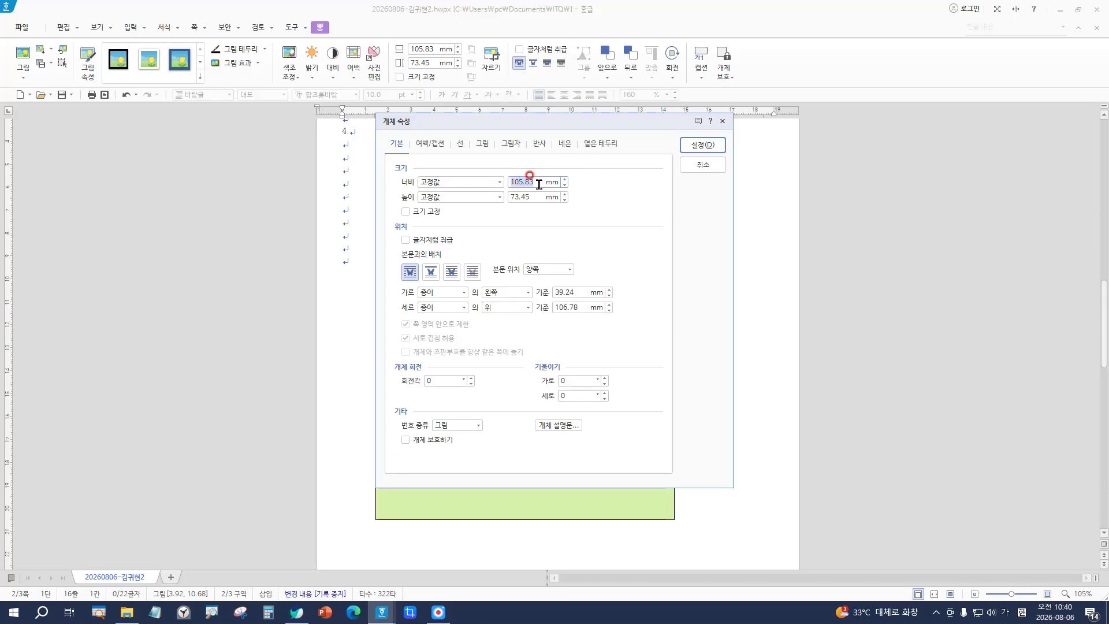
{"action": "type", "text": "40"}
{"action": "key", "text": "Tab"}
{"action": "key", "text": "Tab"}
{"action": "type", "text": "30"}
{"action": "key", "text": "Tab"}
{"action": "key", "text": "space"}
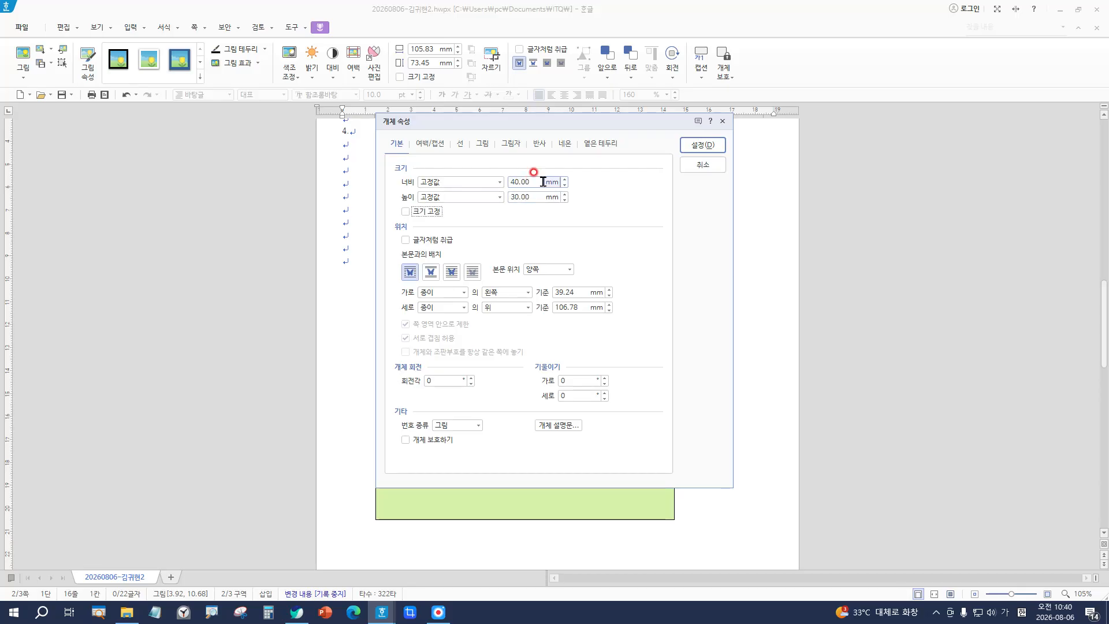
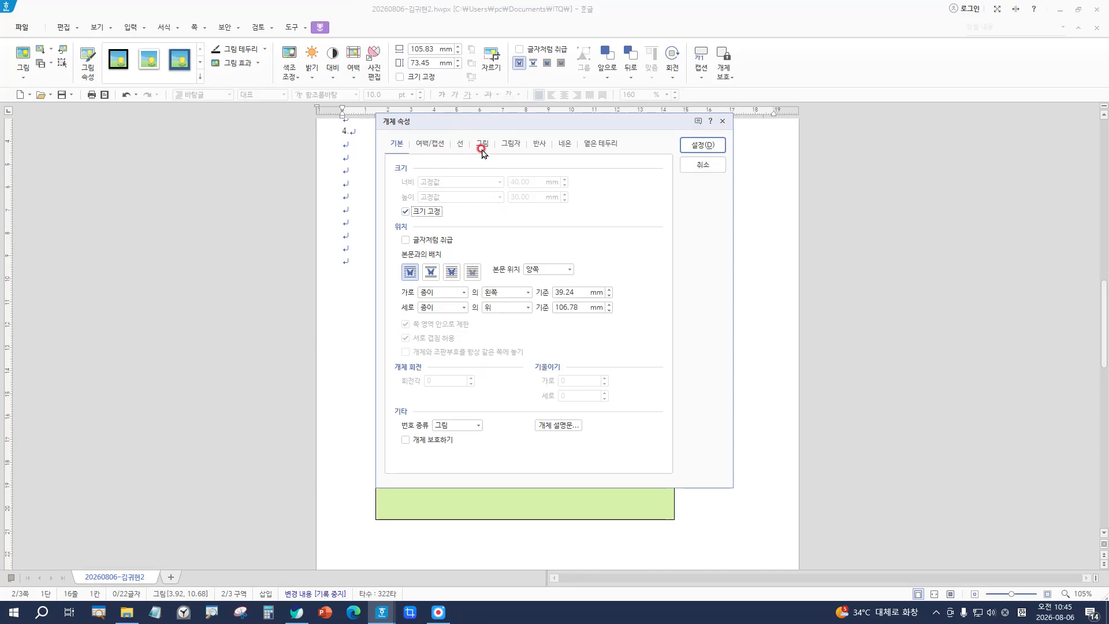
Step: Apply the Grayscale picture effect to the Hankook Corporation logo in Object Properties
{"action": "left_click", "coordinate": [482, 143]}
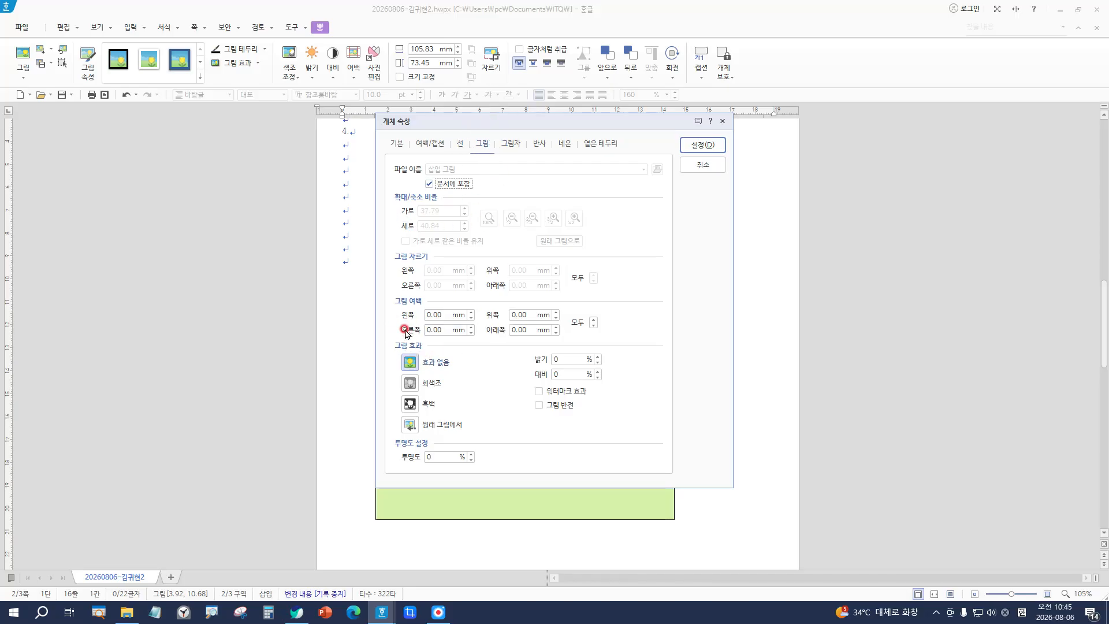
{"action": "left_click", "coordinate": [411, 384]}
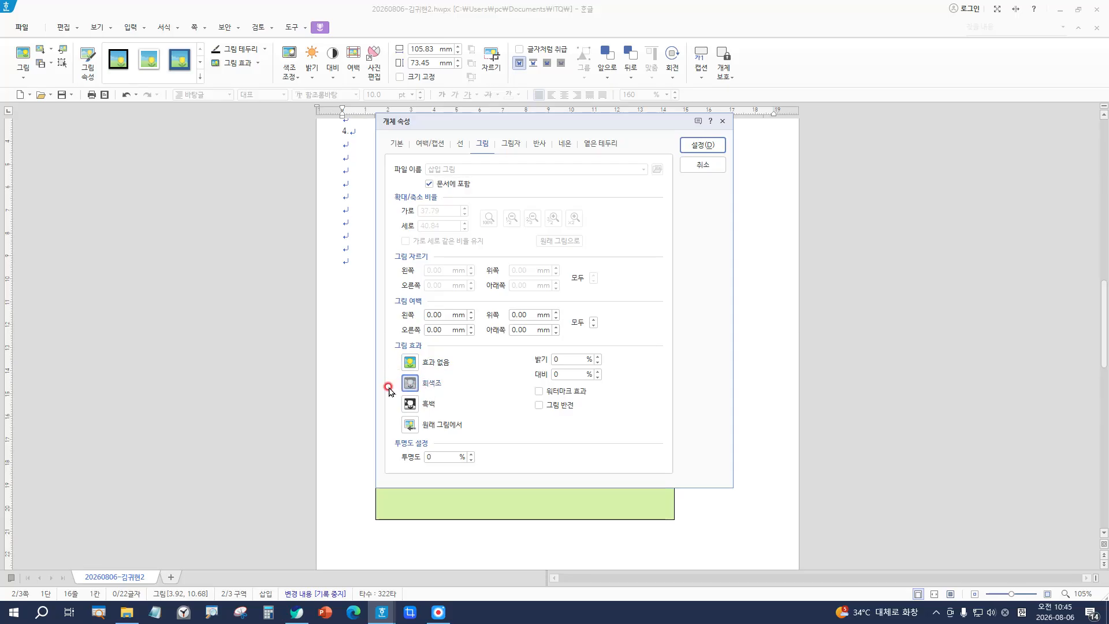
{"action": "left_click", "coordinate": [704, 144]}
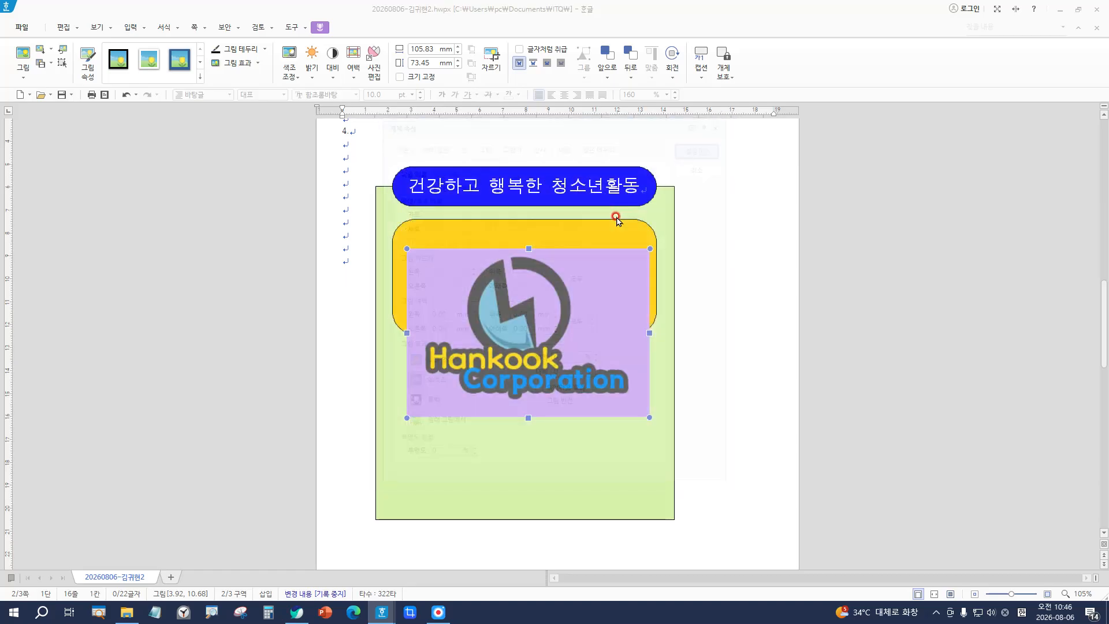
{"action": "left_click", "coordinate": [455, 267]}
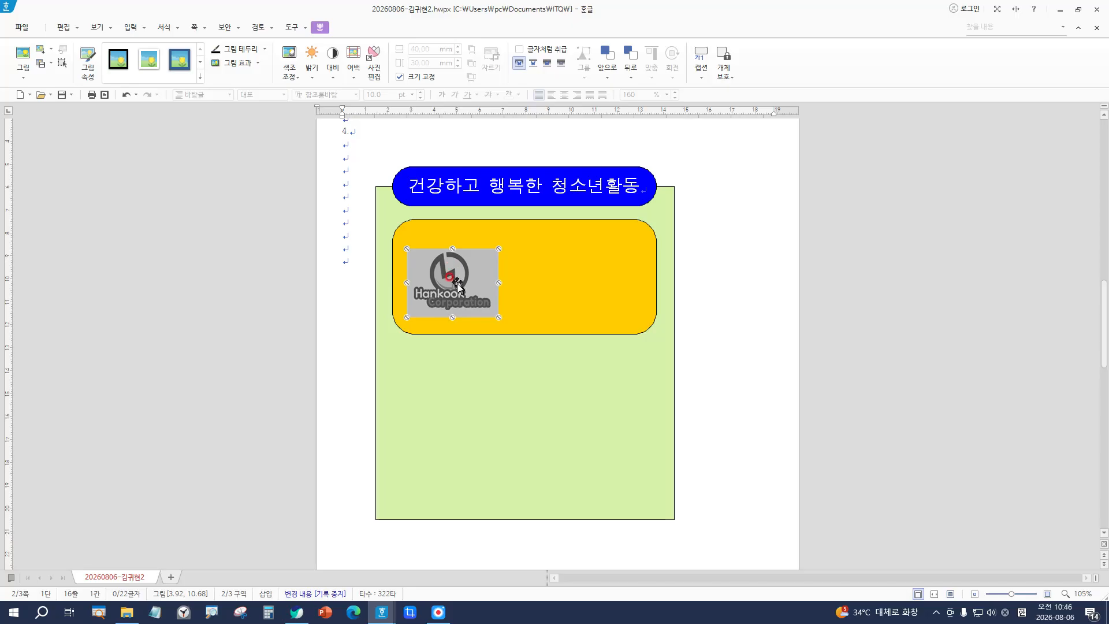
Step: Nudge the grayscale logo slightly upward inside the orange box, then deselect it
{"action": "left_click_drag", "start_coordinate": [453, 278], "coordinate": [452, 270]}
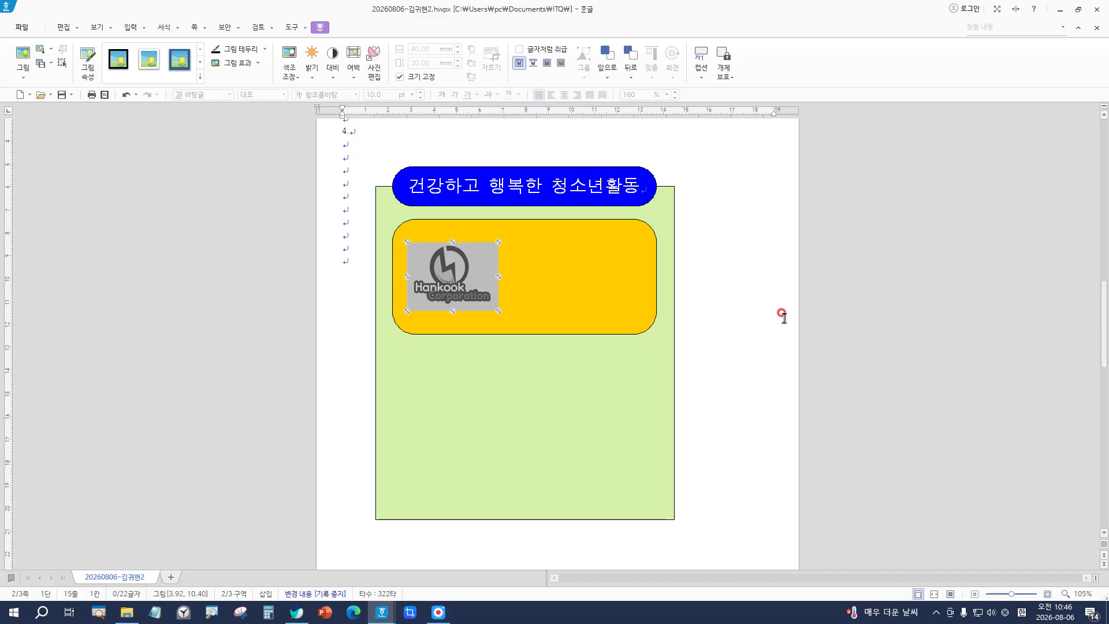
{"action": "left_click", "coordinate": [699, 324]}
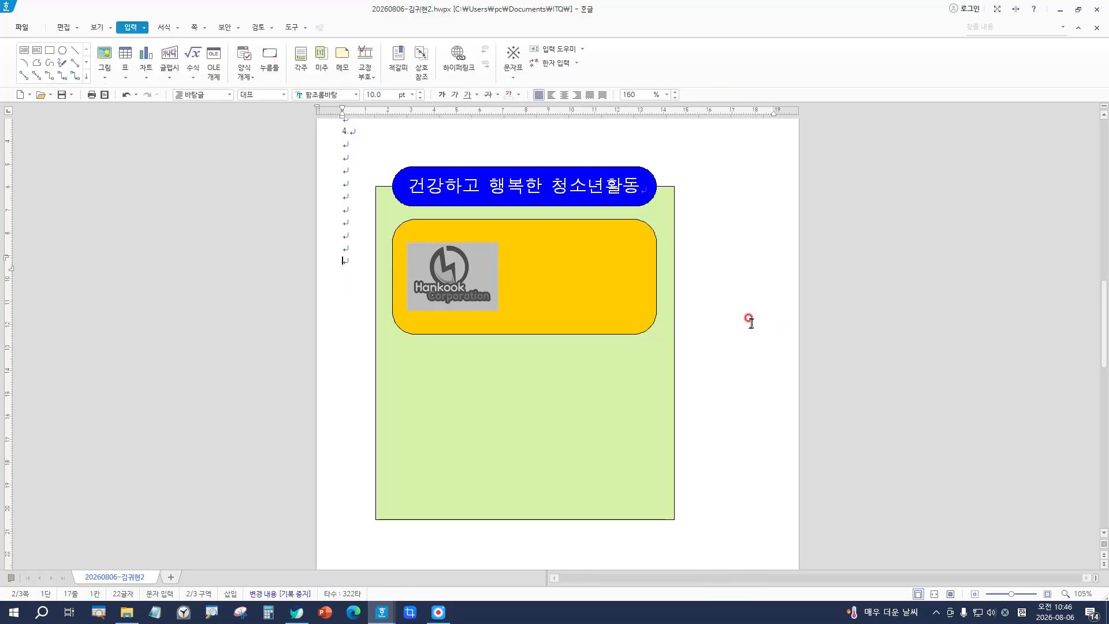
Step: Place the cursor on the first line of the blank page 3, zoomed to 175%
{"action": "scroll", "coordinate": [743, 322], "scroll_direction": "down", "scroll_amount": 10}
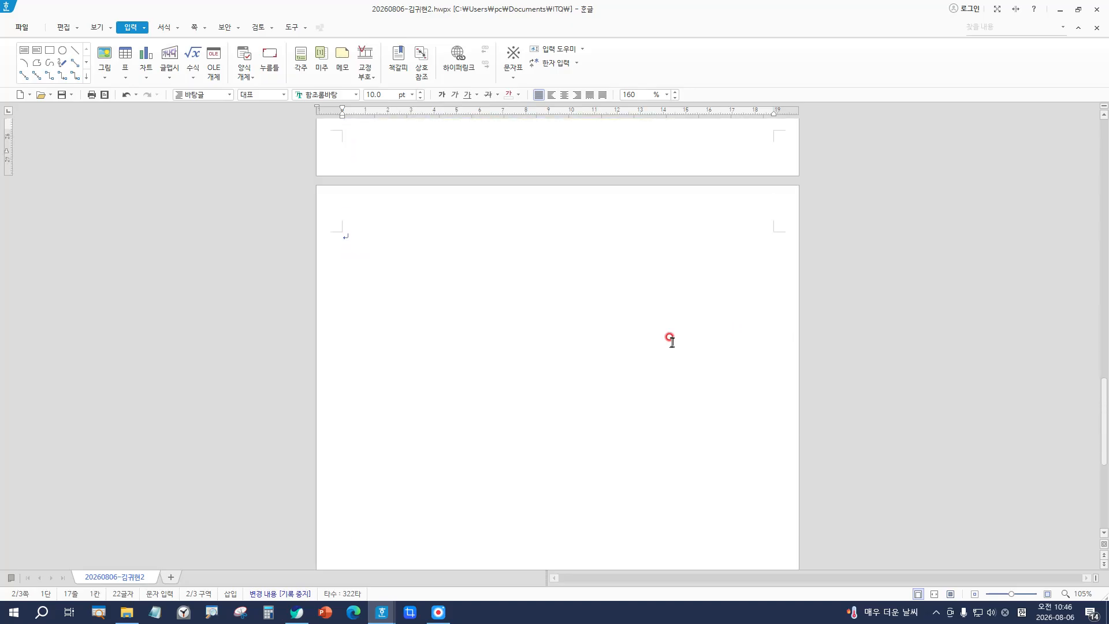
{"action": "scroll", "coordinate": [673, 289], "scroll_direction": "up", "scroll_amount": 8}
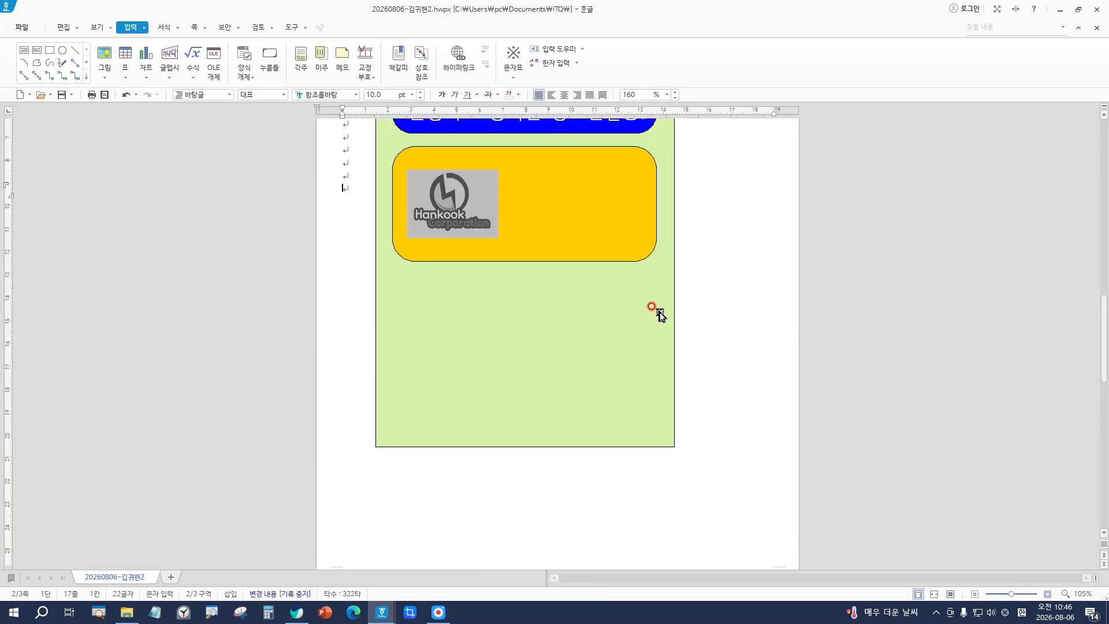
{"action": "scroll", "coordinate": [662, 312], "scroll_direction": "down", "scroll_amount": 2}
{"action": "scroll", "coordinate": [655, 309], "scroll_direction": "down", "scroll_amount": 5}
{"action": "left_click", "coordinate": [347, 385]}
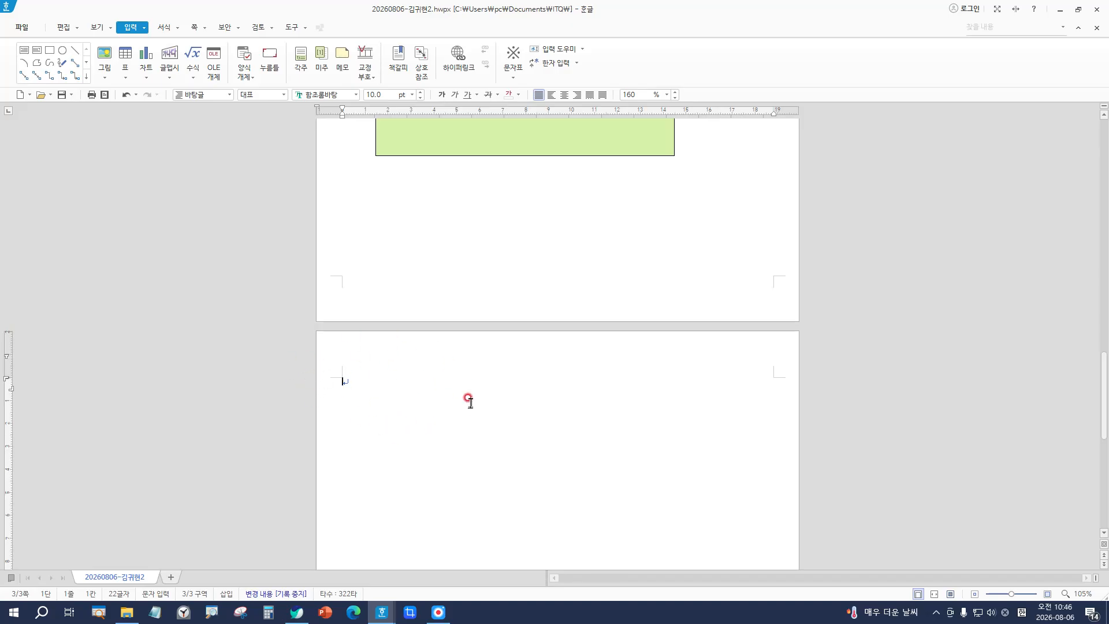
{"action": "scroll", "coordinate": [361, 367], "scroll_direction": "down", "scroll_amount": 1}
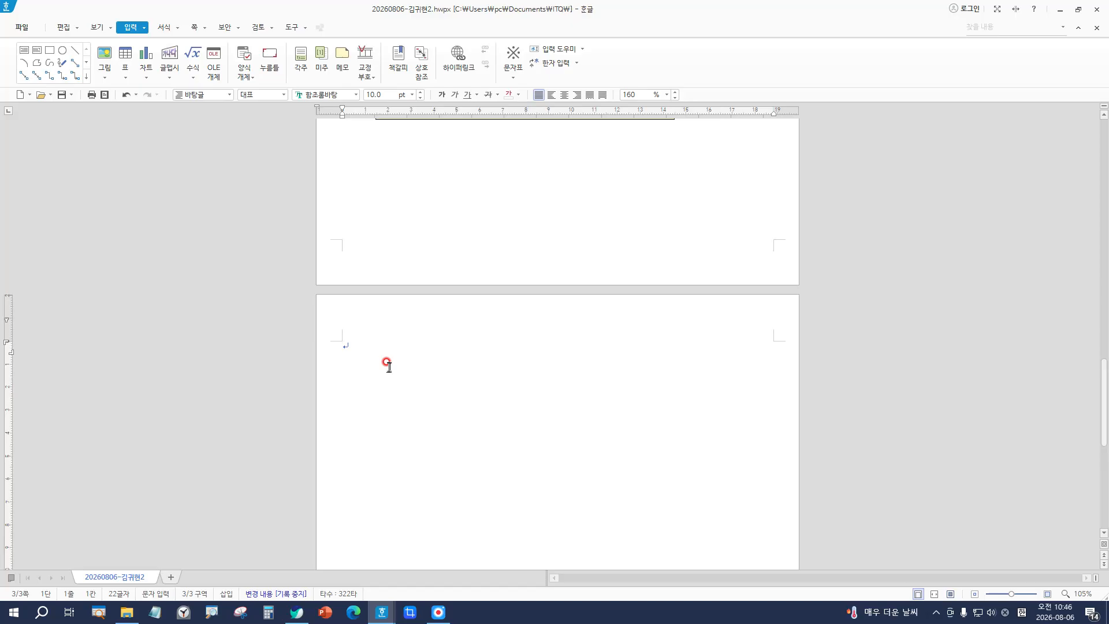
{"action": "type", "text": "가"}
{"action": "scroll", "coordinate": [745, 463], "scroll_direction": "up", "scroll_amount": 6}
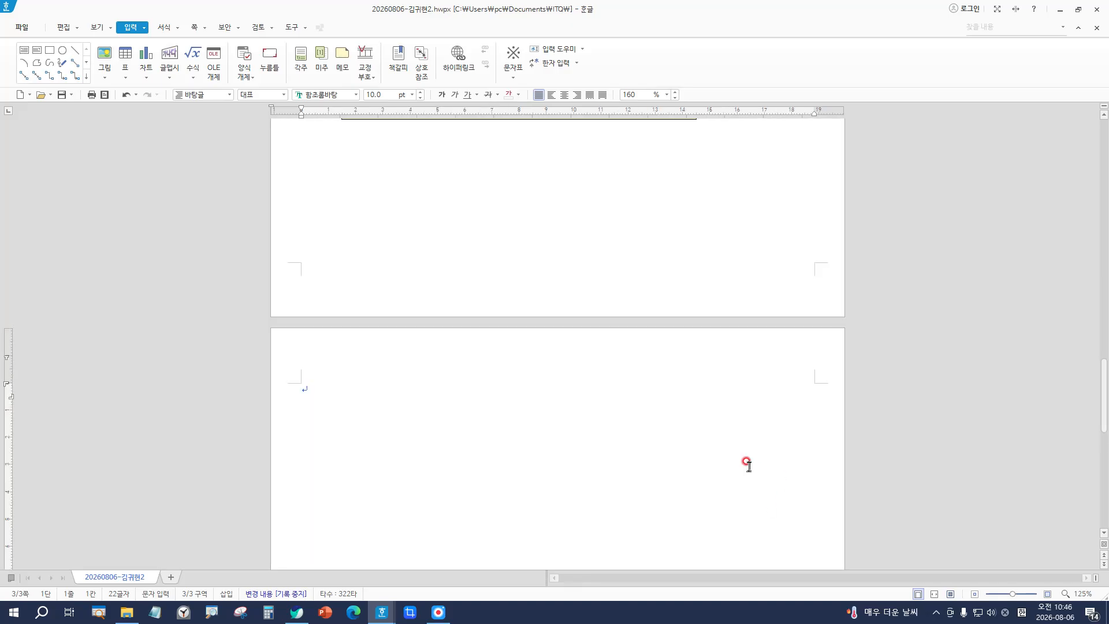
{"action": "scroll", "coordinate": [668, 430], "scroll_direction": "down", "scroll_amount": 3}
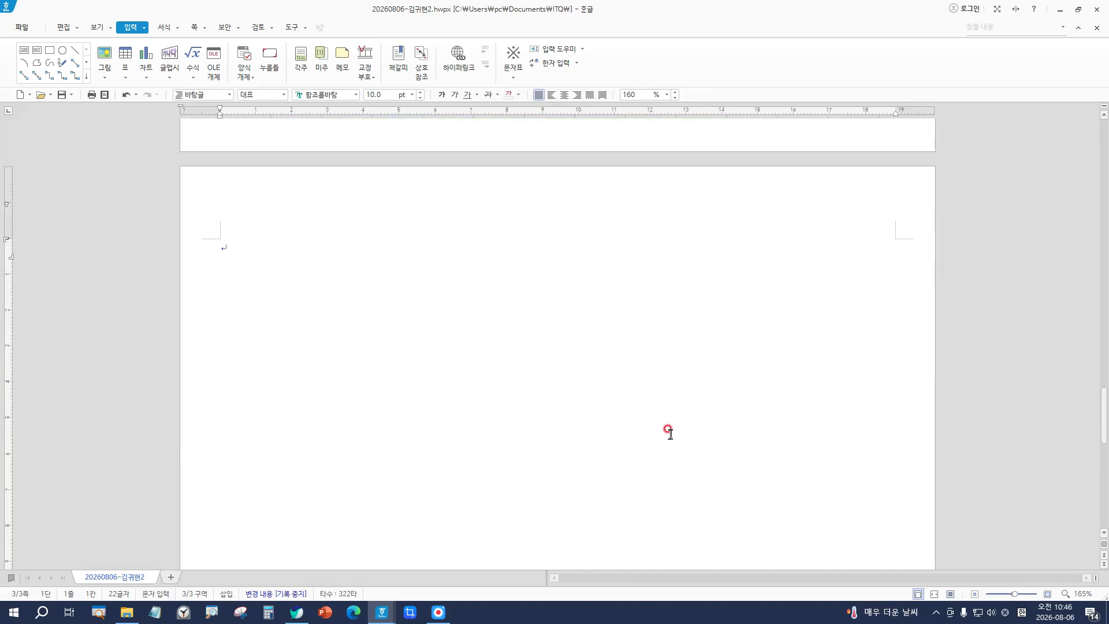
{"action": "scroll", "coordinate": [669, 431], "scroll_direction": "up", "scroll_amount": 1}
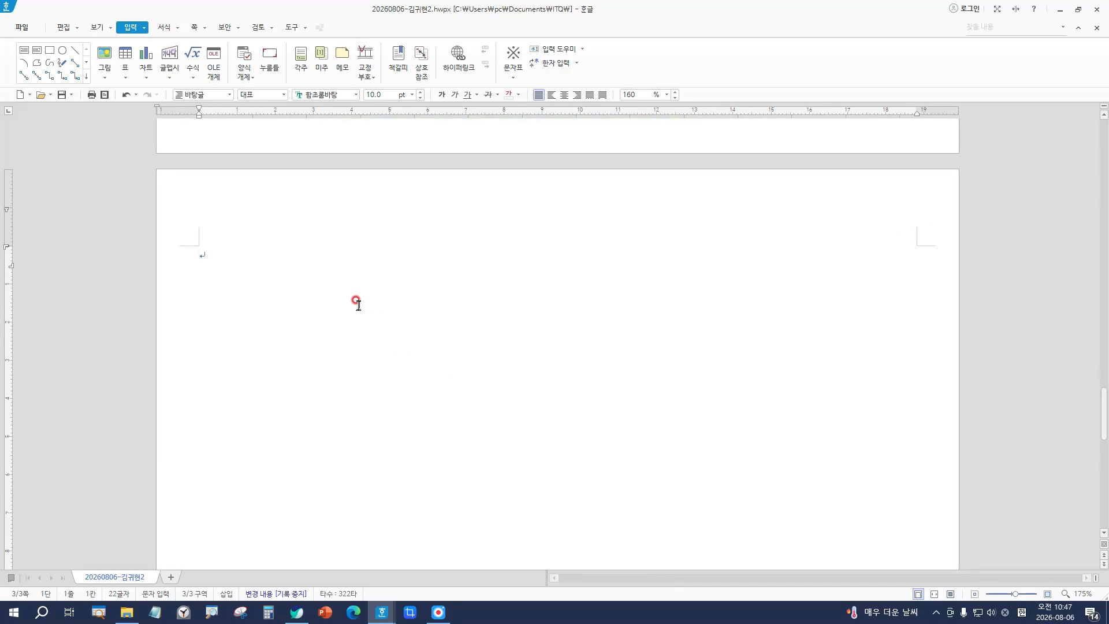
Step: Type the heading '다양한 국가와 청소년 교류사업' on page 3's first line and end the line
{"action": "key", "text": "Return"}
{"action": "type", "text": "가"}
{"action": "type", "text": "다양한 국가"}
{"action": "type", "text": "와 "}
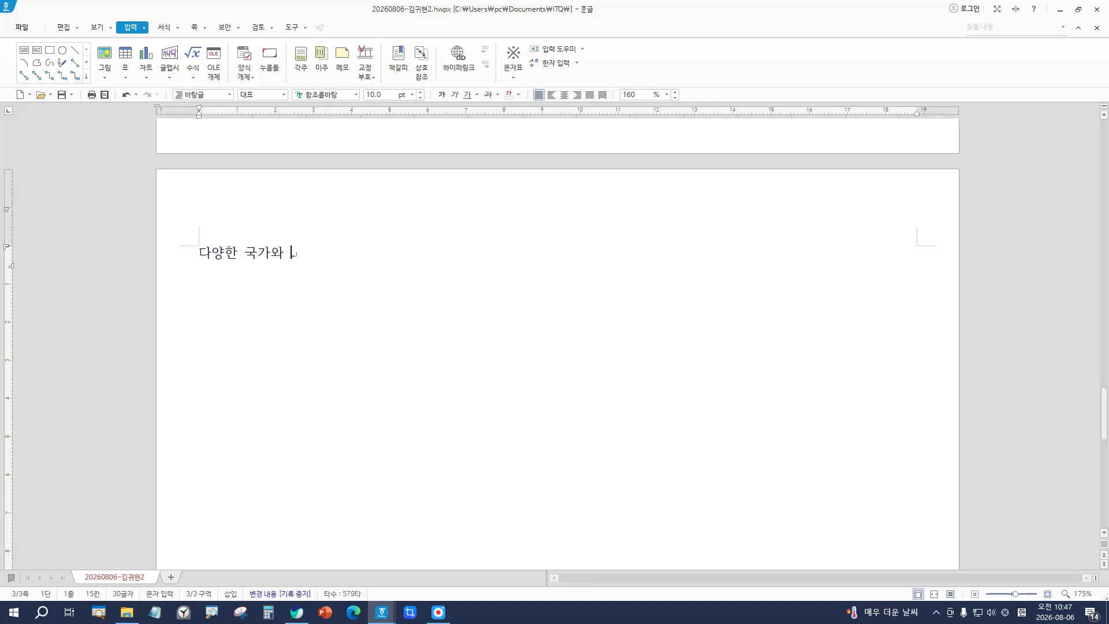
{"action": "type", "text": "청소년 교류사업"}
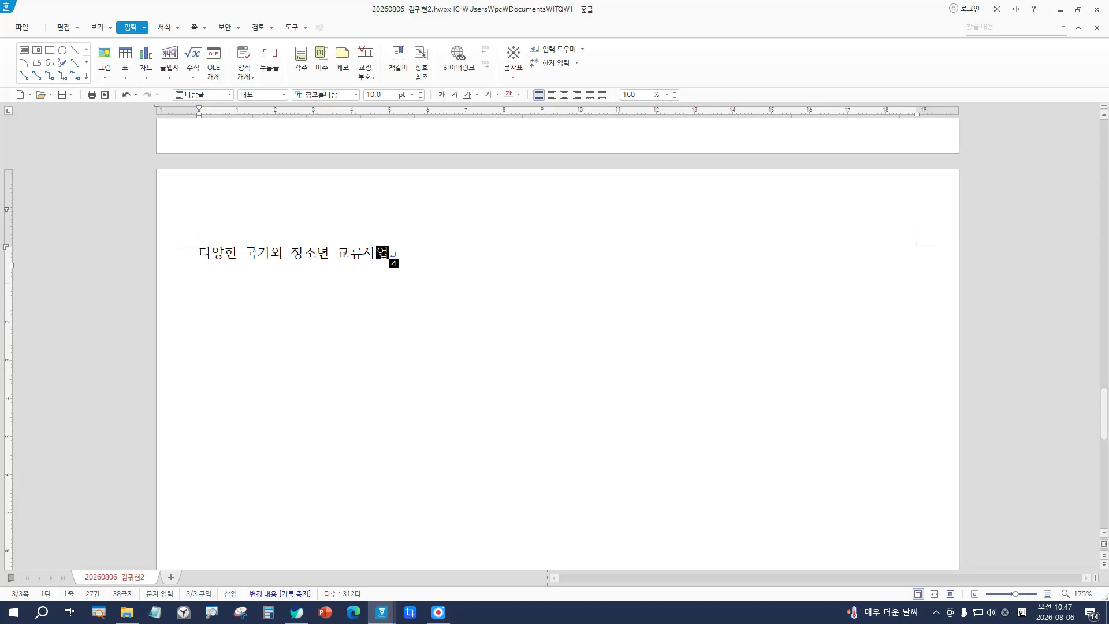
{"action": "left_click", "coordinate": [217, 258]}
{"action": "key", "text": "Return"}
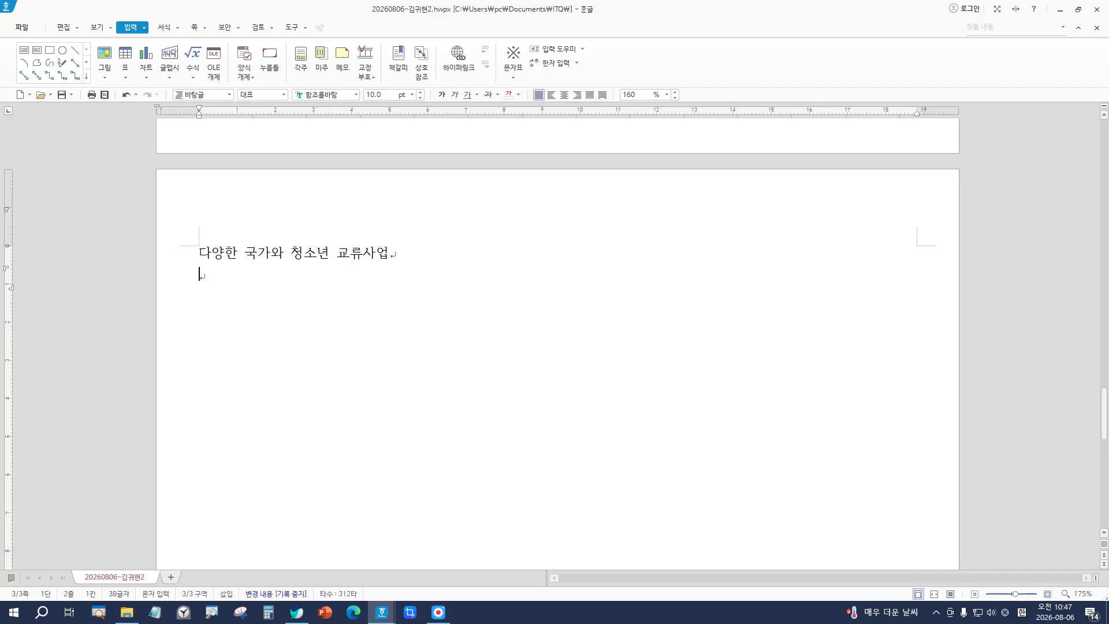
Step: Add a second blank line under the heading and return the caret to the heading's start
{"action": "key", "text": "Return"}
{"action": "left_click", "coordinate": [198, 253]}
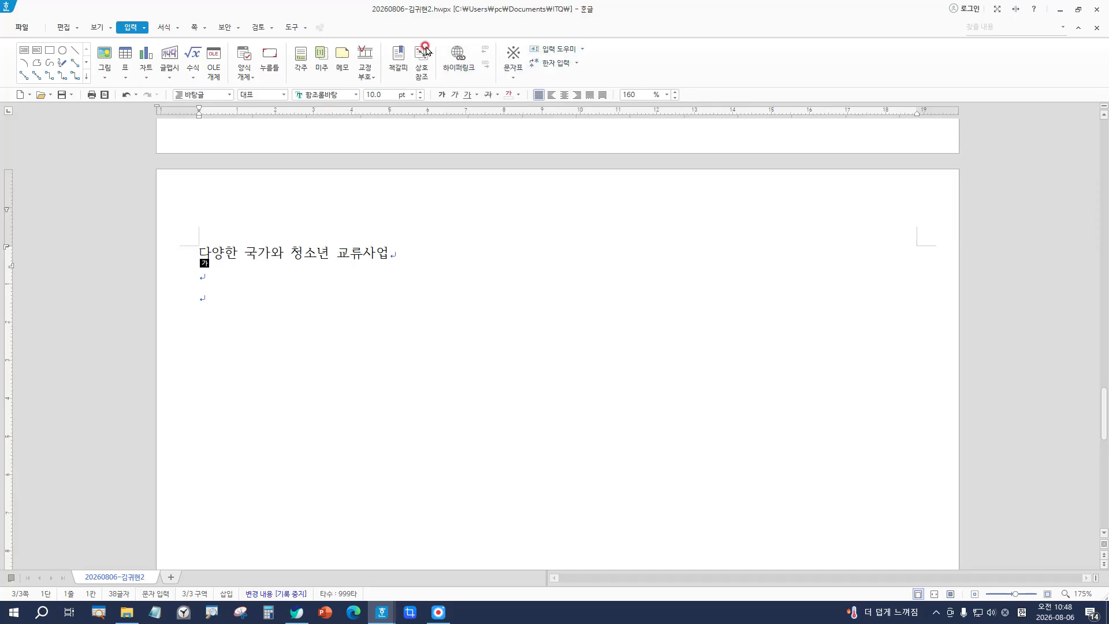
Step: Insert a bookmark named '국제의식' at the start of the heading '다양한 국가와 청소년 교류사업'
{"action": "left_click", "coordinate": [399, 59]}
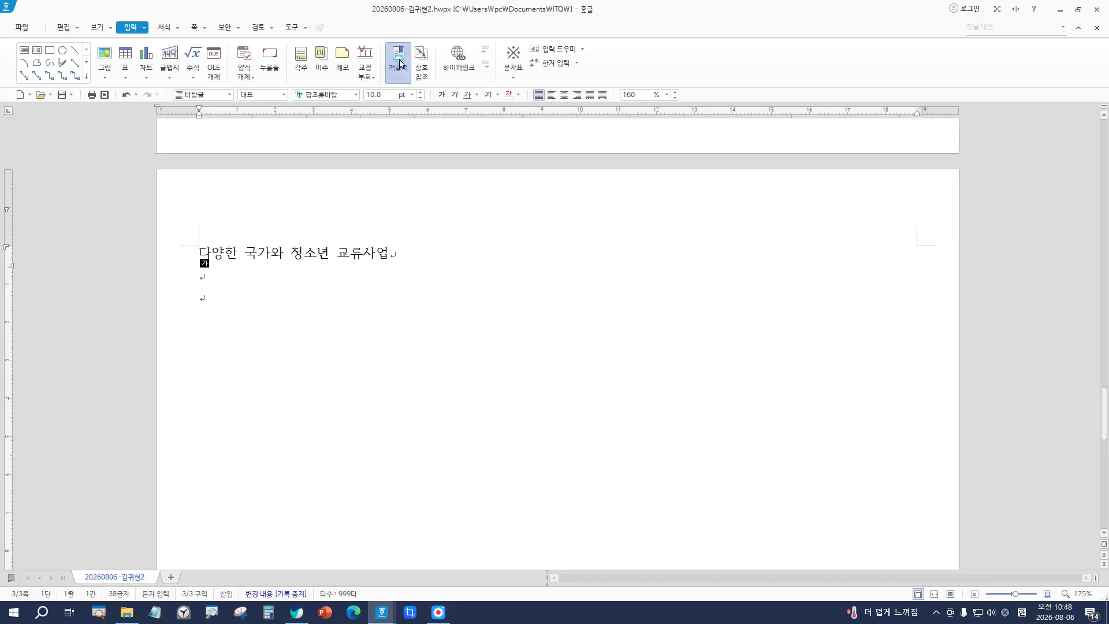
{"action": "key", "text": "Return"}
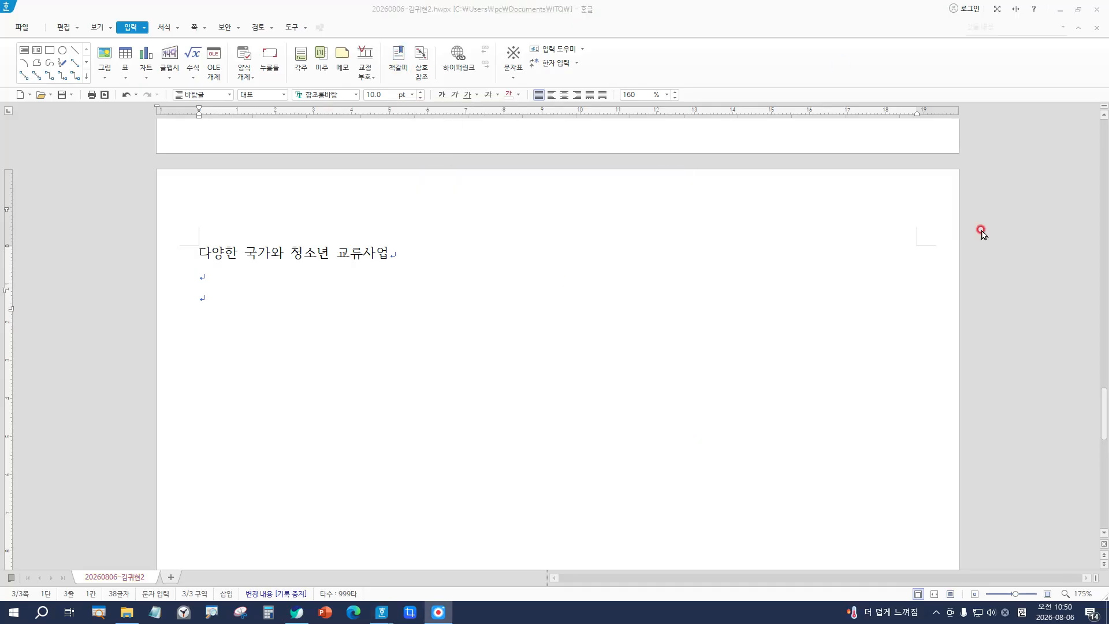
{"action": "left_click", "coordinate": [201, 255]}
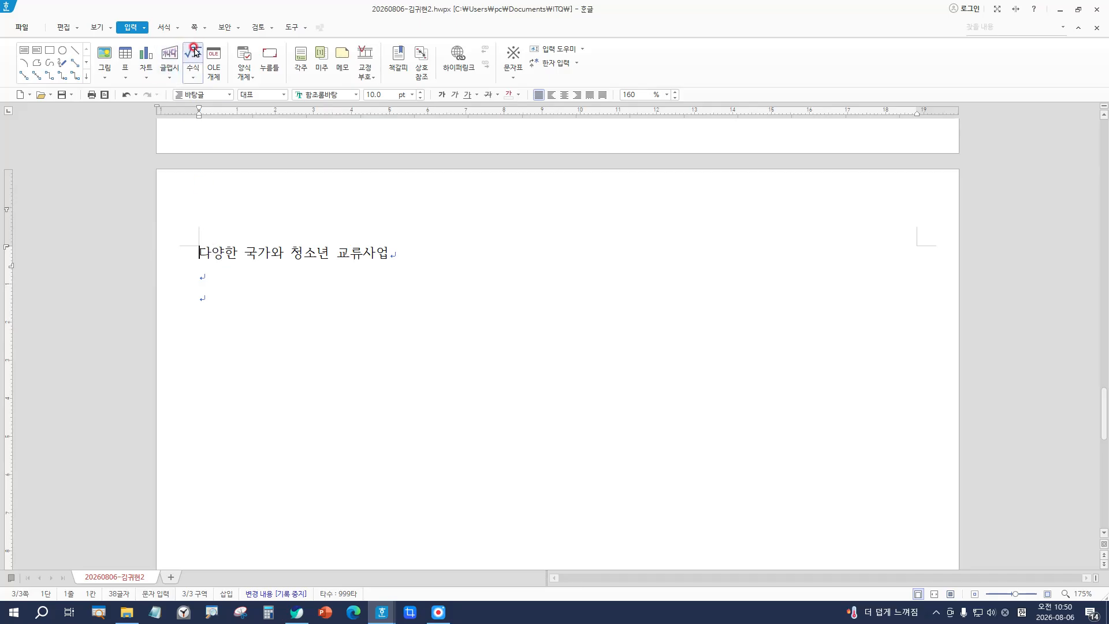
{"action": "left_click", "coordinate": [149, 56]}
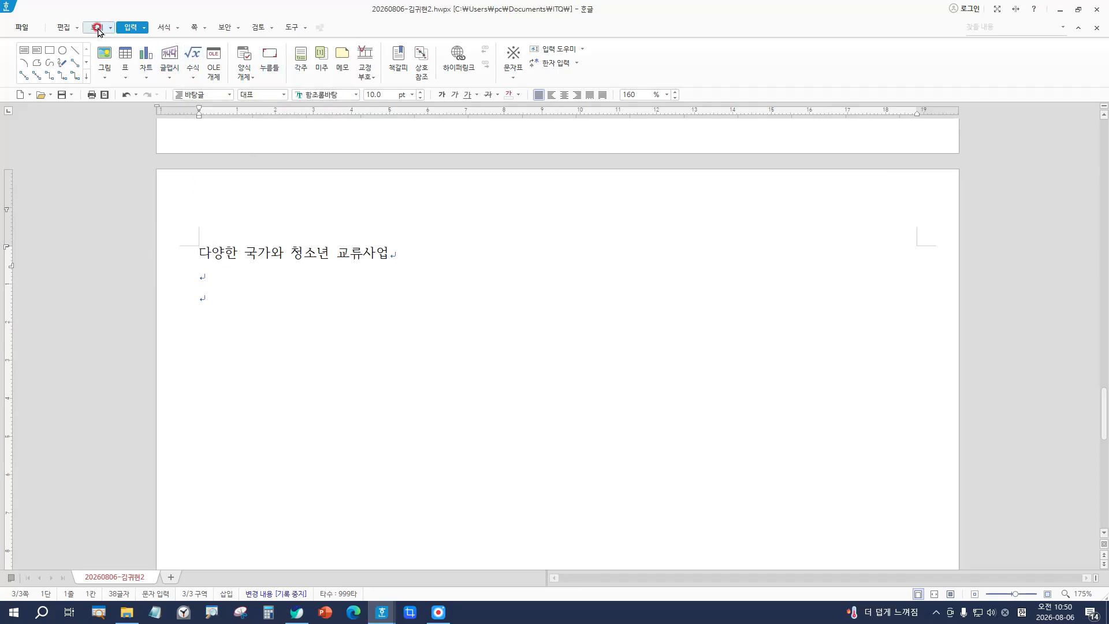
{"action": "left_click", "coordinate": [398, 57]}
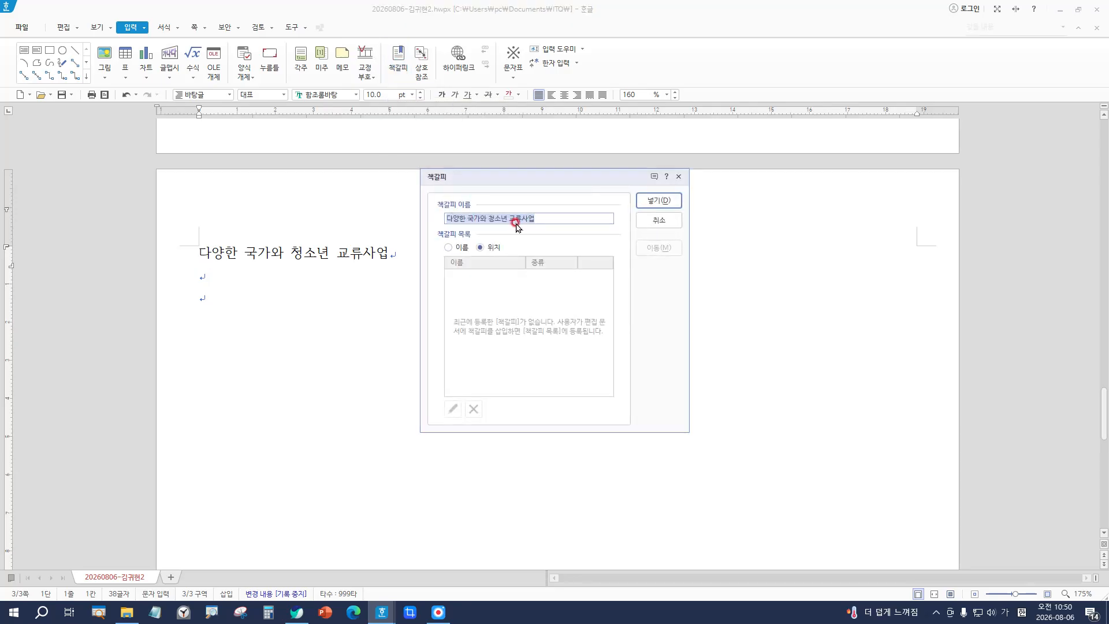
{"action": "key", "text": "BackSpace"}
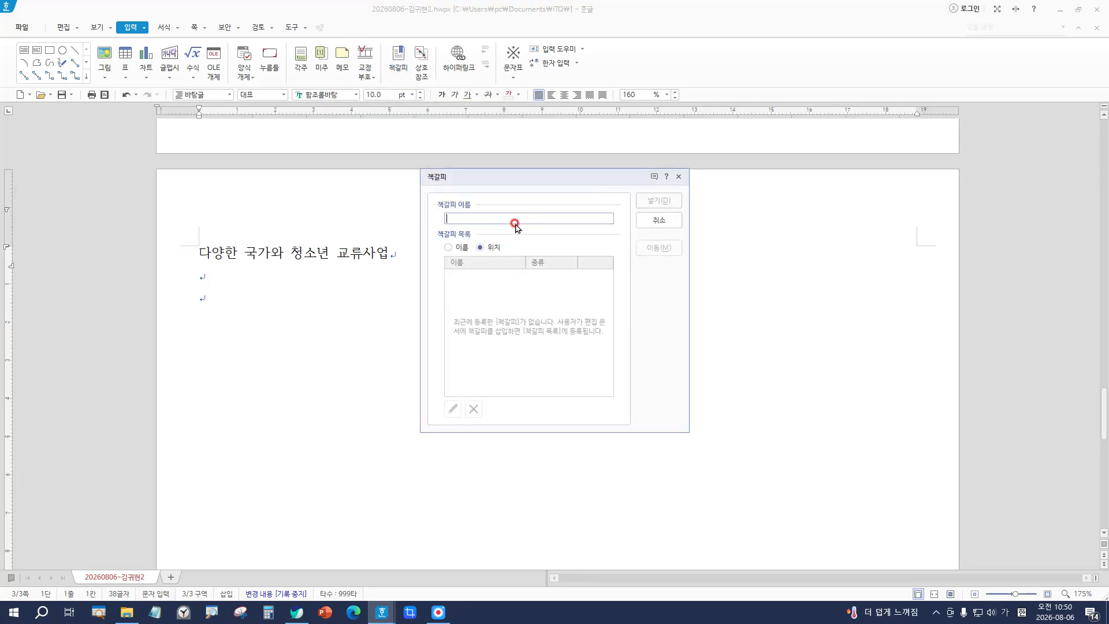
{"action": "type", "text": "국제의시ㄱ"}
{"action": "left_click", "coordinate": [659, 200]}
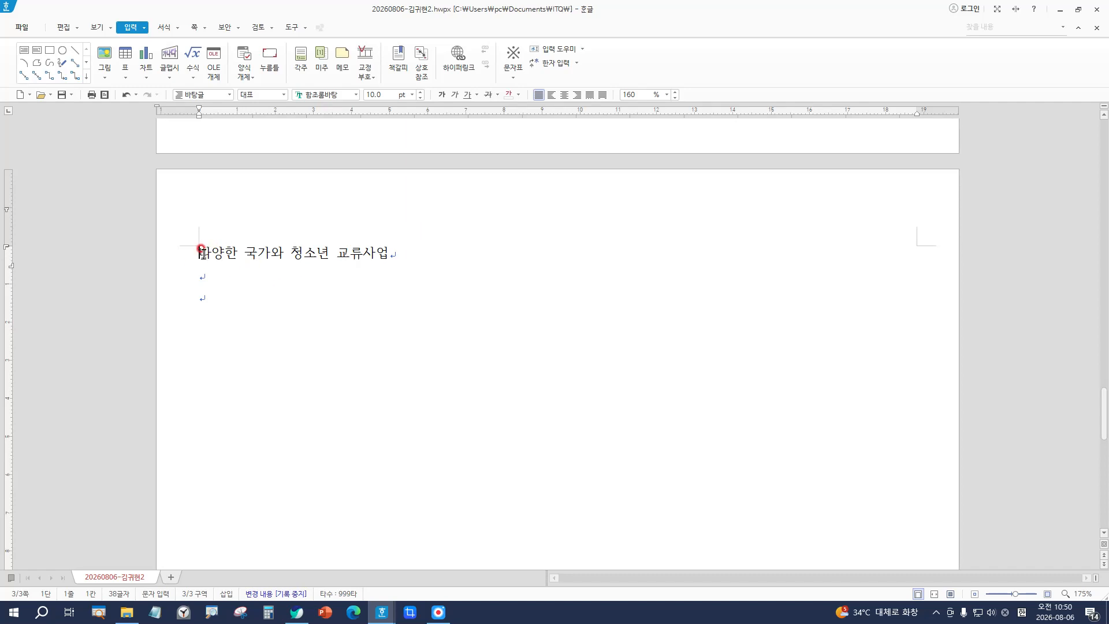
{"action": "key", "text": "Hangul"}
{"action": "left_click", "coordinate": [96, 31]}
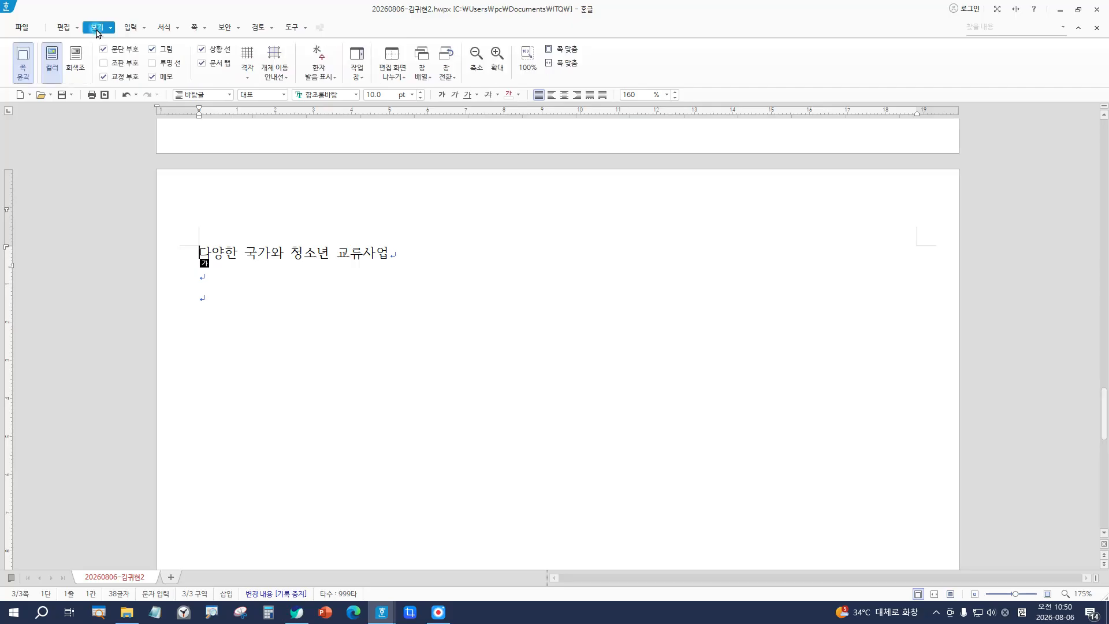
{"action": "left_click", "coordinate": [119, 67]}
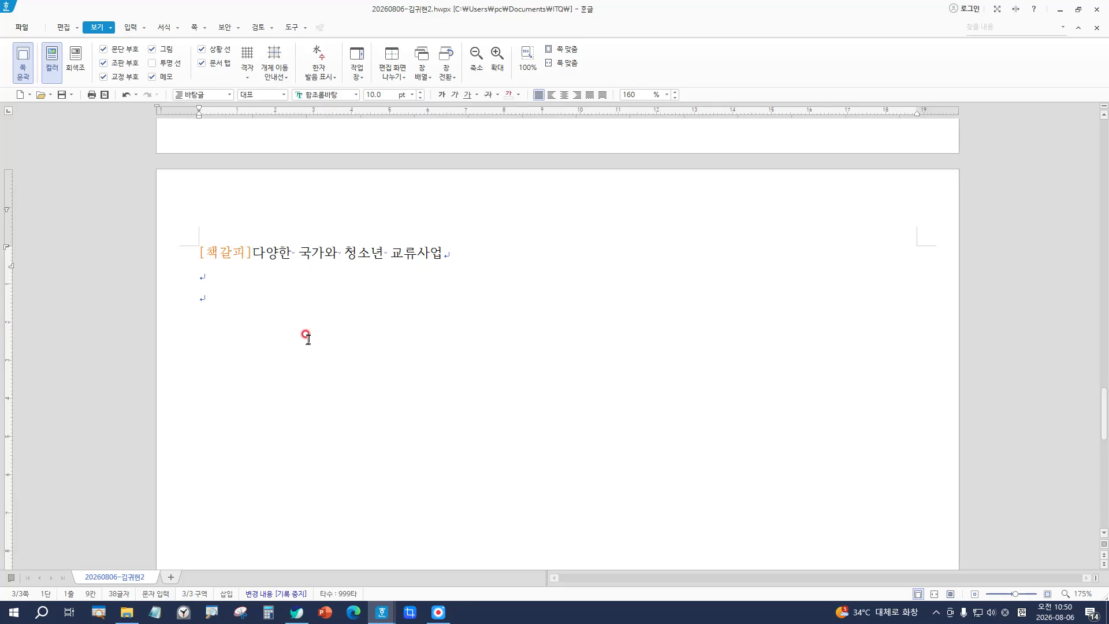
{"action": "key", "text": "Hangul"}
{"action": "left_click", "coordinate": [123, 68]}
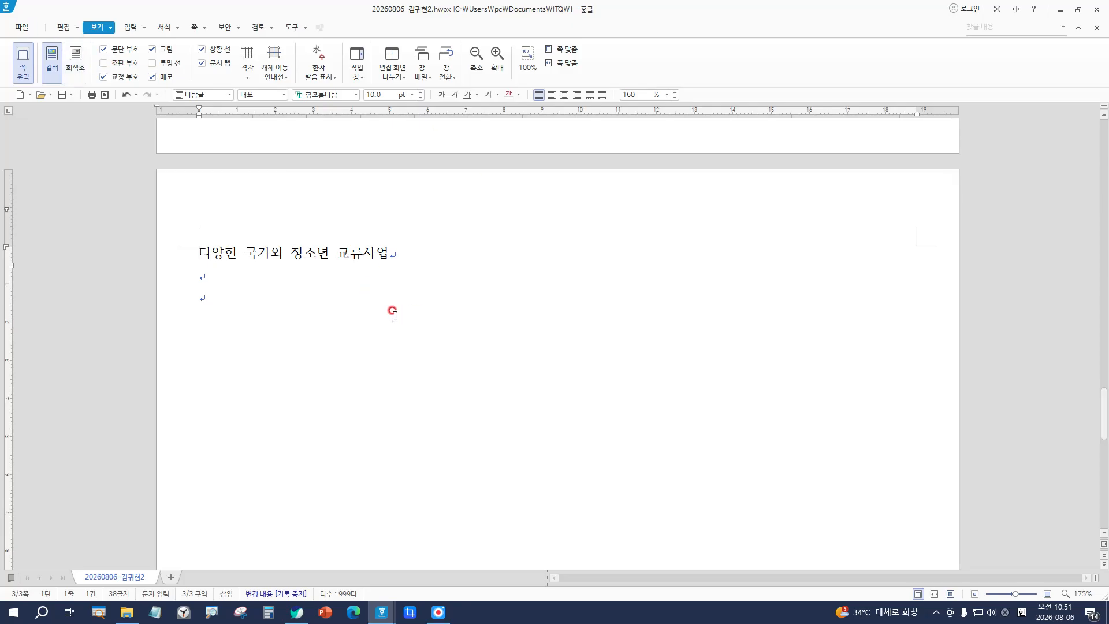
Step: Select the Hankook logo picture on page 2 and bring up its context menu
{"action": "scroll", "coordinate": [389, 310], "scroll_direction": "up", "scroll_amount": 10}
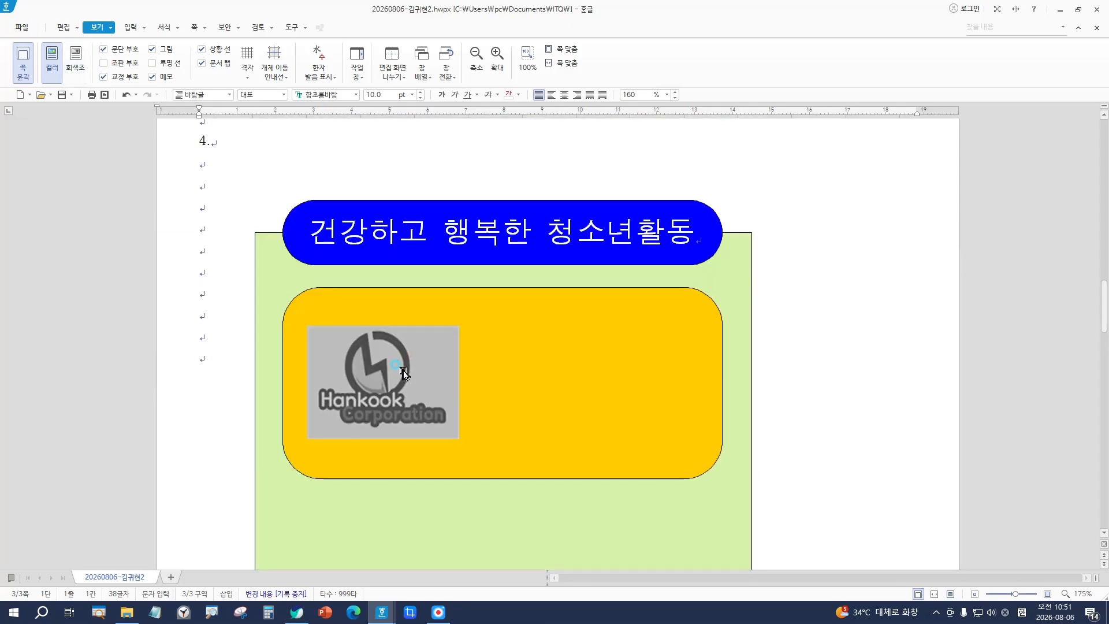
{"action": "left_click", "coordinate": [405, 373]}
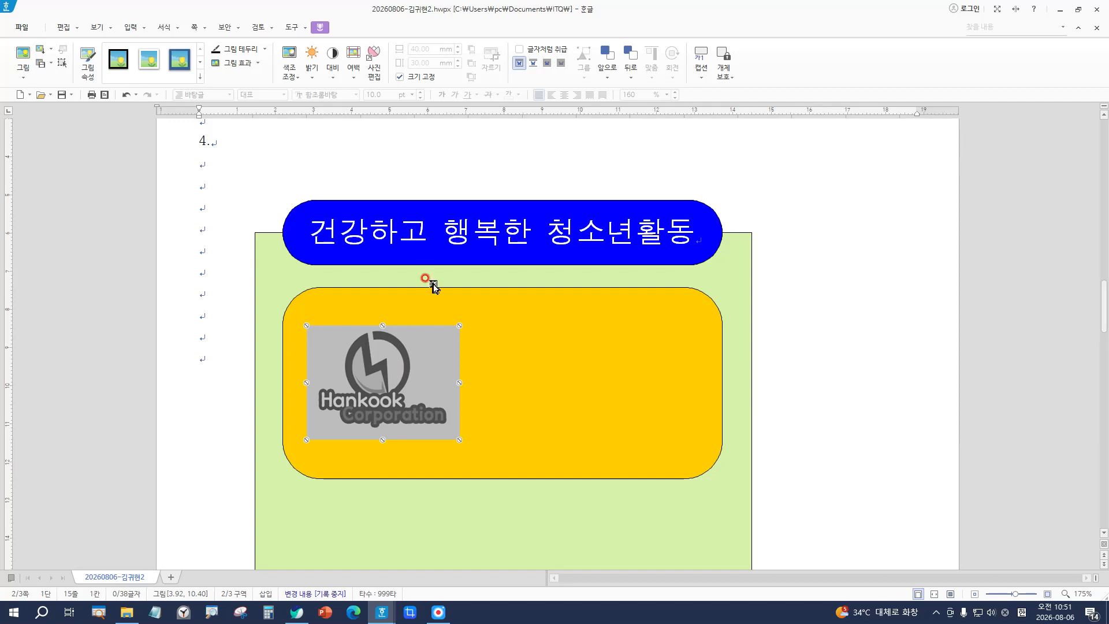
{"action": "left_click", "coordinate": [186, 359]}
{"action": "left_click", "coordinate": [382, 369]}
{"action": "right_click", "coordinate": [394, 364]}
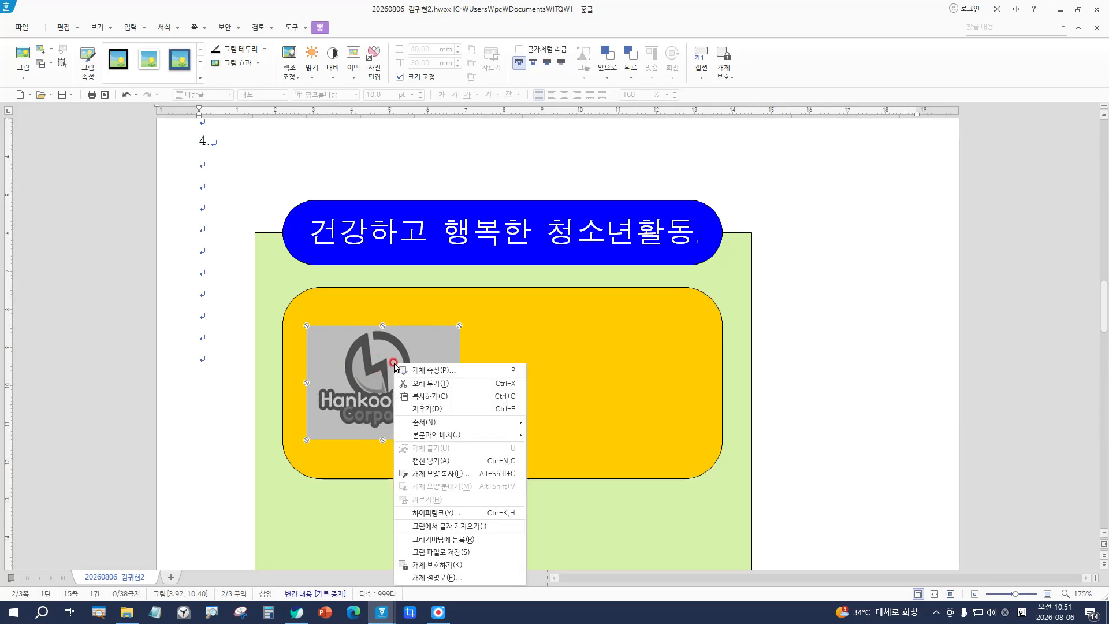
Step: Hyperlink the logo to the '국제의식' bookmark under the 한글 문서 tab
{"action": "left_click", "coordinate": [460, 512]}
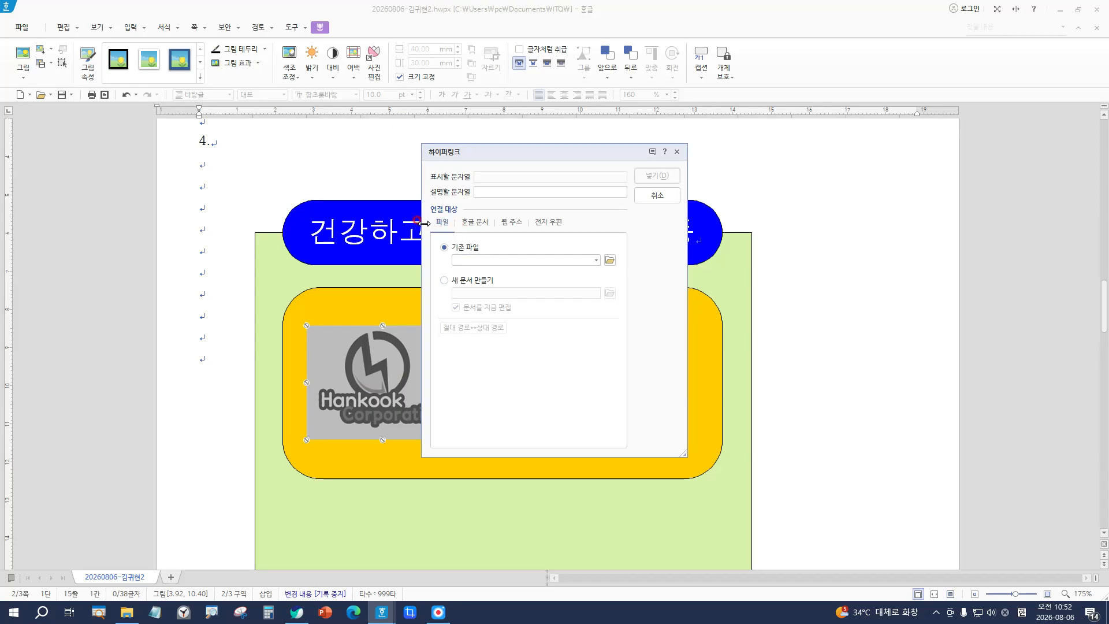
{"action": "left_click", "coordinate": [481, 225]}
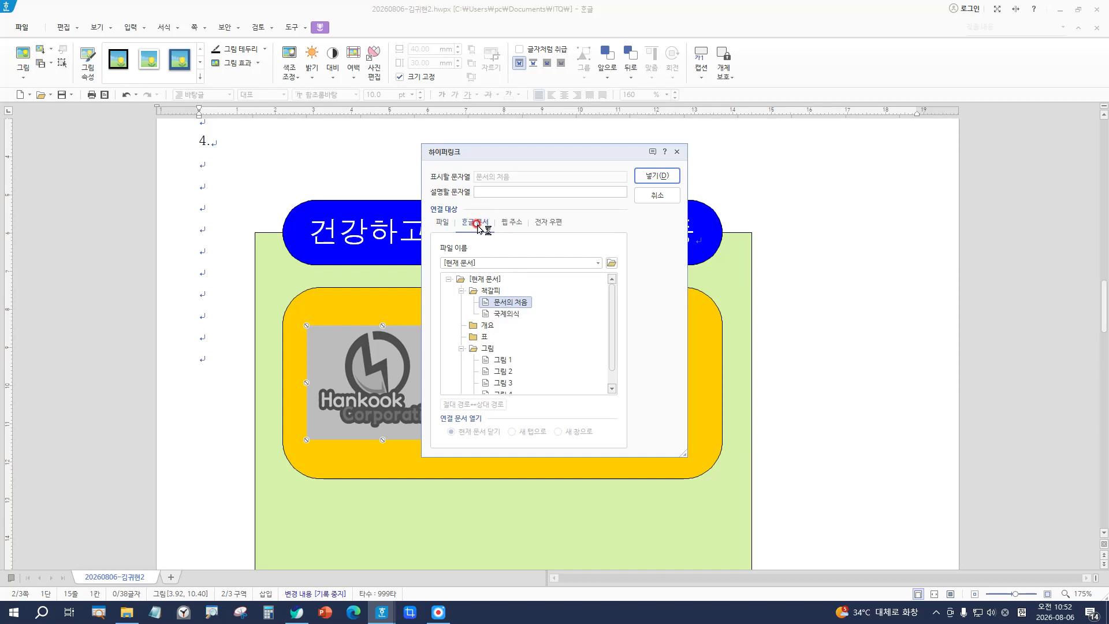
{"action": "left_click", "coordinate": [505, 315]}
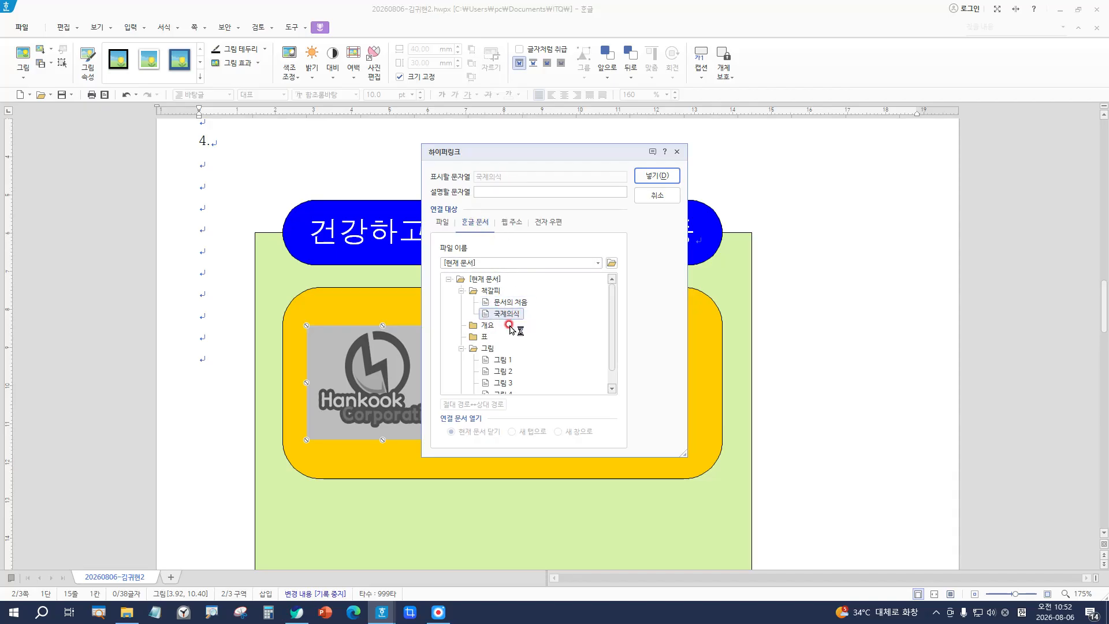
{"action": "left_click", "coordinate": [666, 176]}
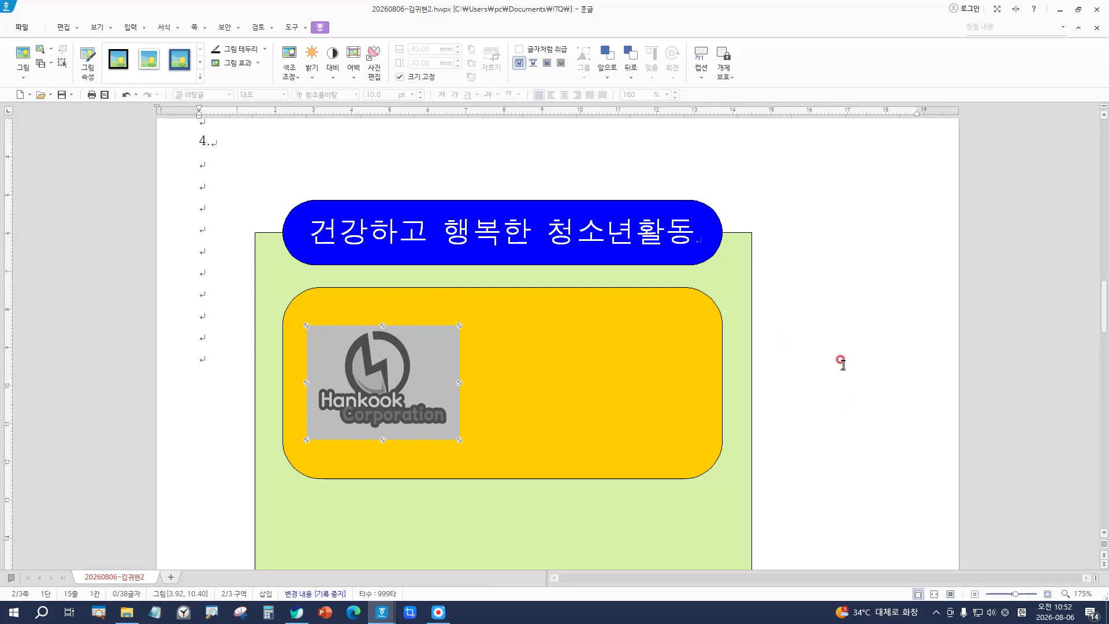
Step: Deselect the logo and jump to the bookmarked heading on page 3, then scroll back up
{"action": "left_click", "coordinate": [202, 313]}
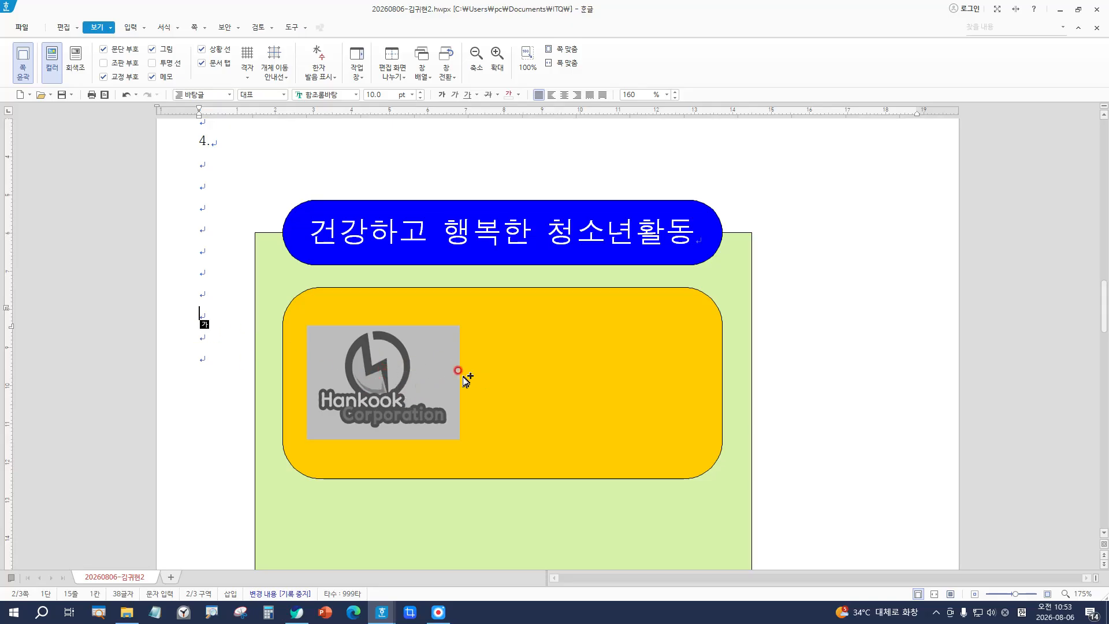
{"action": "key", "text": "ctrl"}
{"action": "key", "text": "Page_Down"}
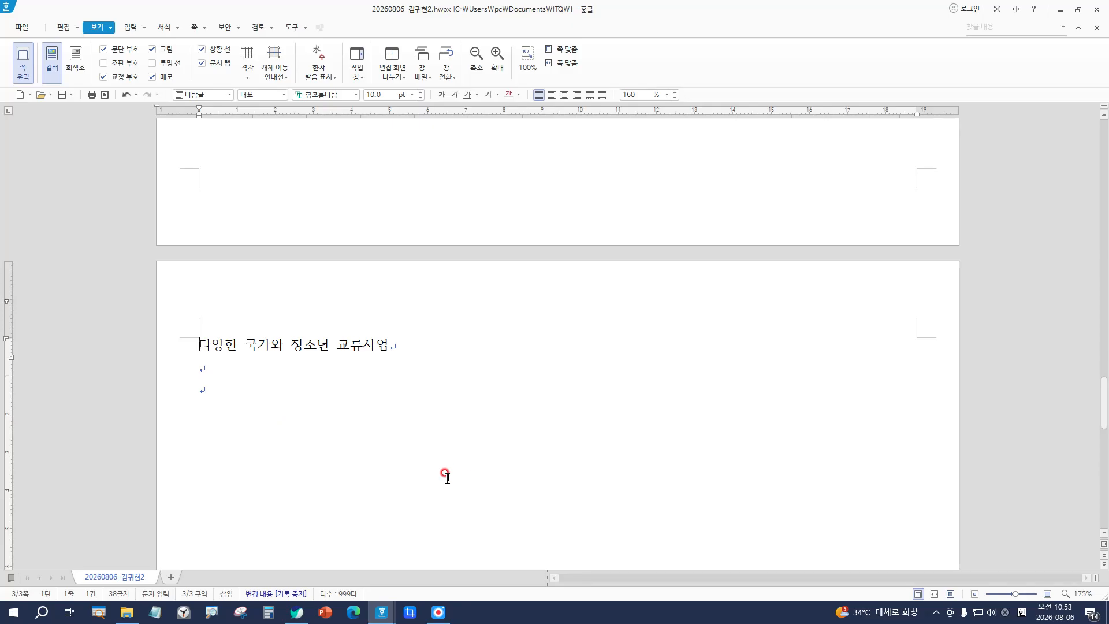
{"action": "scroll", "coordinate": [455, 426], "scroll_direction": "up", "scroll_amount": 10}
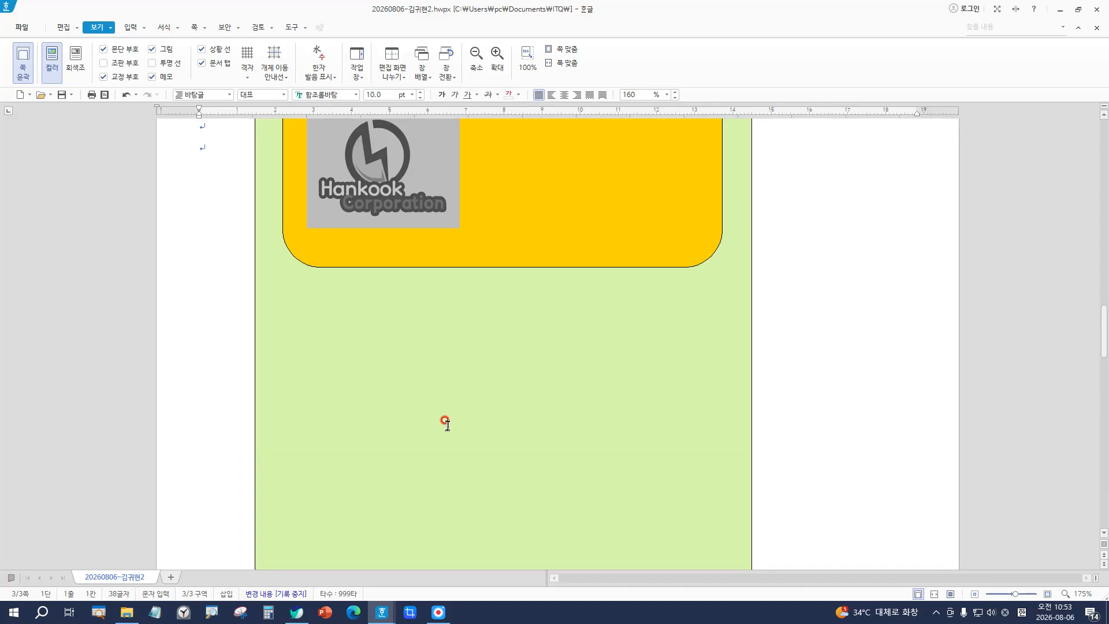
{"action": "scroll", "coordinate": [447, 425], "scroll_direction": "up", "scroll_amount": 4}
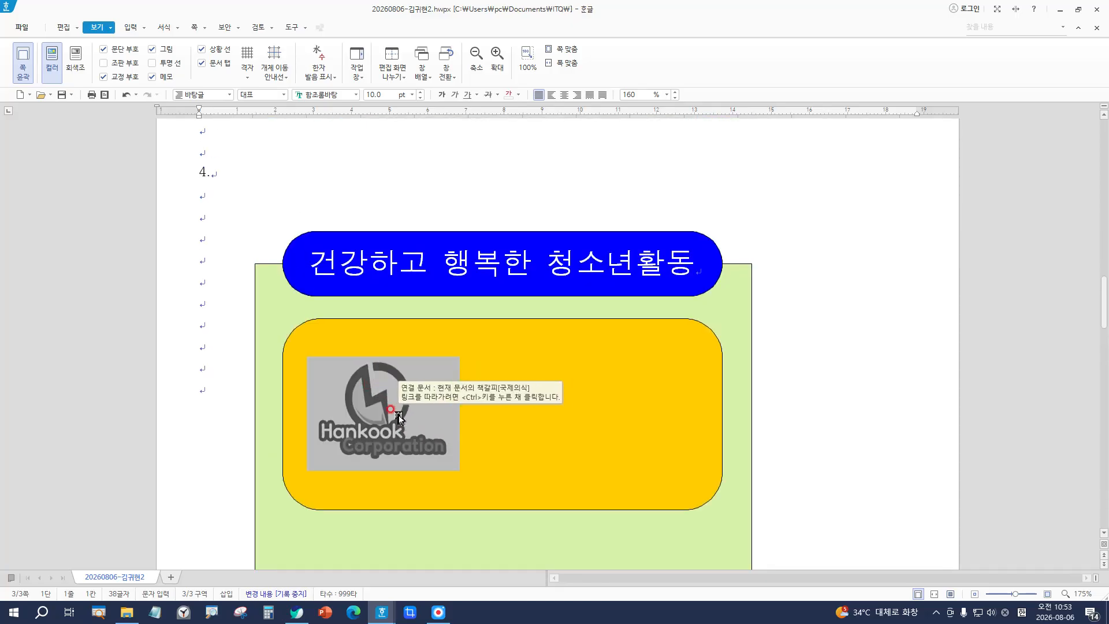
{"action": "left_click", "coordinate": [439, 434]}
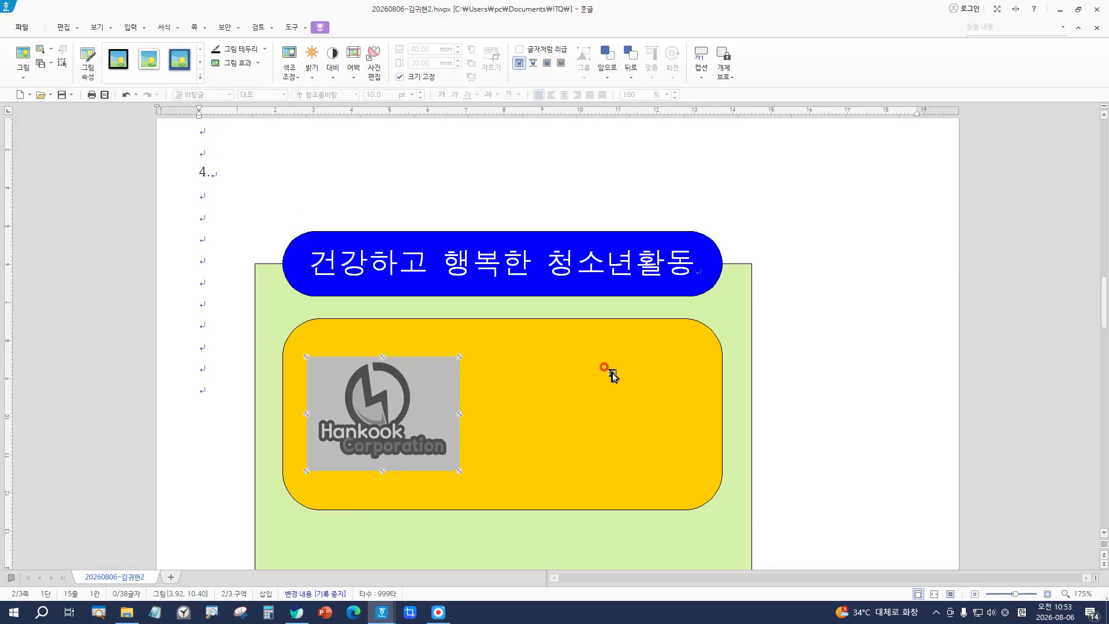
{"action": "left_click", "coordinate": [202, 345]}
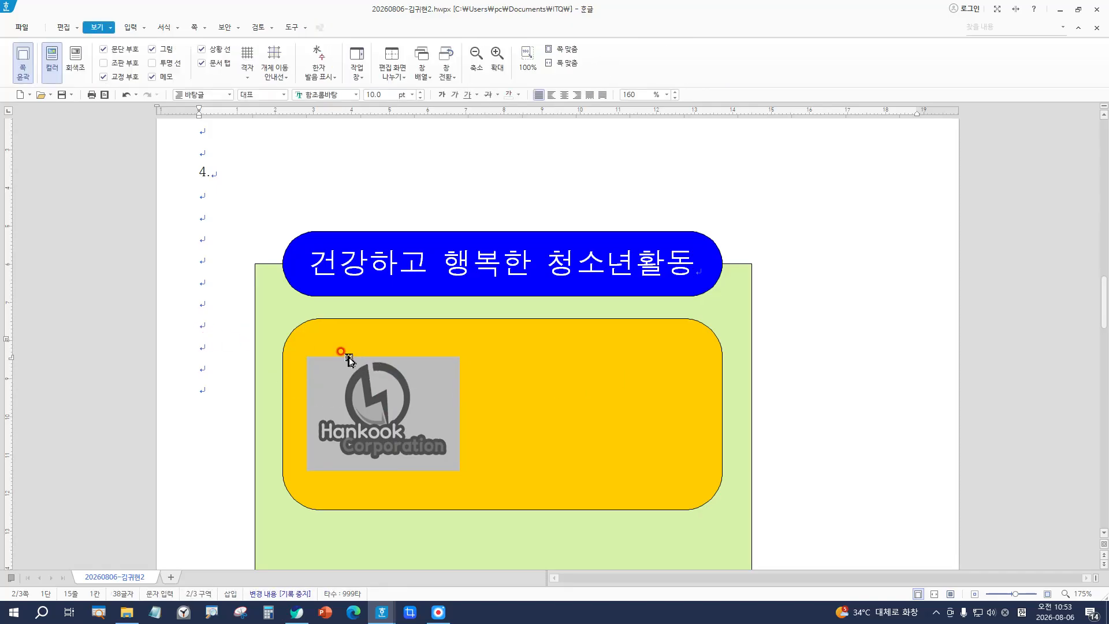
{"action": "scroll", "coordinate": [345, 381], "scroll_direction": "down", "scroll_amount": 2}
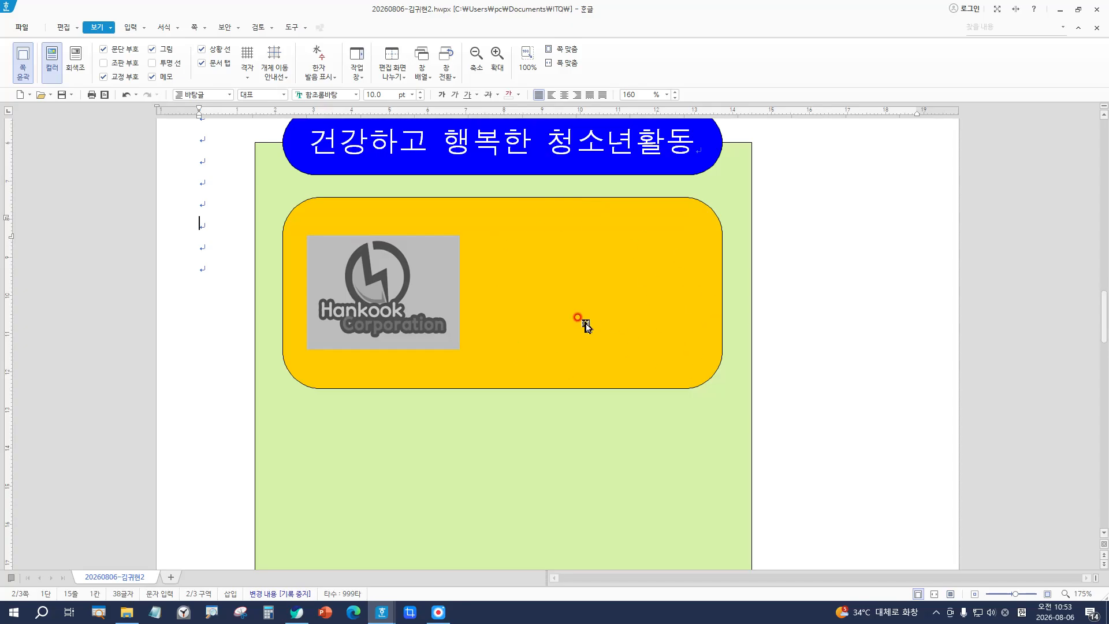
{"action": "key", "text": "Hangul"}
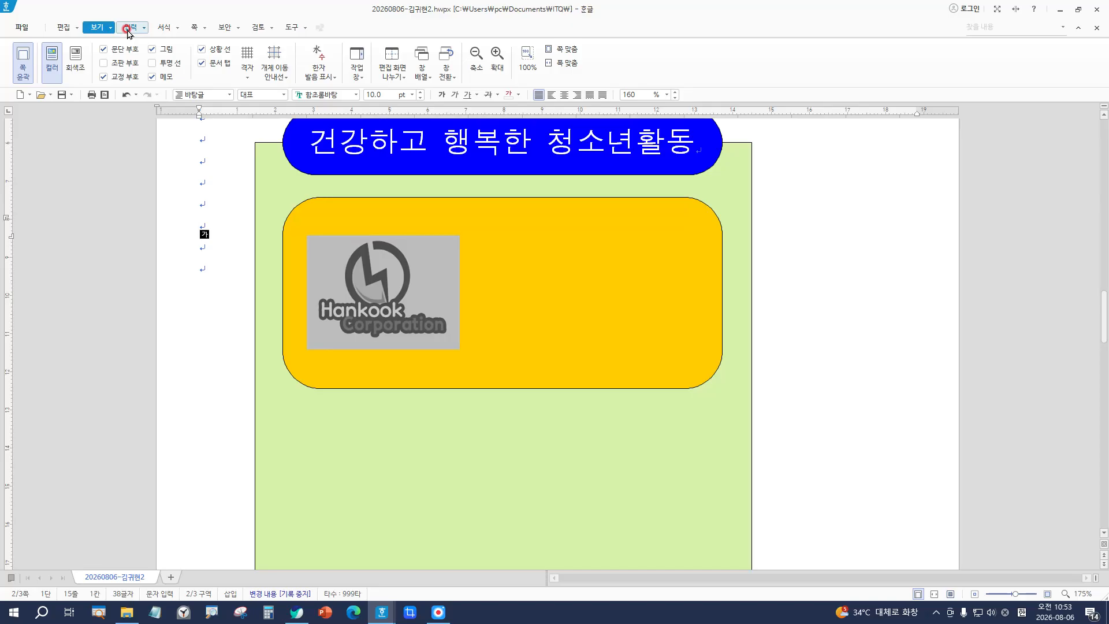
Step: Create a WordArt reading '가지창출' with the 육각형 (hexagon) shape, moving on to its font
{"action": "left_click", "coordinate": [127, 29]}
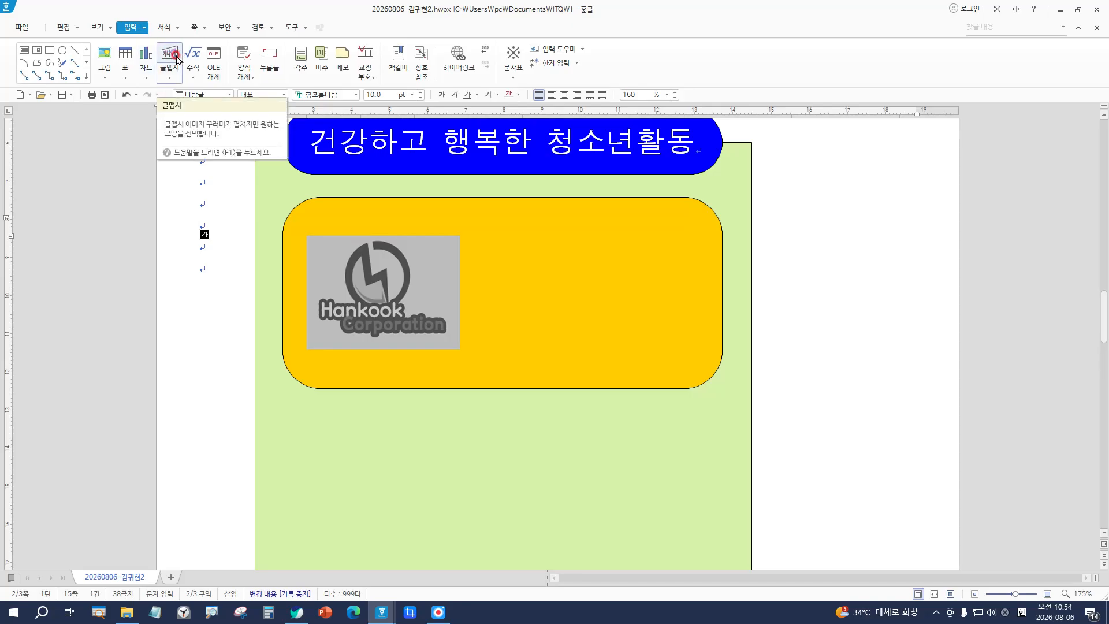
{"action": "left_click", "coordinate": [168, 84]}
{"action": "left_click", "coordinate": [169, 69]}
{"action": "left_click", "coordinate": [170, 55]}
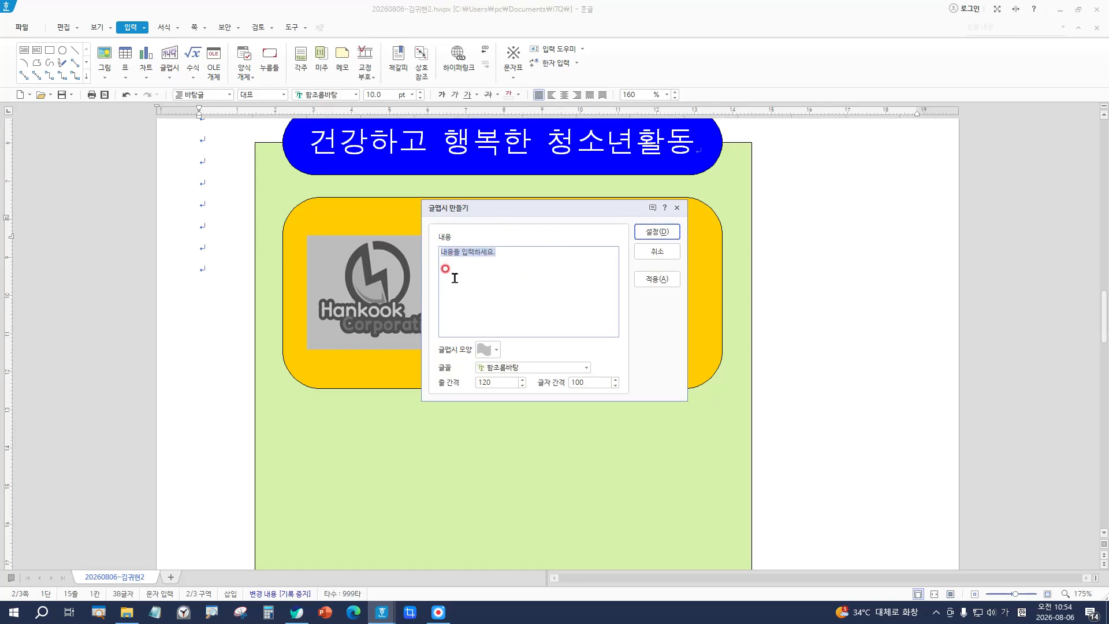
{"action": "type", "text": "가지창조ㄹ"}
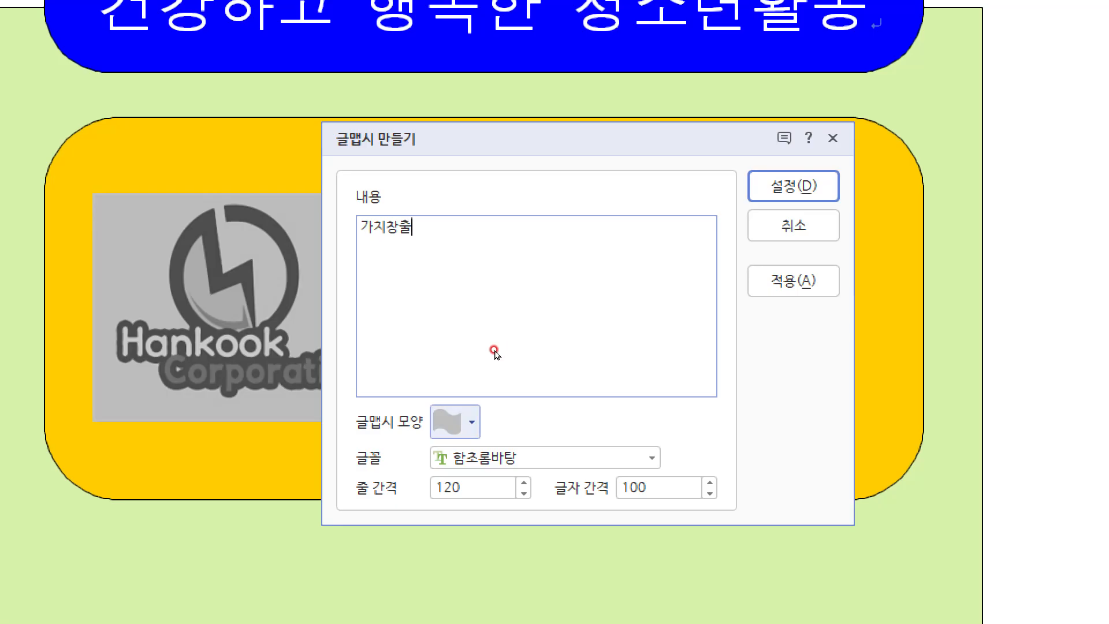
{"action": "left_click", "coordinate": [456, 422]}
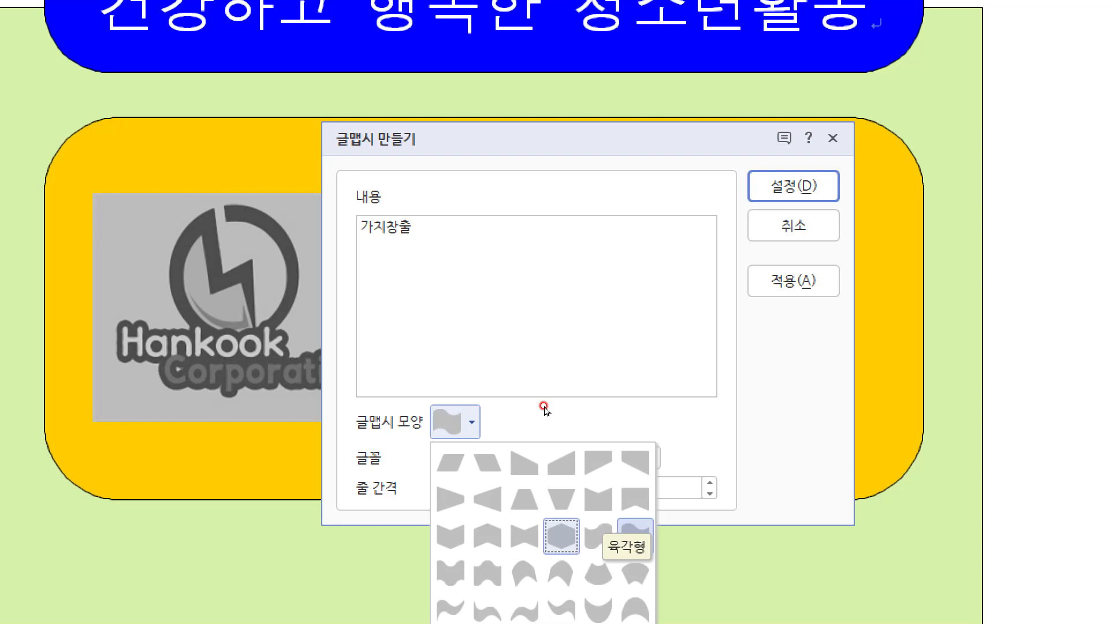
{"action": "key", "text": "Return"}
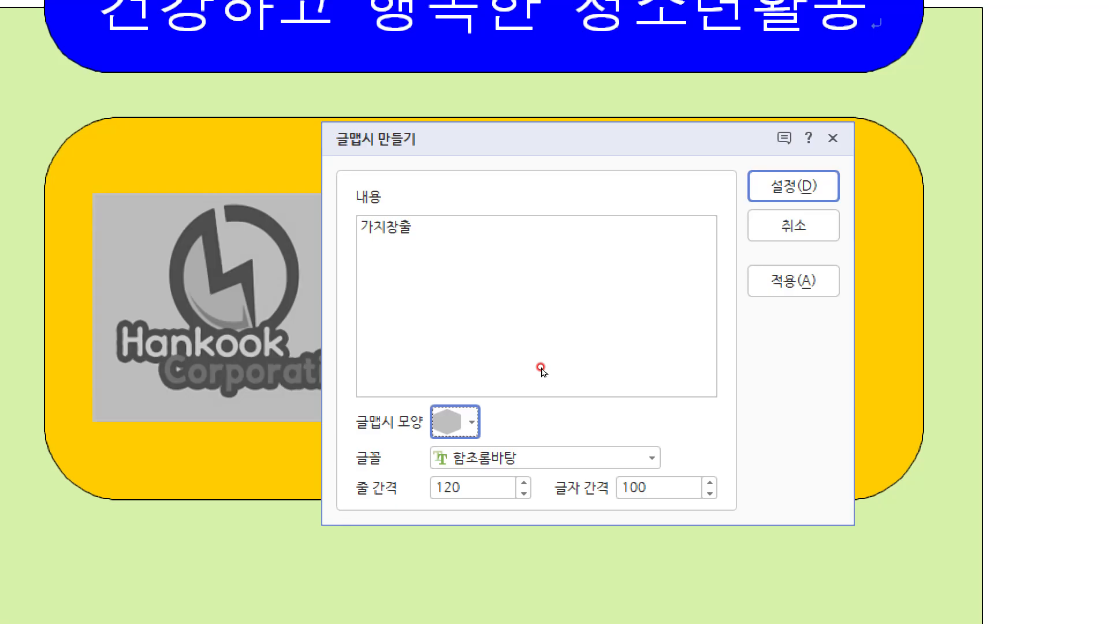
{"action": "key", "text": "Tab"}
{"action": "key", "text": "Down"}
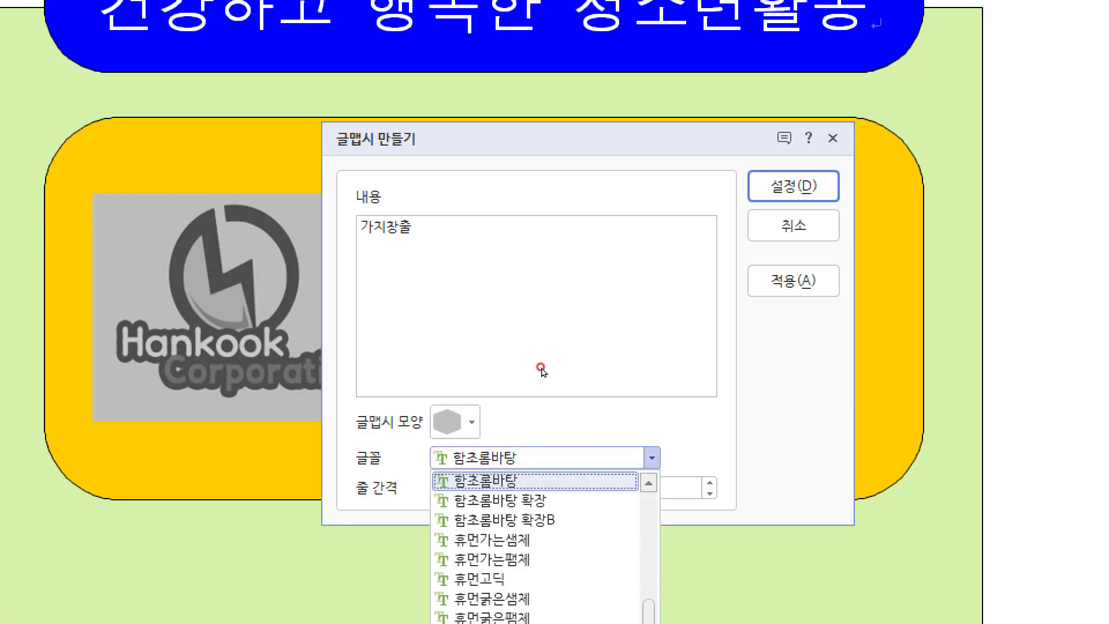
Step: Browse the WordArt font list, keeping 함초롬바탕 at first, then choose 굴림
{"action": "left_click", "coordinate": [541, 369]}
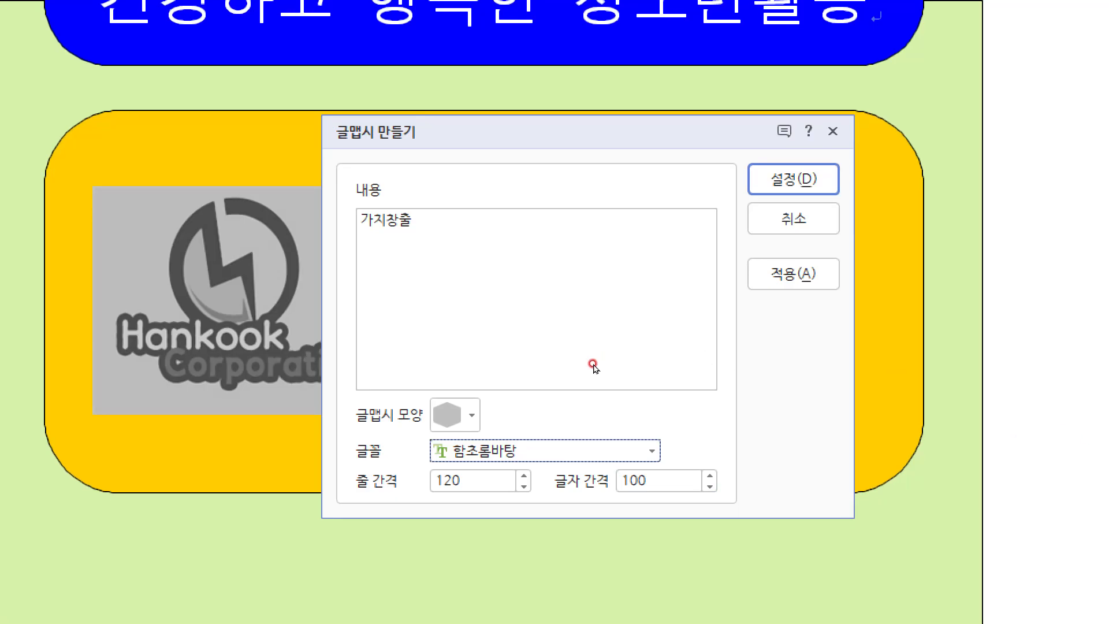
{"action": "key", "text": "alt+Down"}
{"action": "key", "text": "Escape"}
{"action": "key", "text": "alt+Down"}
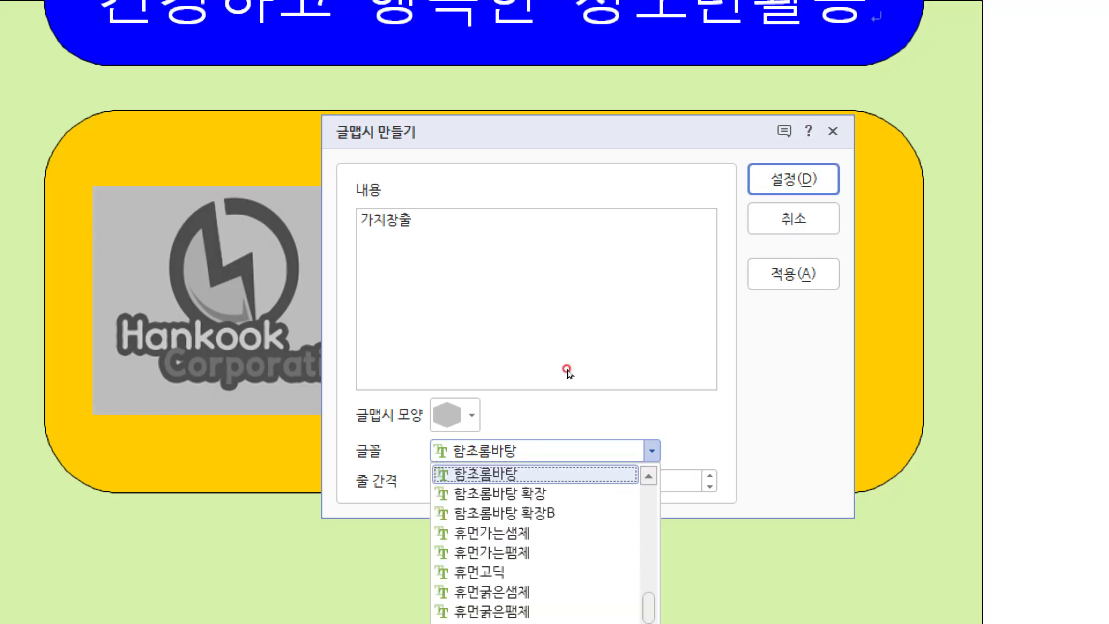
{"action": "key", "text": "Escape"}
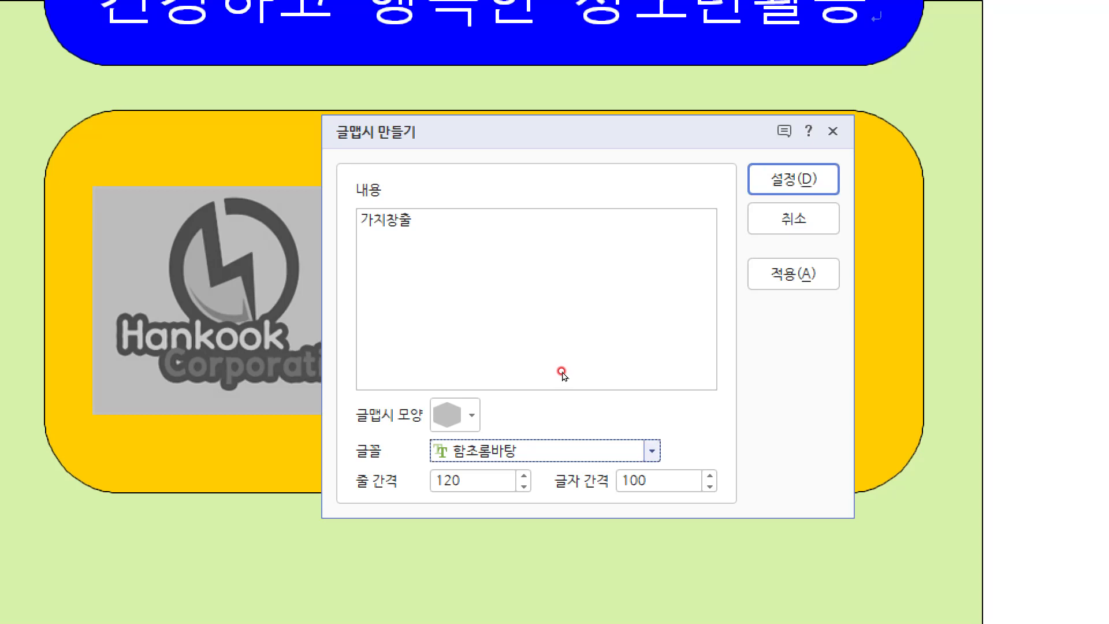
{"action": "key", "text": "alt+Down"}
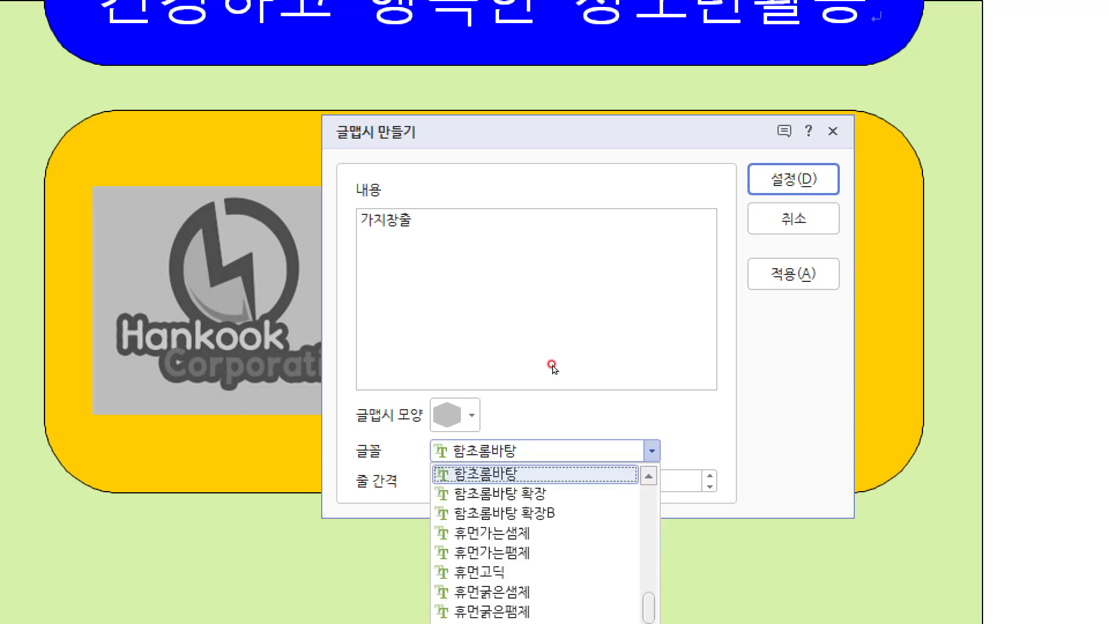
{"action": "scroll", "coordinate": [508, 557], "scroll_direction": "up", "scroll_amount": 6}
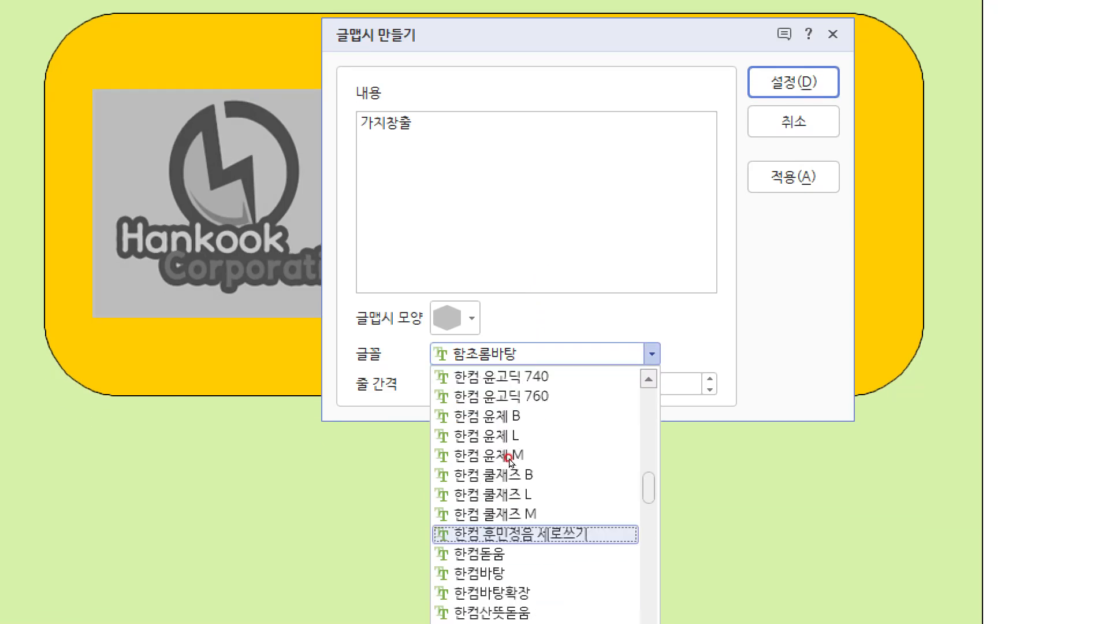
{"action": "scroll", "coordinate": [511, 463], "scroll_direction": "up", "scroll_amount": 15}
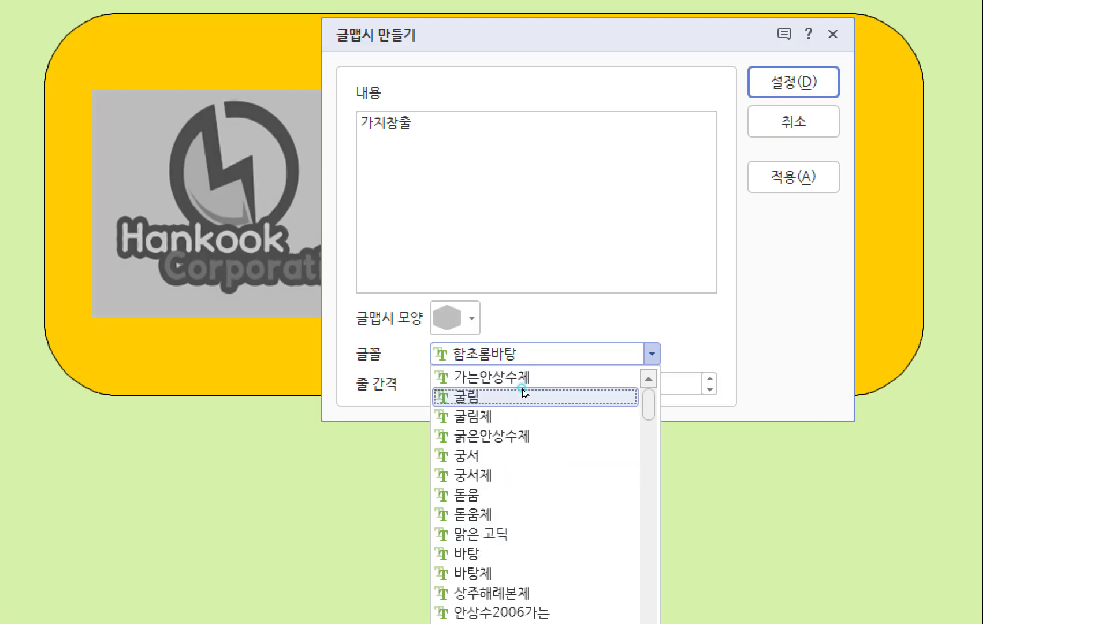
{"action": "left_click", "coordinate": [523, 393]}
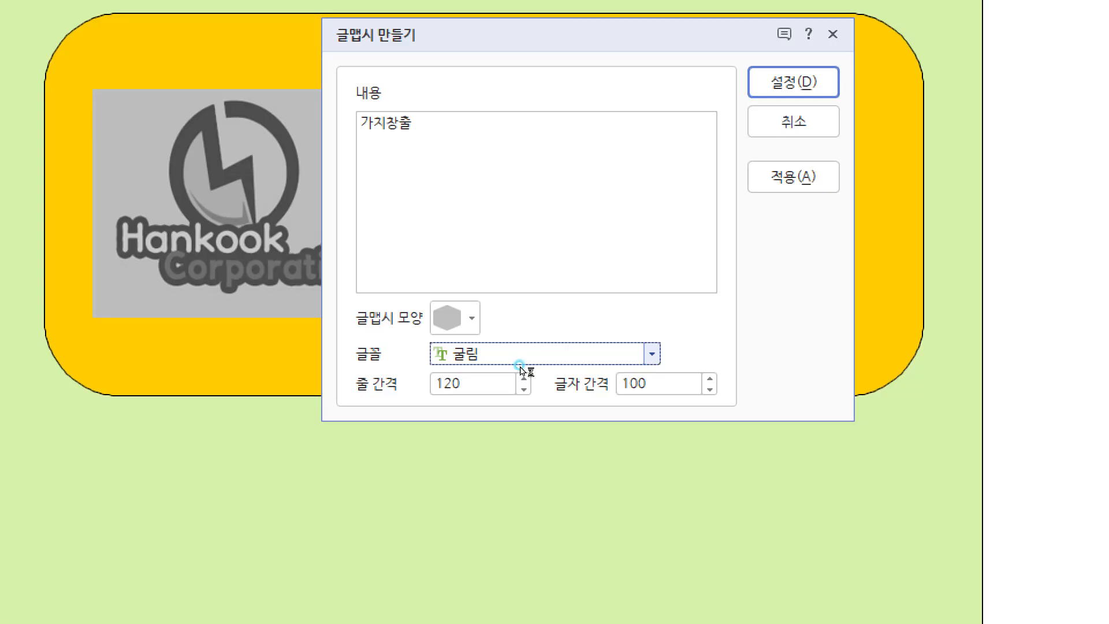
Step: Switch the WordArt font to 함초롬돋움 확장
{"action": "left_click", "coordinate": [519, 364]}
{"action": "scroll", "coordinate": [538, 434], "scroll_direction": "down", "scroll_amount": 15}
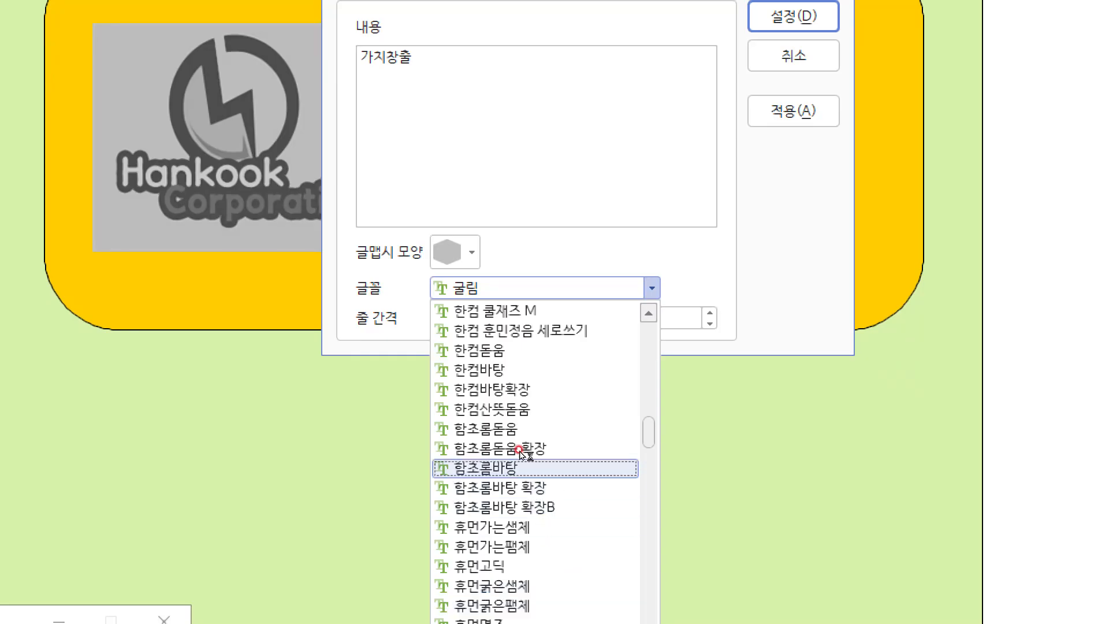
{"action": "left_click", "coordinate": [518, 449]}
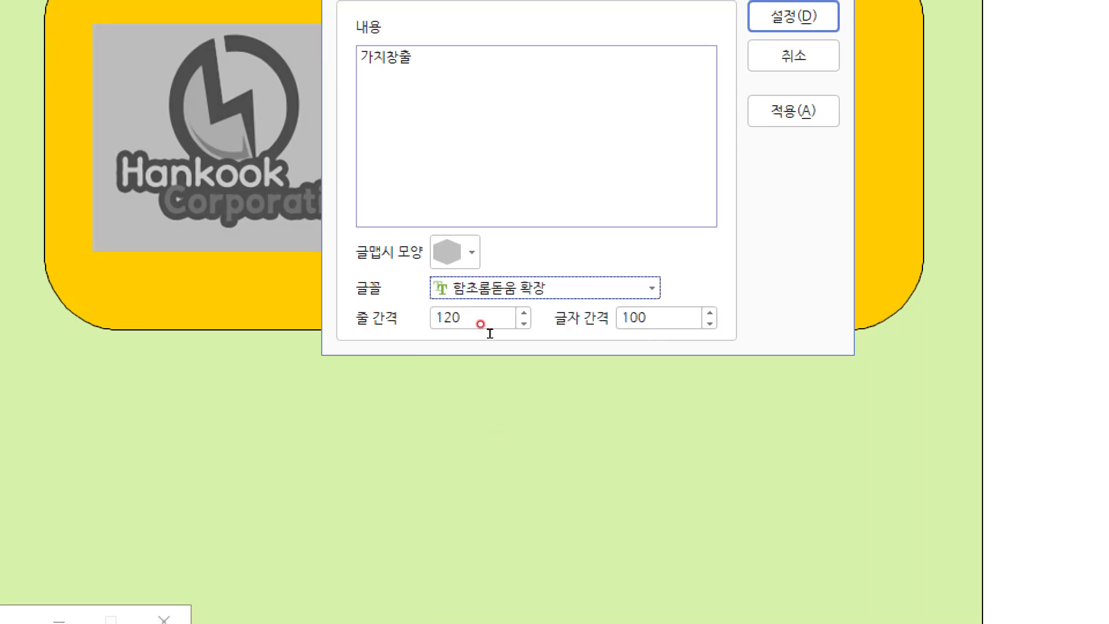
Step: Scroll to the top of the 글꼴 list and select 굴림 for the WordArt
{"action": "left_click", "coordinate": [546, 370]}
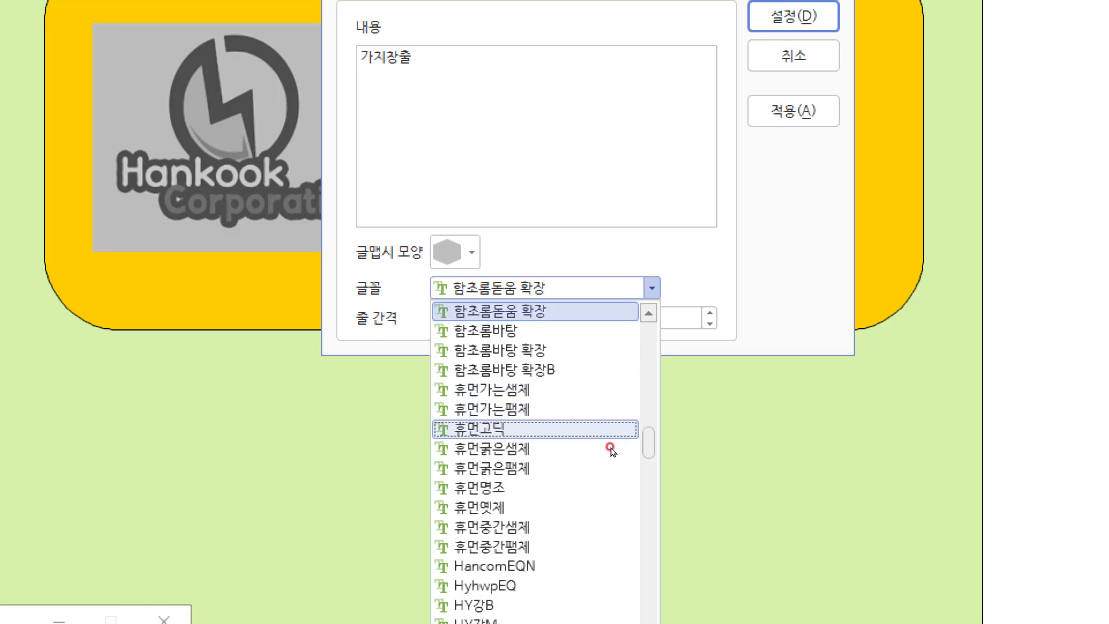
{"action": "scroll", "coordinate": [583, 445], "scroll_direction": "up", "scroll_amount": 10}
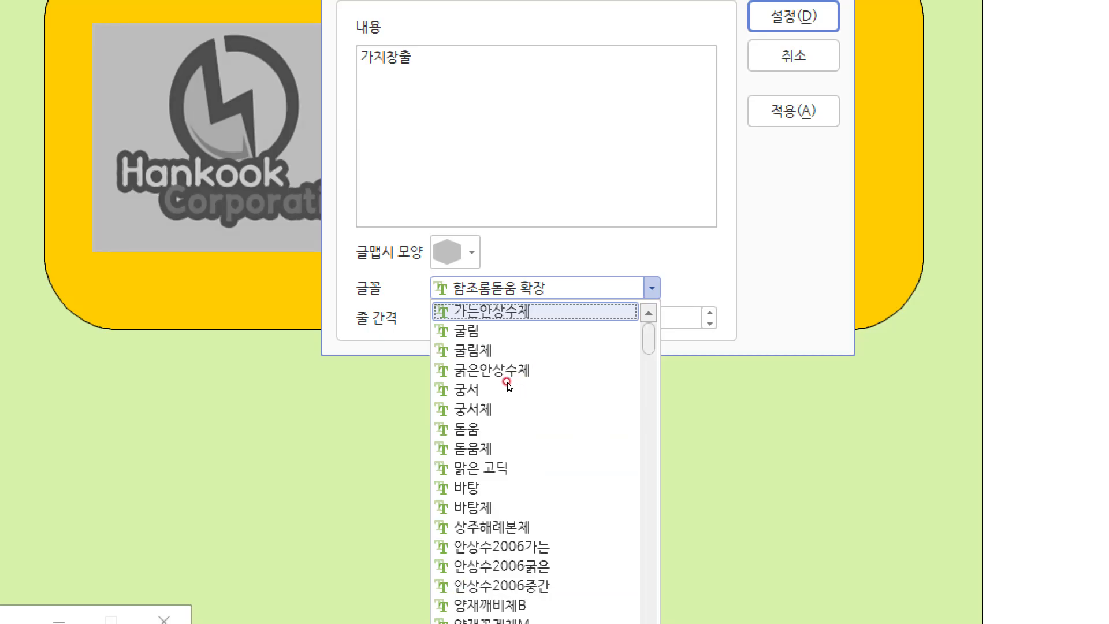
{"action": "key", "text": "Return"}
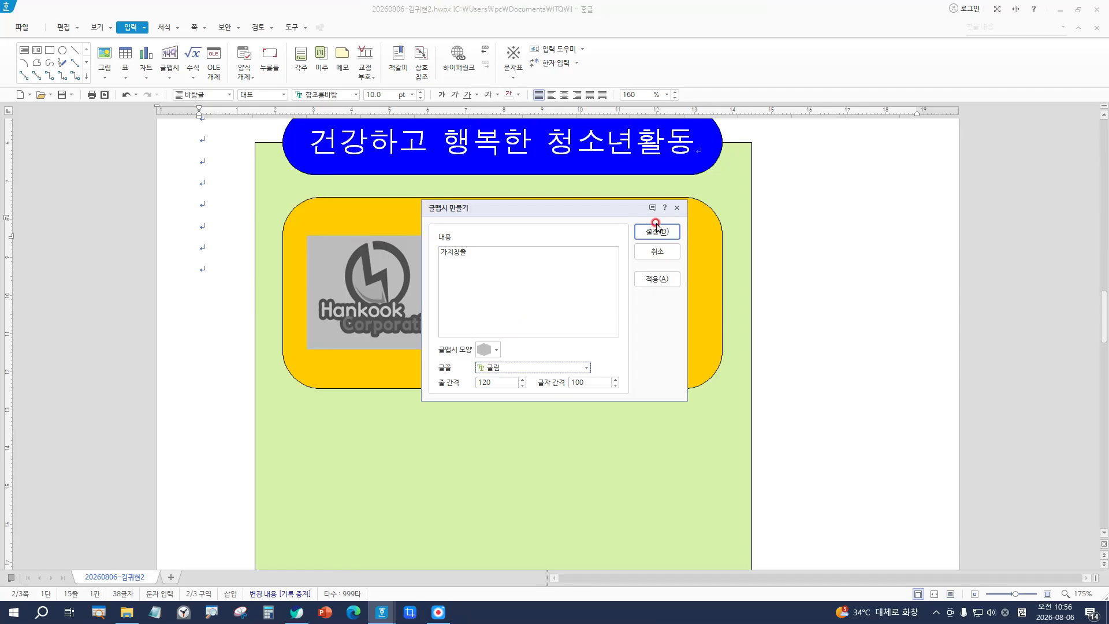
Step: Insert the 가치창출 WordArt, drag it into the yellow panel beside the logo, and open 개체 속성
{"action": "left_click", "coordinate": [657, 227]}
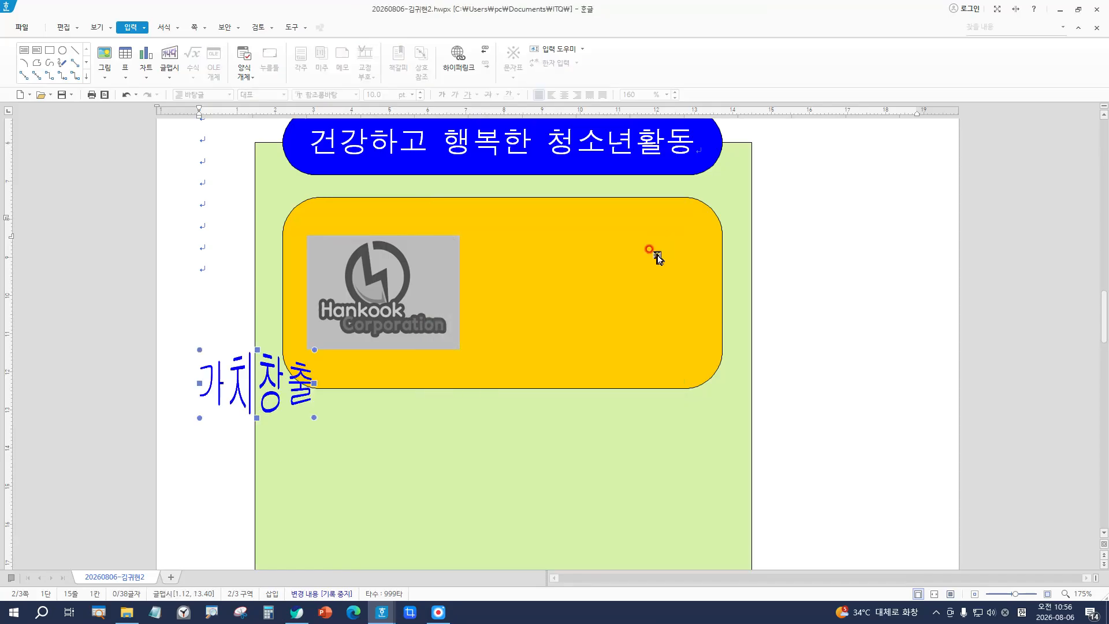
{"action": "left_click", "coordinate": [271, 367]}
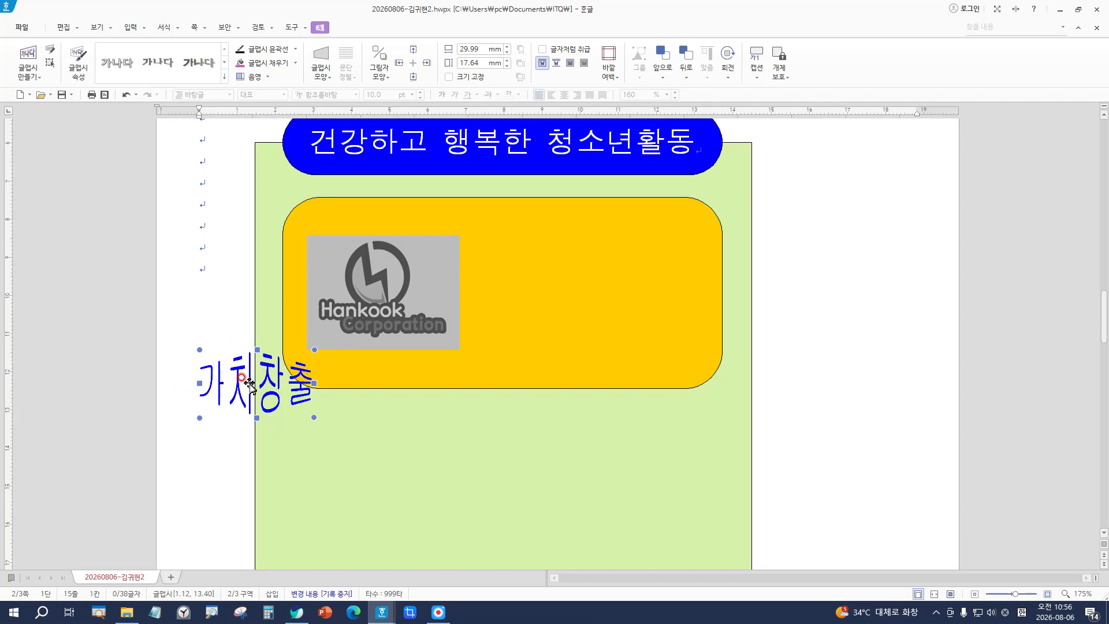
{"action": "left_click_drag", "start_coordinate": [250, 383], "coordinate": [548, 271]}
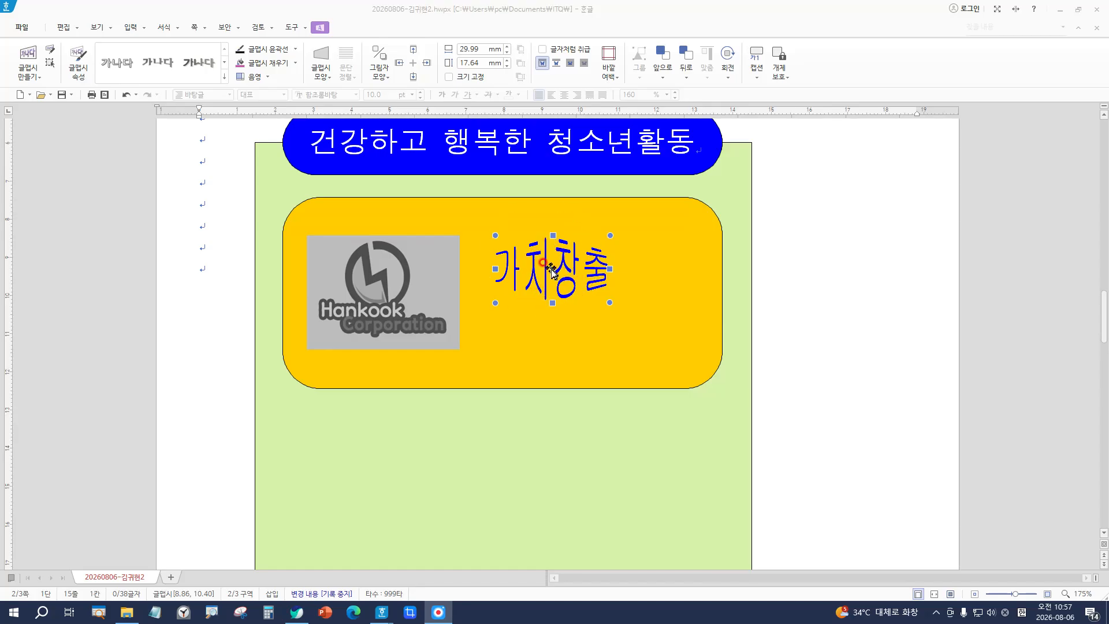
{"action": "double_click", "coordinate": [550, 267]}
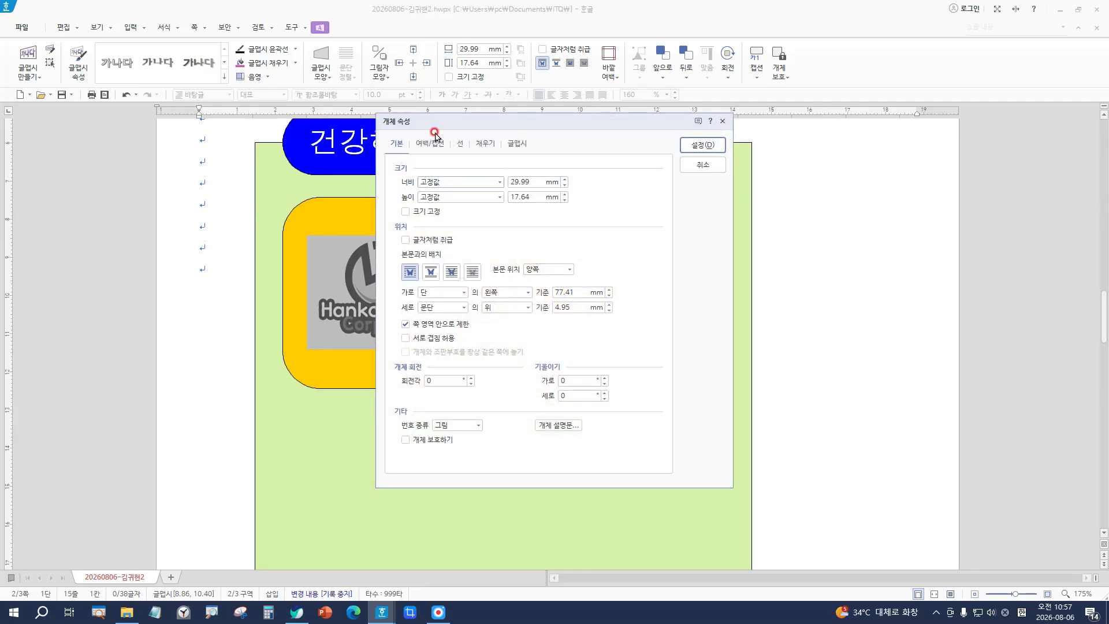
Step: Set the WordArt to width 50 and height 35 with 크기 고정 checked
{"action": "left_click_drag", "start_coordinate": [538, 182], "coordinate": [512, 181]}
{"action": "type", "text": "50"}
{"action": "key", "text": "Tab"}
{"action": "type", "text": "35"}
{"action": "key", "text": "Tab"}
{"action": "key", "text": "space"}
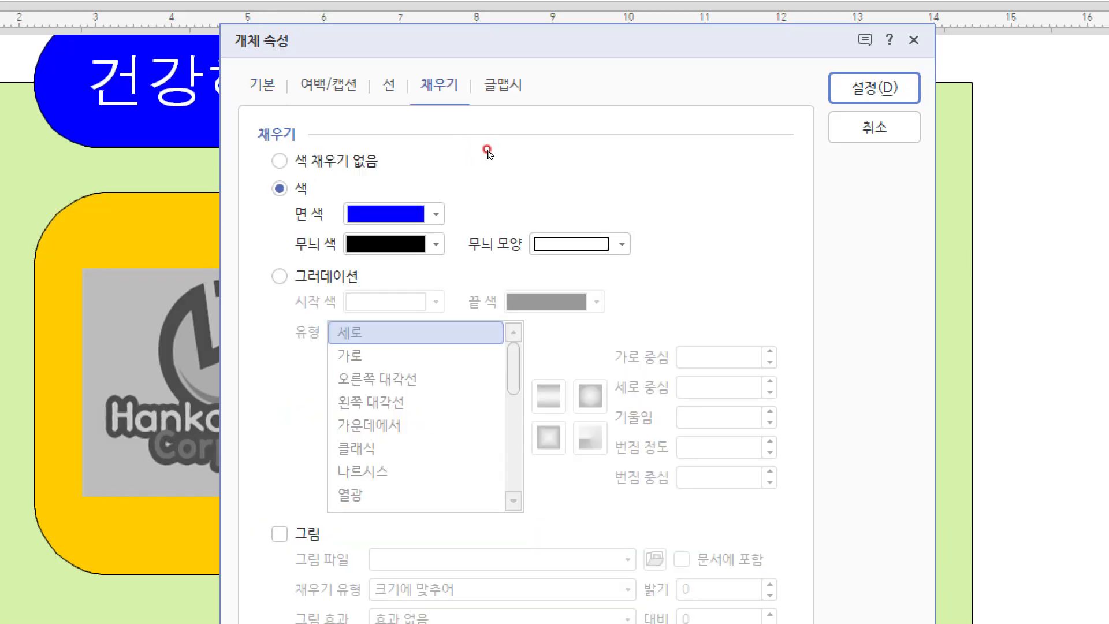
Step: Give the WordArt a red 면 색 fill and apply the properties
{"action": "left_click", "coordinate": [442, 206]}
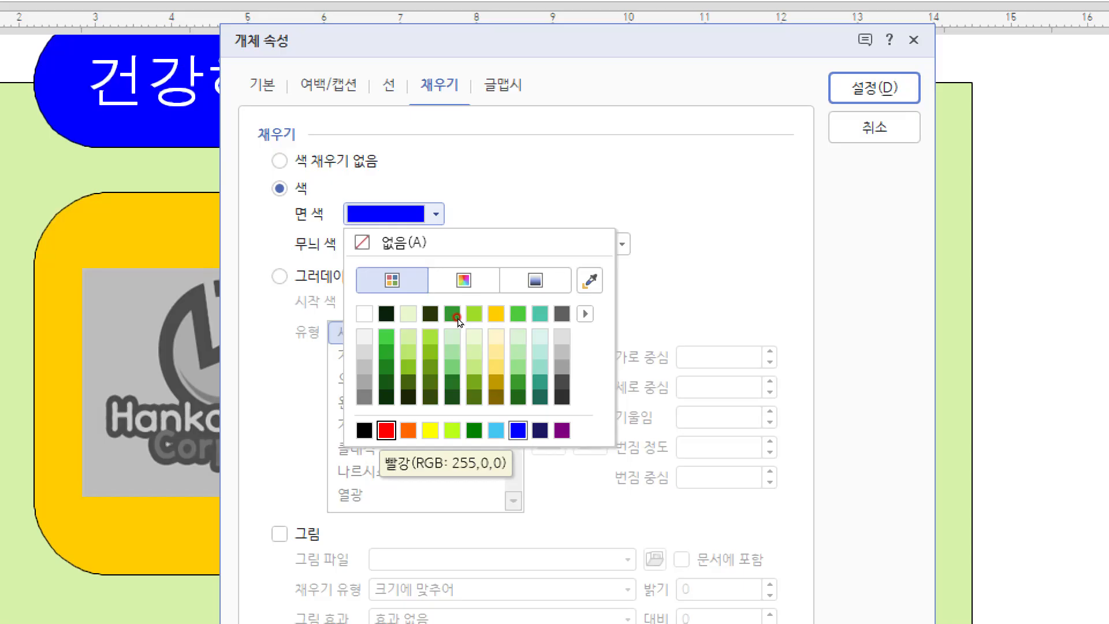
{"action": "key", "text": "Return"}
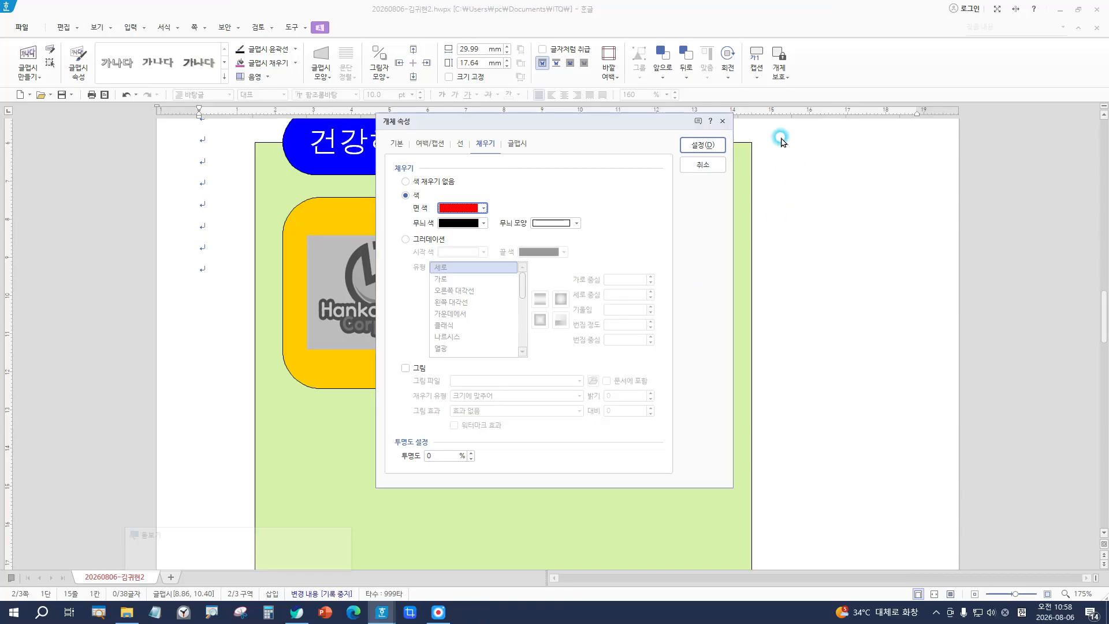
{"action": "left_click", "coordinate": [708, 145]}
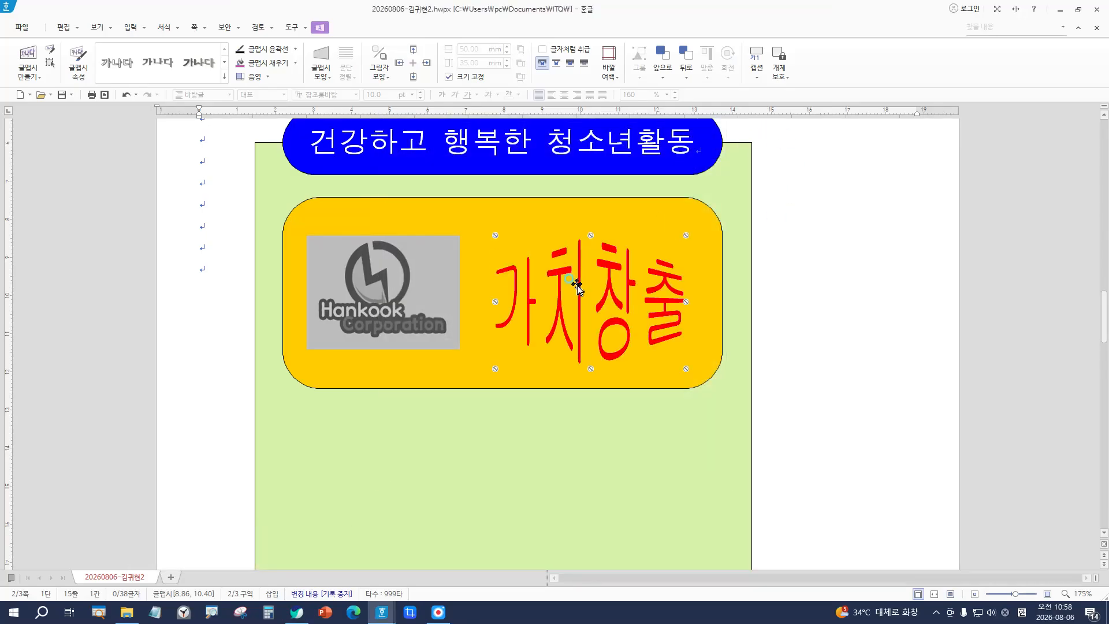
Step: Nudge the red 가치창출 WordArt slightly higher in the yellow panel and check the page layout
{"action": "left_click", "coordinate": [570, 273]}
{"action": "left_click_drag", "start_coordinate": [575, 280], "coordinate": [576, 279]}
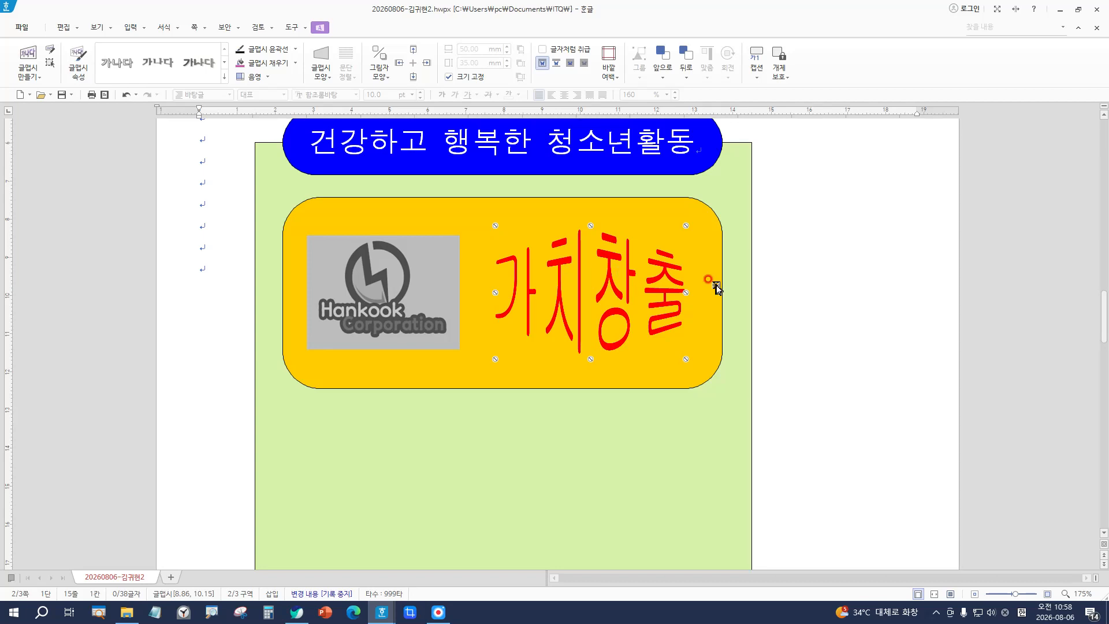
{"action": "scroll", "coordinate": [811, 319], "scroll_direction": "up", "scroll_amount": 2}
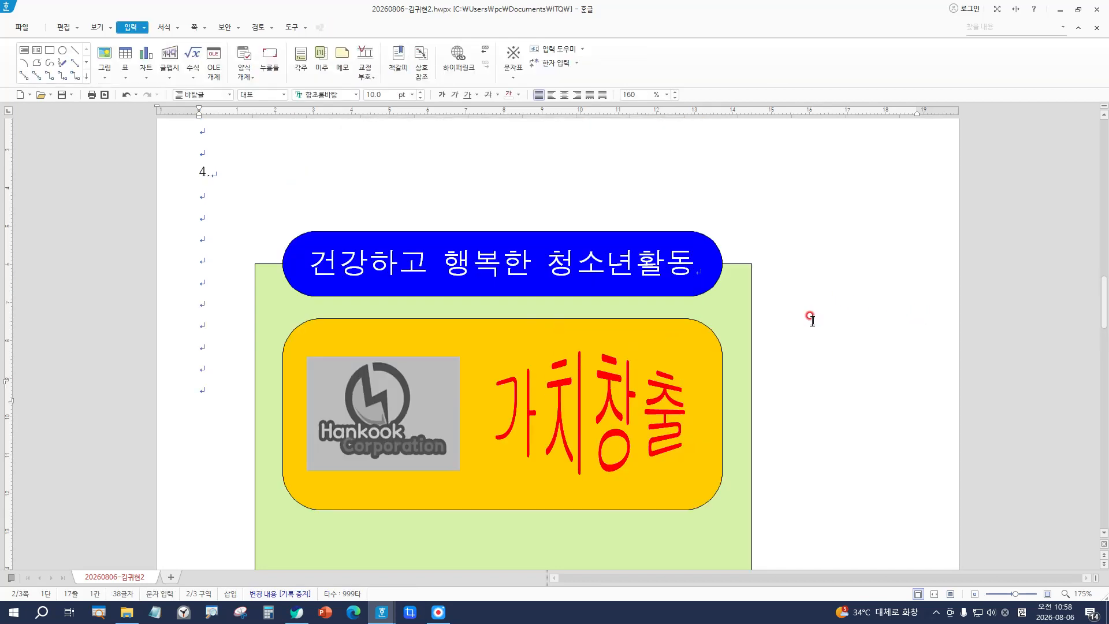
{"action": "scroll", "coordinate": [812, 319], "scroll_direction": "down", "scroll_amount": 3}
{"action": "scroll", "coordinate": [812, 319], "scroll_direction": "down", "scroll_amount": 5, "text": "ctrl"}
{"action": "scroll", "coordinate": [803, 327], "scroll_direction": "down", "scroll_amount": 2}
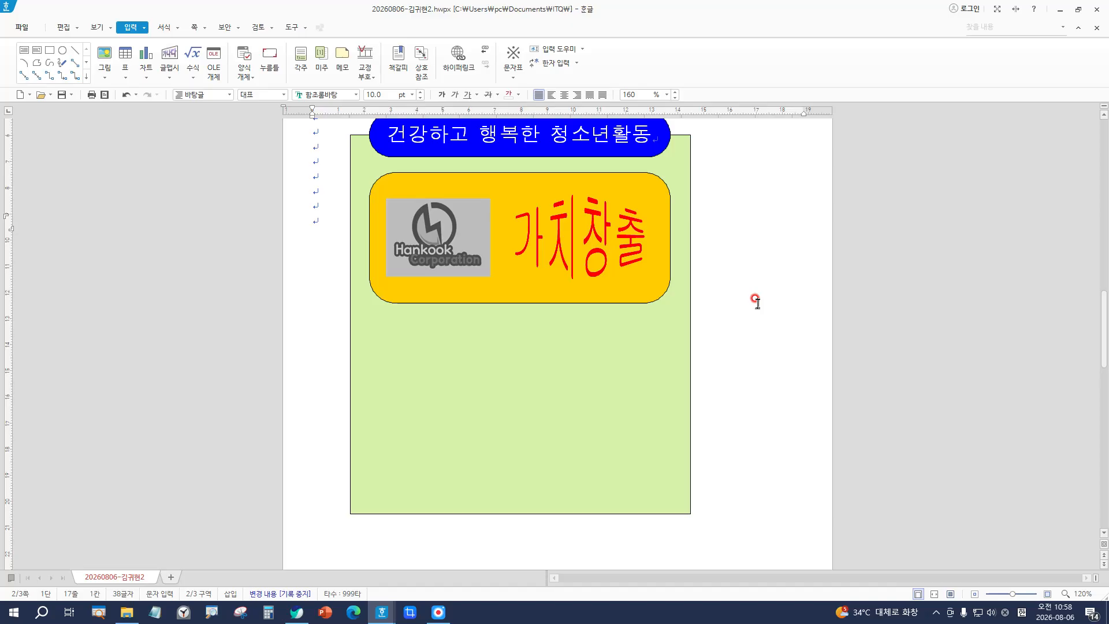
{"action": "scroll", "coordinate": [757, 302], "scroll_direction": "up", "scroll_amount": 1}
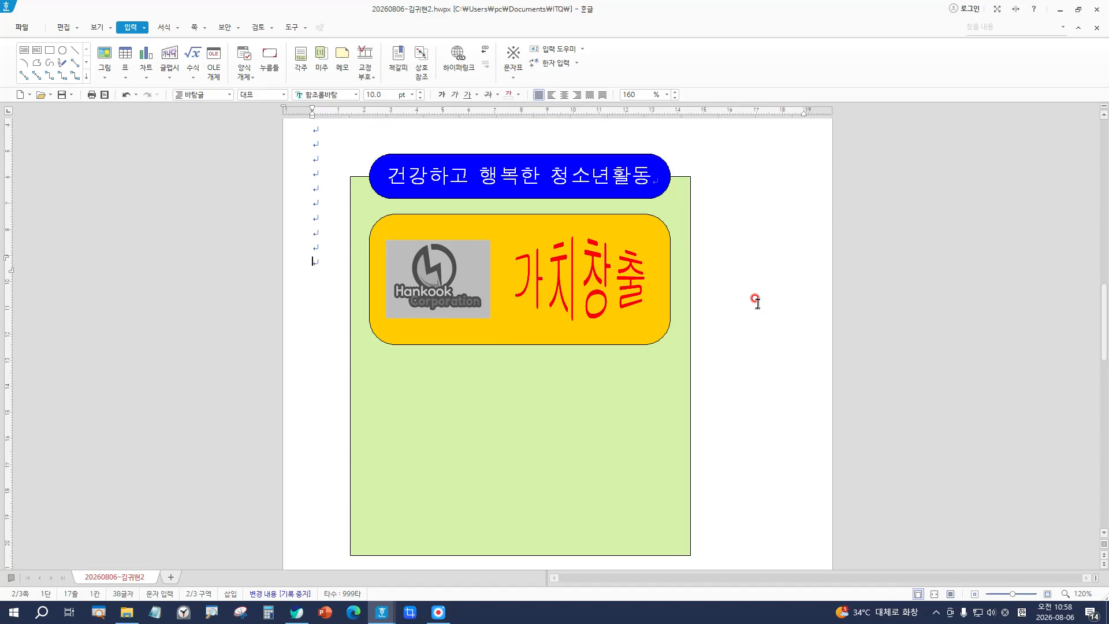
{"action": "key", "text": "Up"}
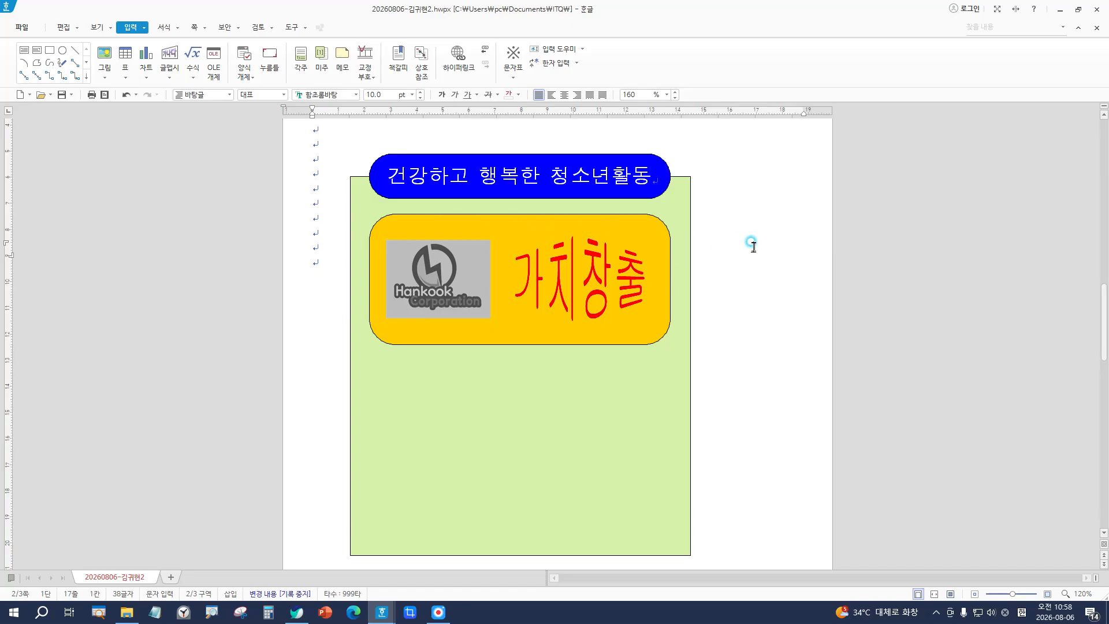